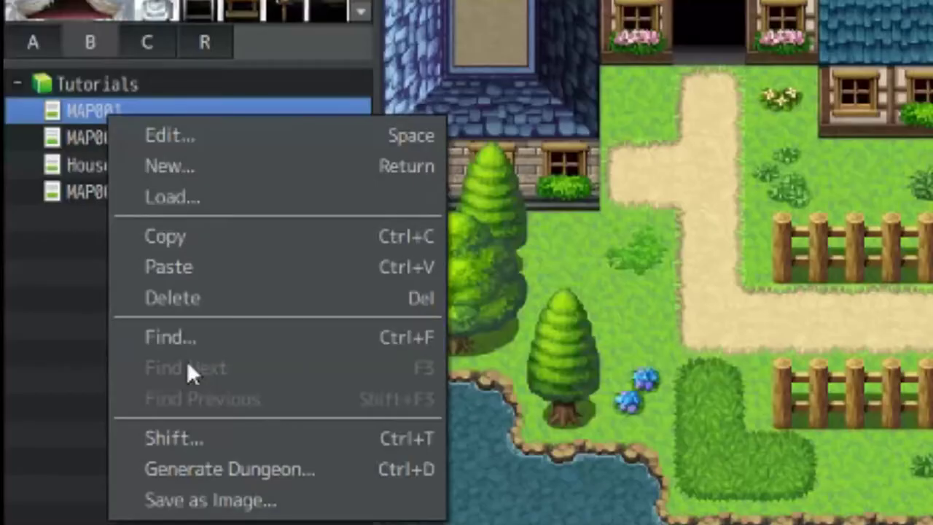
# - Rename MAP001 to Tutoria in its map properties
pyautogui.click(137, 166)
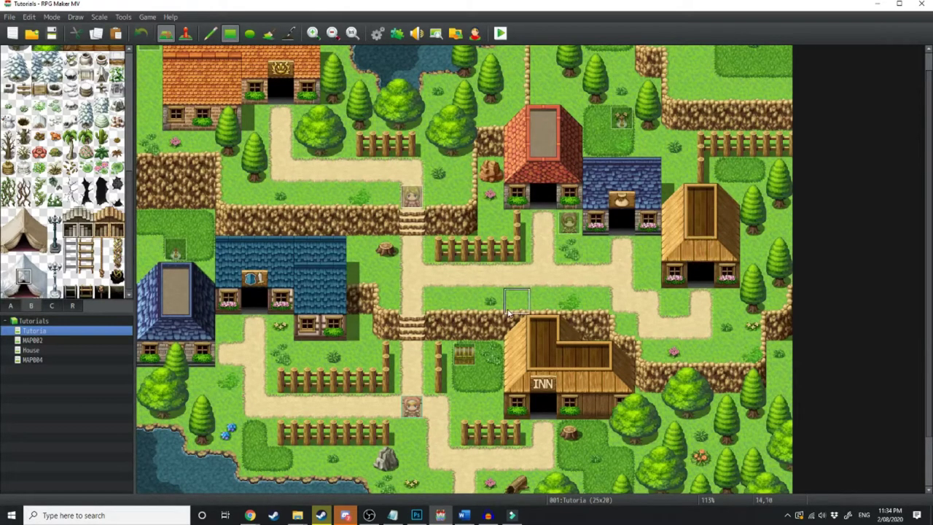
# - Create House 1 under Tutoria and paint its walls and wooden plank floor
pyautogui.rightClick(56, 335)
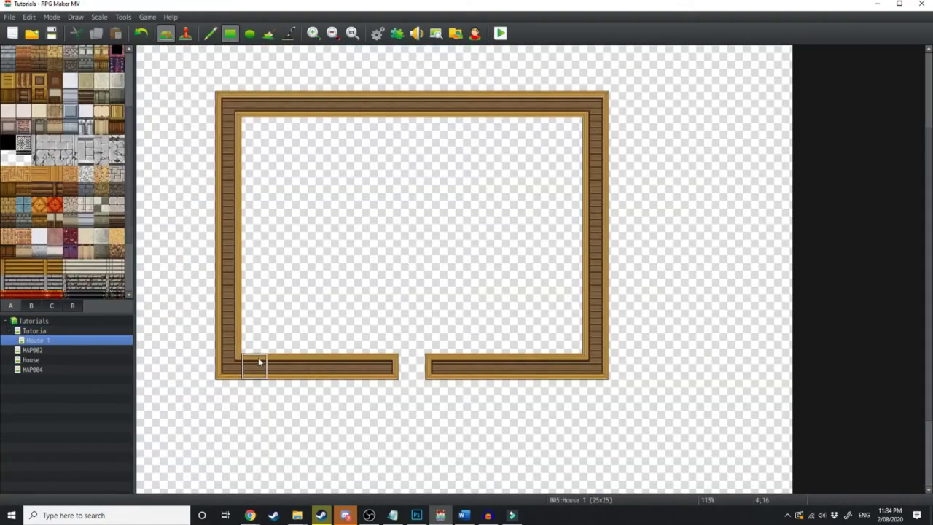
pyautogui.moveTo(251, 142); pyautogui.dragTo(573, 143)
pyautogui.moveTo(252, 233); pyautogui.dragTo(223, 317)
pyautogui.moveTo(306, 365); pyautogui.dragTo(306, 390)
pyautogui.moveTo(306, 233); pyautogui.dragTo(334, 313)
pyautogui.moveTo(437, 226); pyautogui.dragTo(437, 321)
# - Paint sand patches down the middle, bottom left, top right and right side
pyautogui.click(474, 328)
pyautogui.scroll(-3, 66, 168)
pyautogui.click(210, 33)
pyautogui.moveTo(321, 175); pyautogui.dragTo(435, 364)
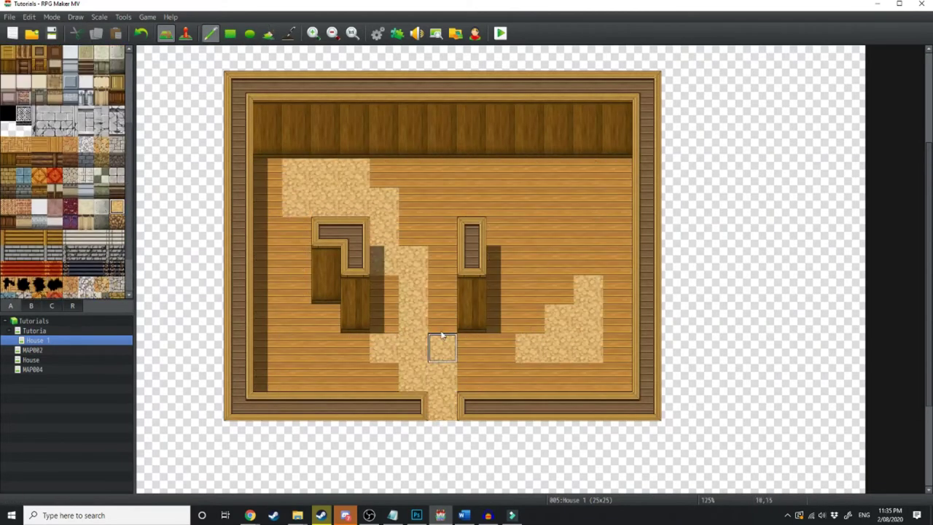
pyautogui.moveTo(291, 363); pyautogui.dragTo(320, 350)
pyautogui.moveTo(503, 175); pyautogui.dragTo(525, 192)
pyautogui.moveTo(583, 233); pyautogui.dragTo(583, 379)
# - Place a pot on the sand at right and a bed in the left alcove
pyautogui.click(30, 305)
pyautogui.scroll(-2, 49, 226)
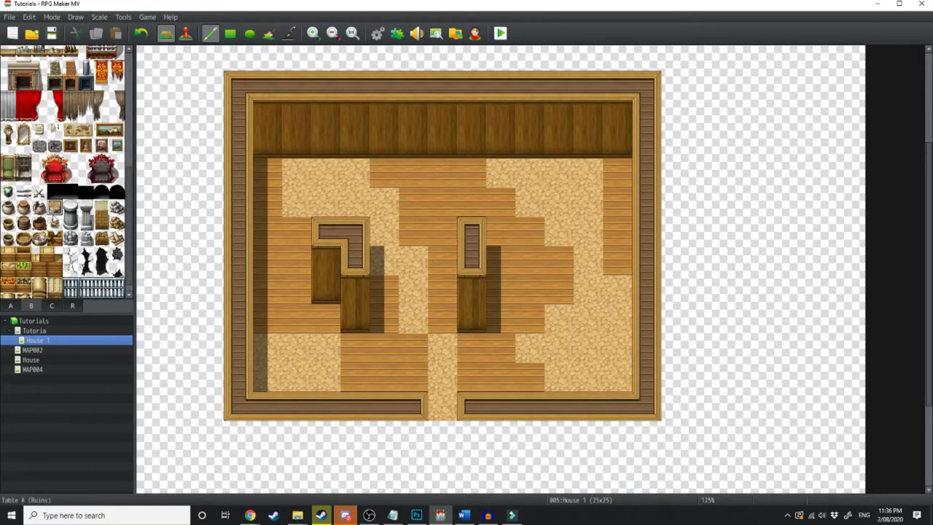
pyautogui.click(581, 284)
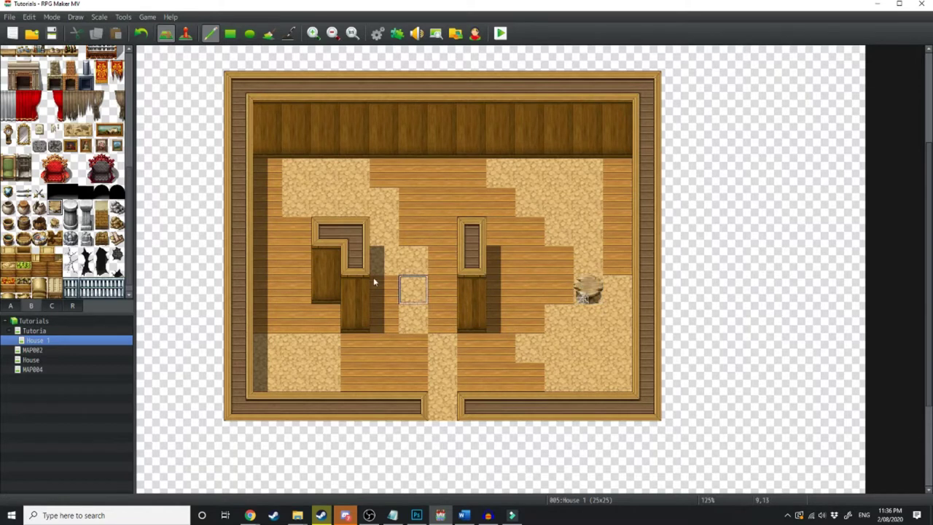
pyautogui.scroll(-1, 58, 251)
pyautogui.scroll(5, 58, 251)
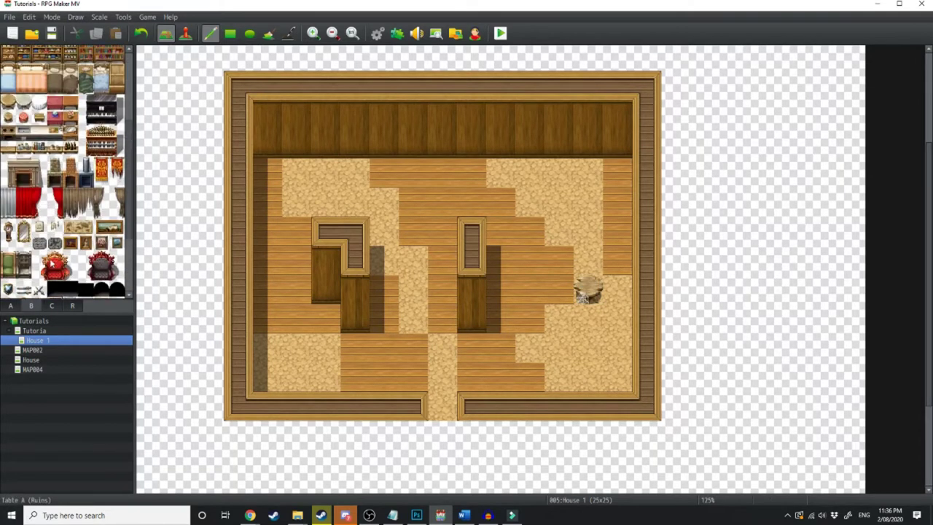
pyautogui.scroll(-3, 58, 218)
pyautogui.click(9, 129)
pyautogui.click(326, 318)
# - Hang three curtains along the back wall
pyautogui.click(71, 253)
pyautogui.click(297, 114)
pyautogui.click(559, 114)
pyautogui.click(442, 115)
# - Place barrels, pots, a fireplace, a crate and a pile of rocks around the room
pyautogui.scroll(-1, 255, 317)
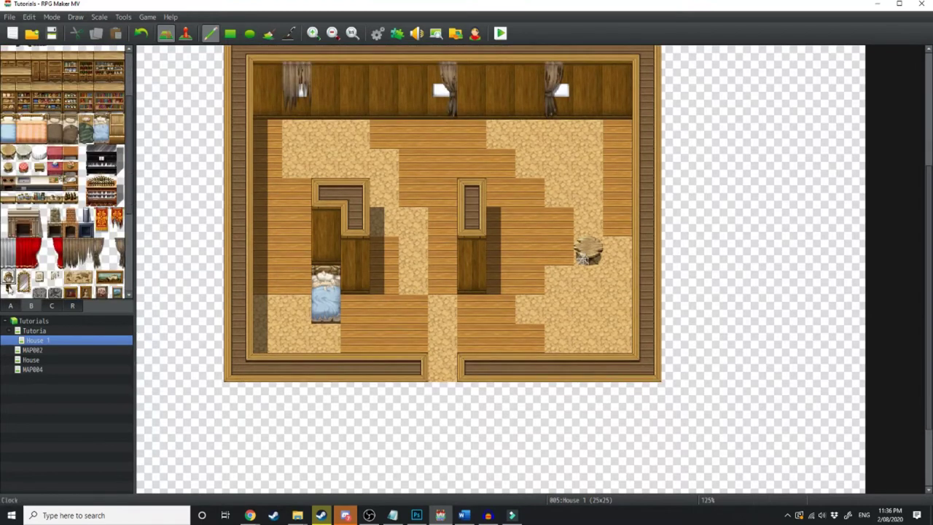
pyautogui.scroll(-3, 65, 219)
pyautogui.click(353, 342)
pyautogui.click(355, 277)
pyautogui.click(297, 164)
pyautogui.click(268, 135)
pyautogui.click(618, 341)
pyautogui.click(588, 91)
pyautogui.click(559, 251)
pyautogui.click(385, 135)
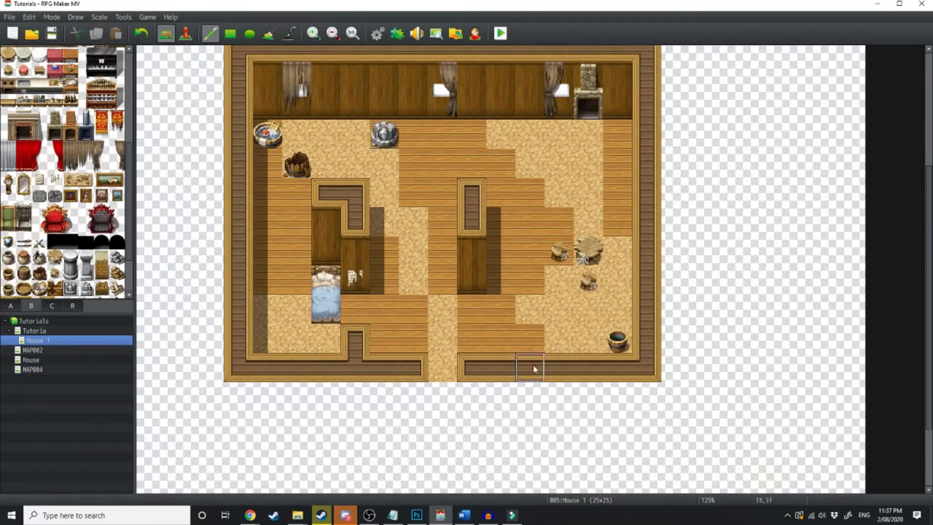
# - Scatter wood debris, floor cracks and pots, and move the bed against the left wall
pyautogui.scroll(-2, 65, 183)
pyautogui.click(116, 239)
pyautogui.click(531, 192)
pyautogui.click(530, 105)
pyautogui.scroll(-1, 66, 182)
pyautogui.click(559, 135)
pyautogui.click(268, 294)
# - Add a drawer, scattered papers and a small floor item, and shift the barrel one tile right
pyautogui.scroll(-3, 65, 182)
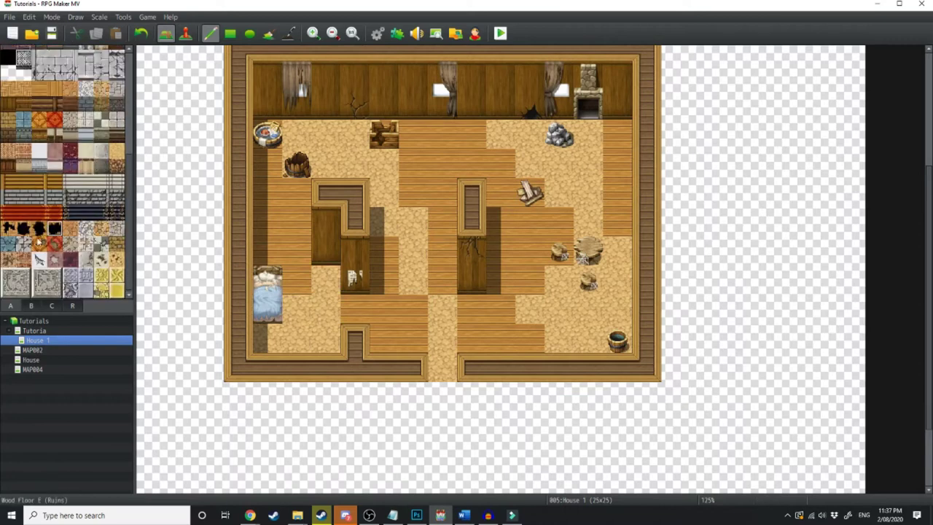
pyautogui.click(531, 338)
pyautogui.scroll(-2, 65, 182)
pyautogui.click(618, 310)
pyautogui.click(117, 155)
pyautogui.click(326, 277)
pyautogui.scroll(-5, 65, 183)
pyautogui.click(326, 163)
pyautogui.scroll(-2, 551, 284)
pyautogui.scroll(3, 552, 284)
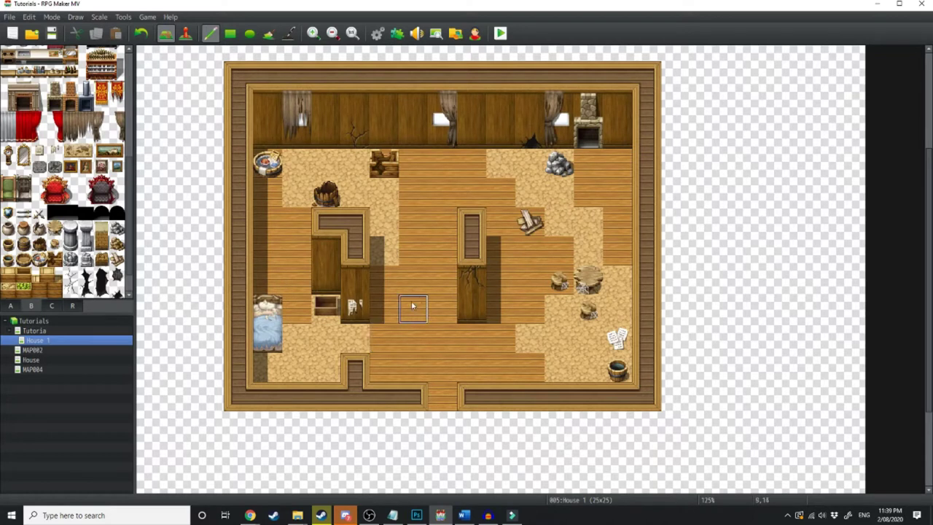
# - Copy House 1, paste the duplicate and rename it House 2
pyautogui.rightClick(51, 348)
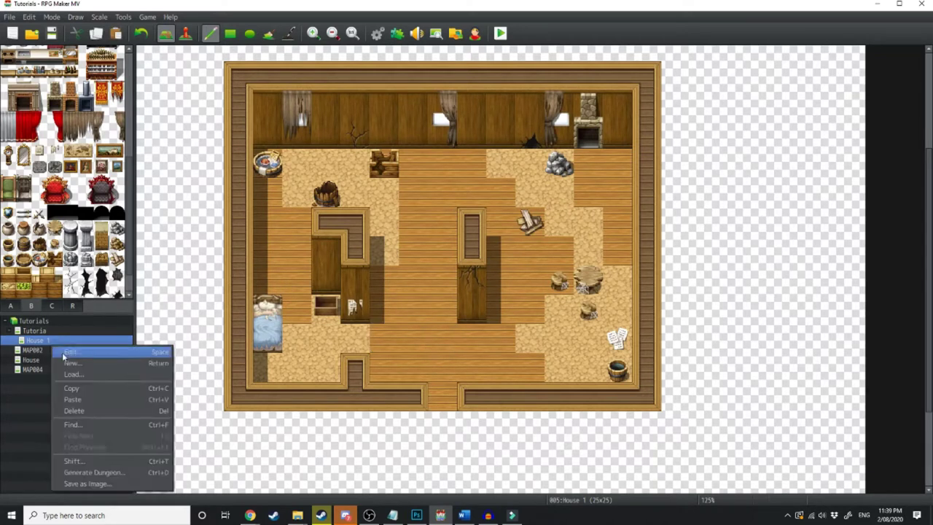
pyautogui.click(84, 391)
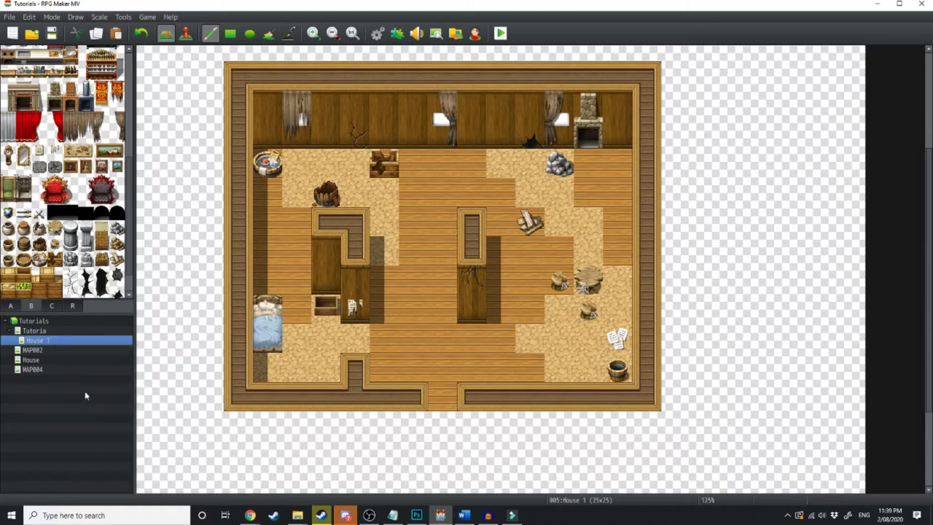
pyautogui.hotkey('ctrl', 'v')
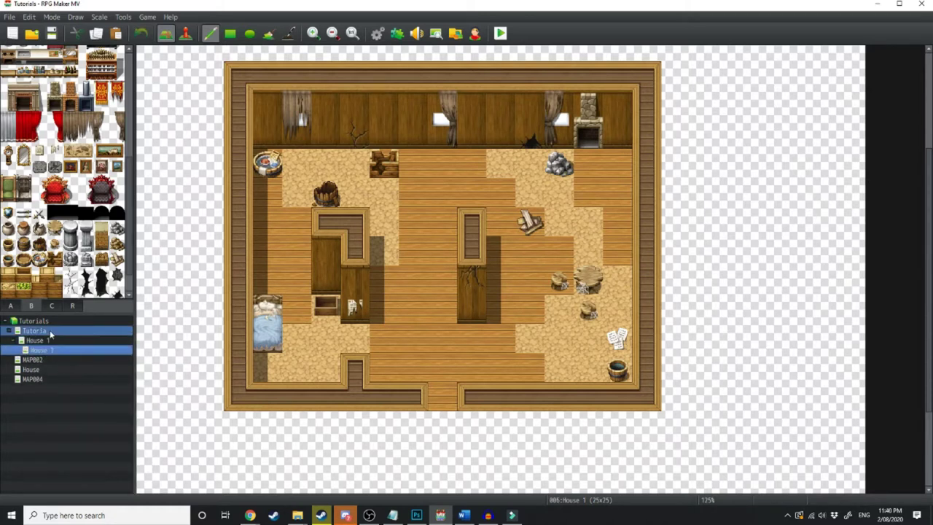
pyautogui.click(32, 341)
pyautogui.click(34, 350)
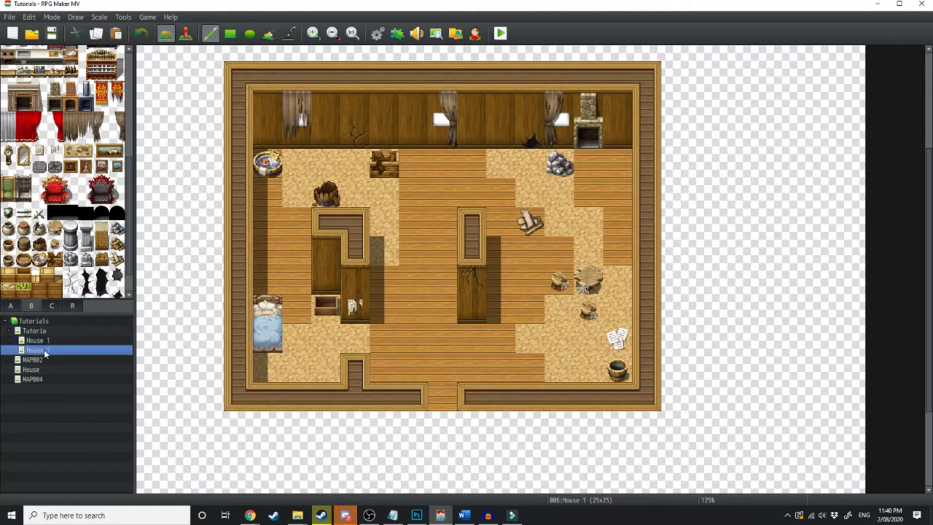
pyautogui.doubleClick(37, 350)
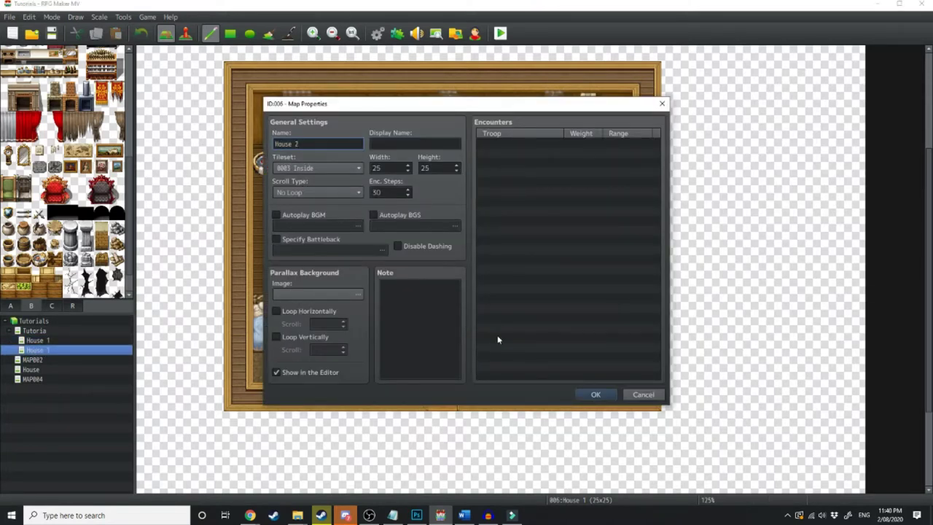
pyautogui.write('2')
pyautogui.click(594, 394)
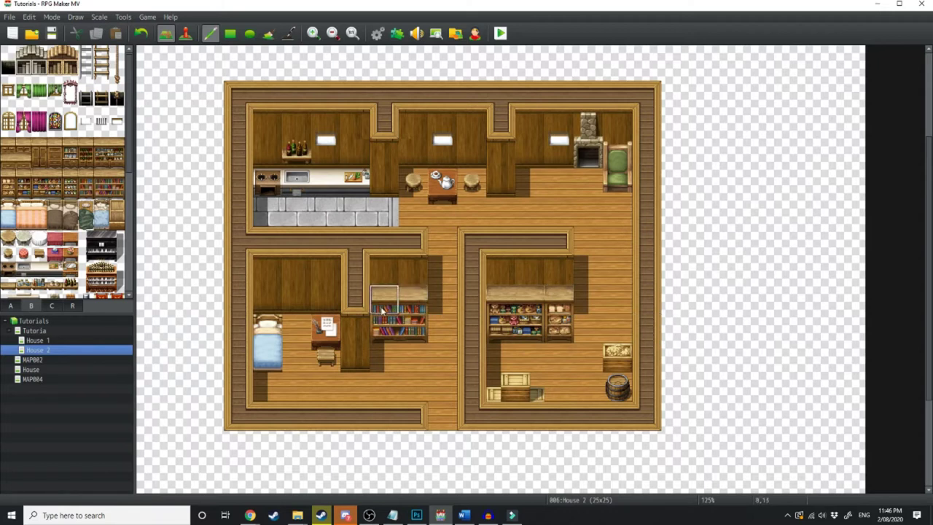
# - Paste another copy, move it under Tutoria beside the other houses and name it House 3
pyautogui.hotkey('ctrl', 'v')
pyautogui.moveTo(44, 360); pyautogui.dragTo(45, 335)
pyautogui.doubleClick(36, 360)
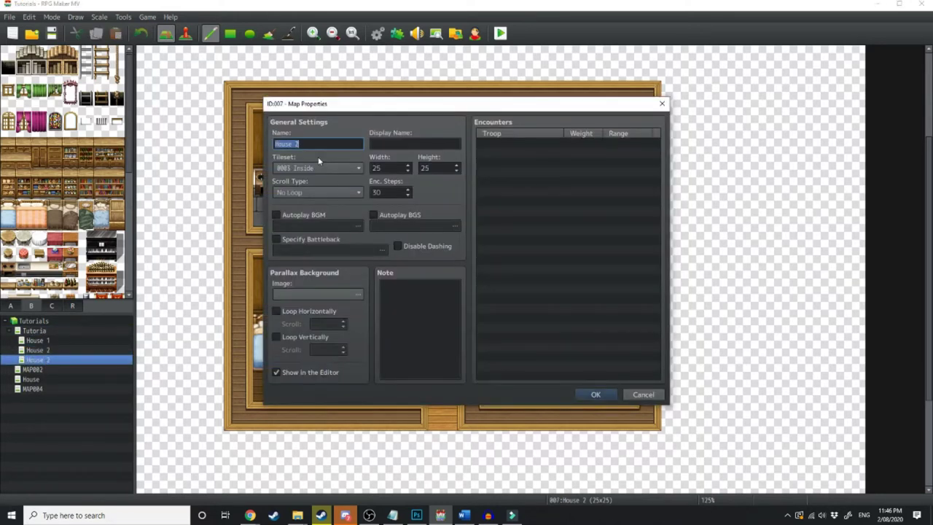
pyautogui.write('Hous')
pyautogui.click(595, 395)
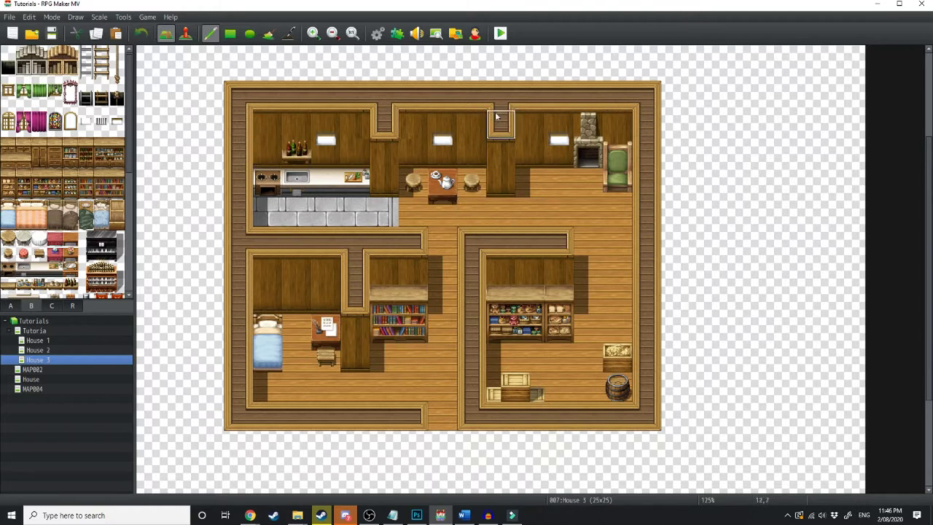
# - Add a painting, wall notch, bottles, red jar, coiled rope and TV to the lower-right room
pyautogui.scroll(3, 268, 210)
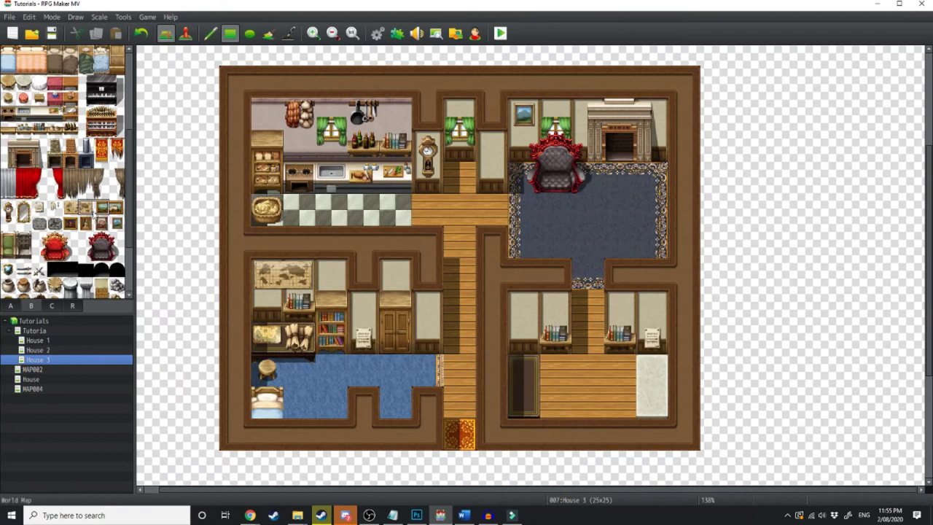
pyautogui.click(539, 306)
pyautogui.click(587, 402)
pyautogui.click(51, 306)
pyautogui.scroll(-5, 66, 171)
pyautogui.click(525, 368)
pyautogui.click(116, 191)
pyautogui.click(526, 403)
pyautogui.click(651, 403)
pyautogui.click(620, 404)
# - Place a bench in the left room, extend the checkered kitchen floor and clear hallway shading
pyautogui.click(23, 254)
pyautogui.click(427, 339)
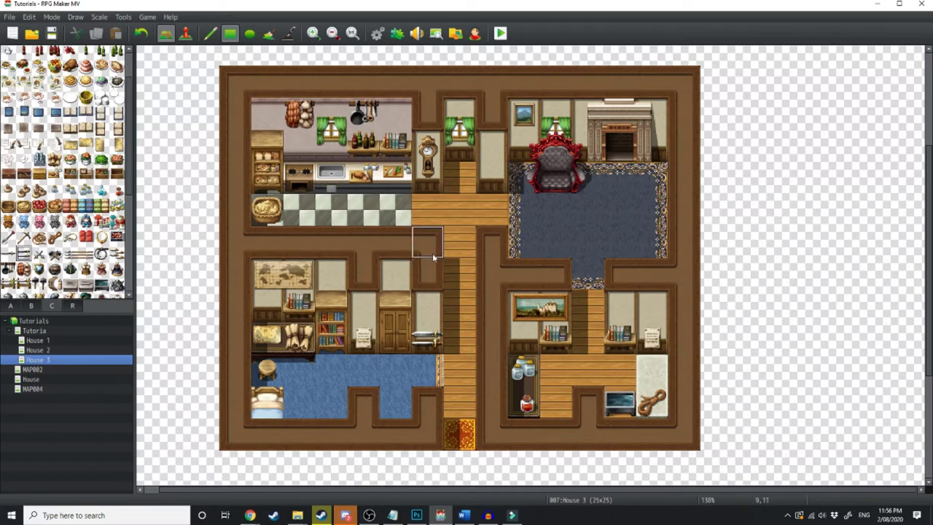
pyautogui.moveTo(301, 208); pyautogui.dragTo(328, 220)
pyautogui.press('s')
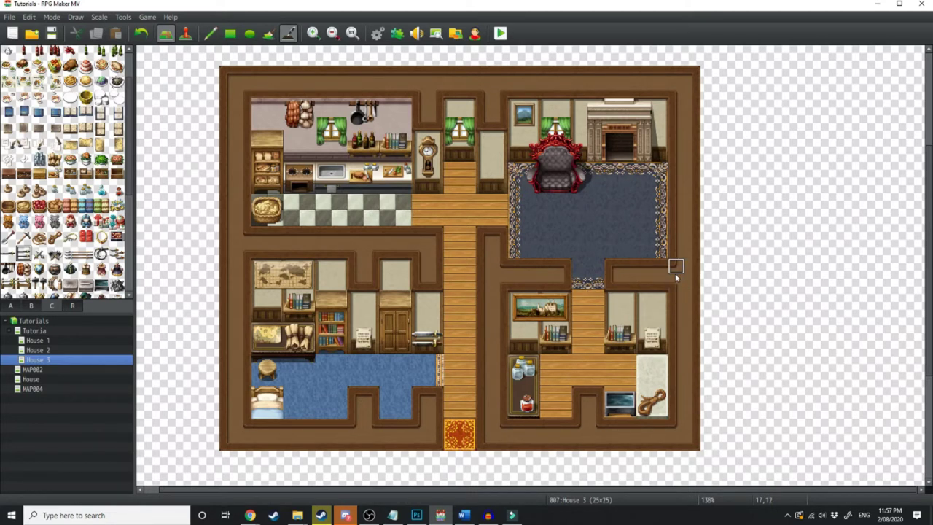
# - Put a transfer event on House 3's bottom doorway leading to Tutoria (21,10), then move to House 1
pyautogui.click(185, 33)
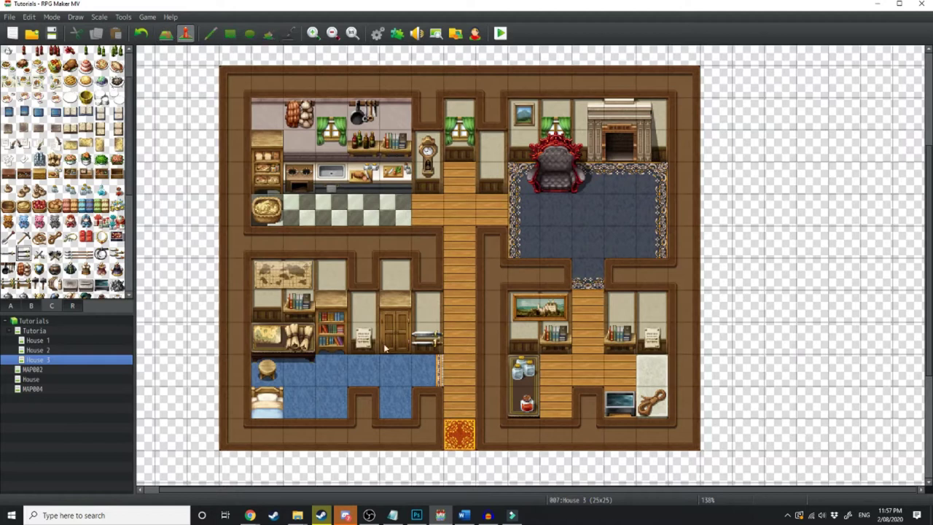
pyautogui.rightClick(467, 429)
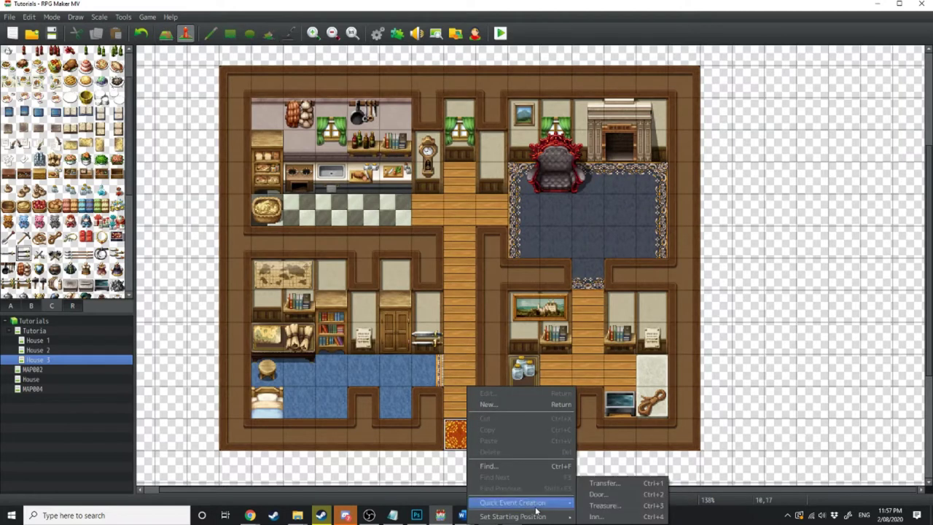
pyautogui.moveTo(568, 502)
pyautogui.click(609, 488)
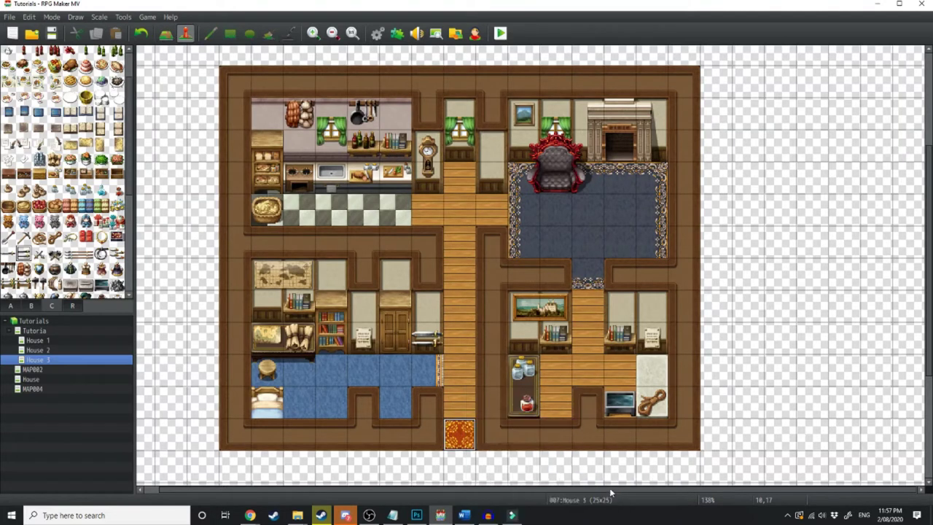
pyautogui.click(458, 254)
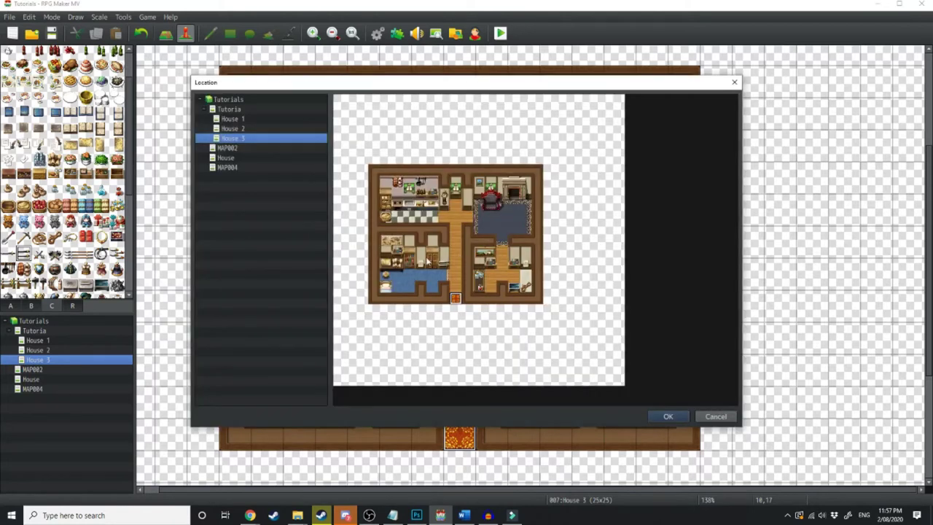
pyautogui.click(229, 109)
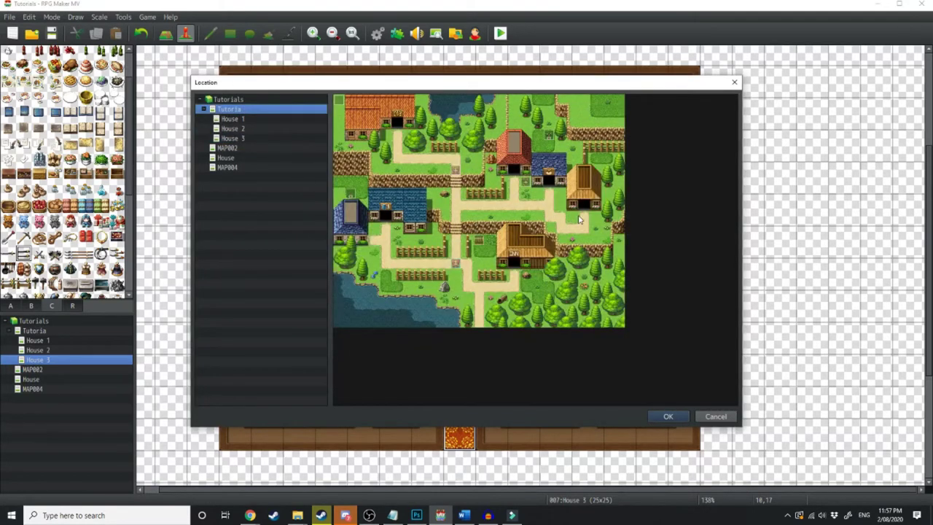
pyautogui.click(663, 416)
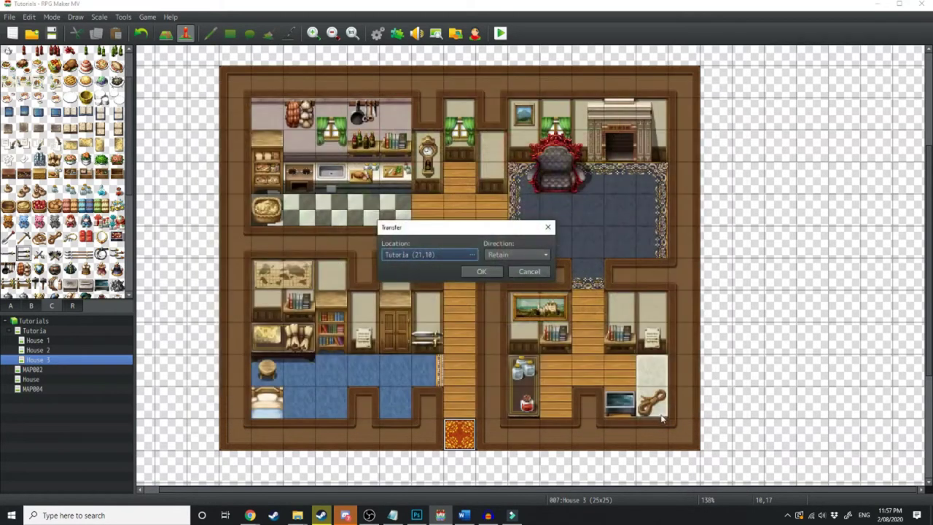
pyautogui.click(482, 273)
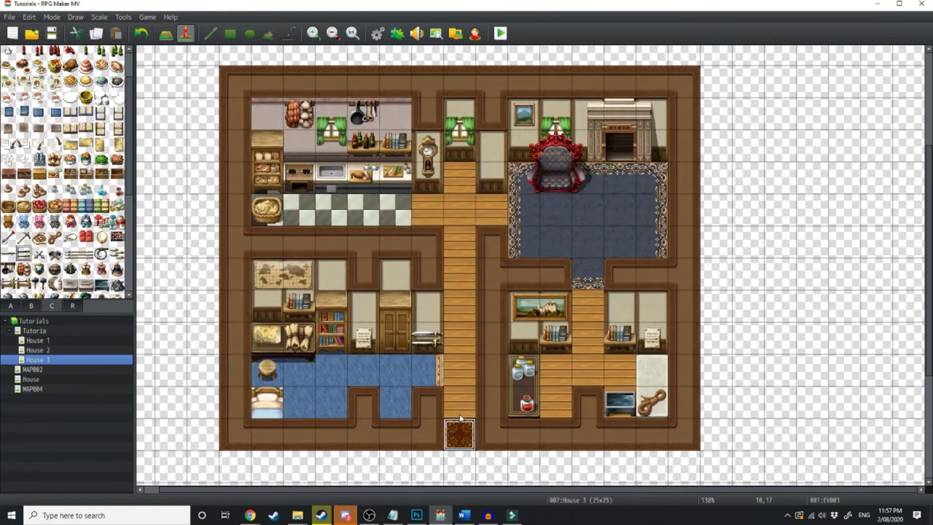
pyautogui.click(50, 351)
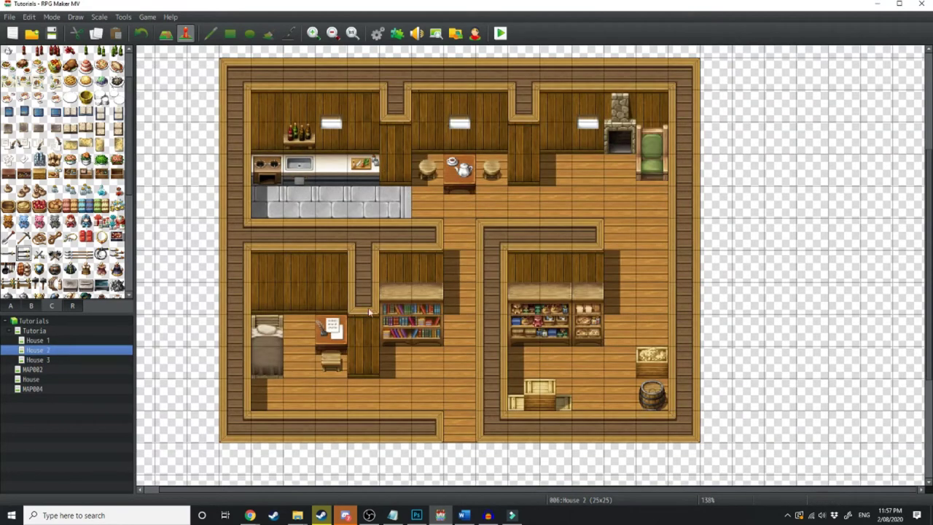
pyautogui.click(62, 342)
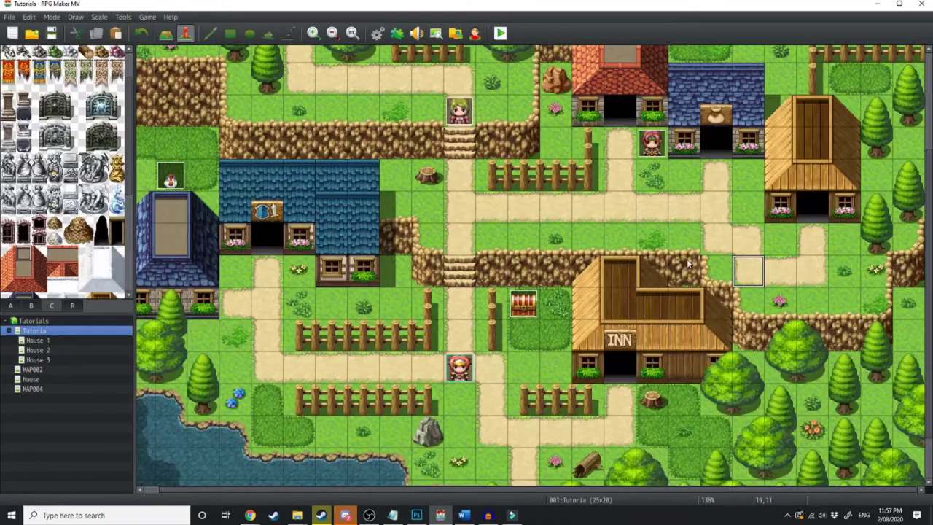
# - Create a quick Door event at the Tutoria house doorway leading to House 1 (10,16)
pyautogui.rightClick(809, 212)
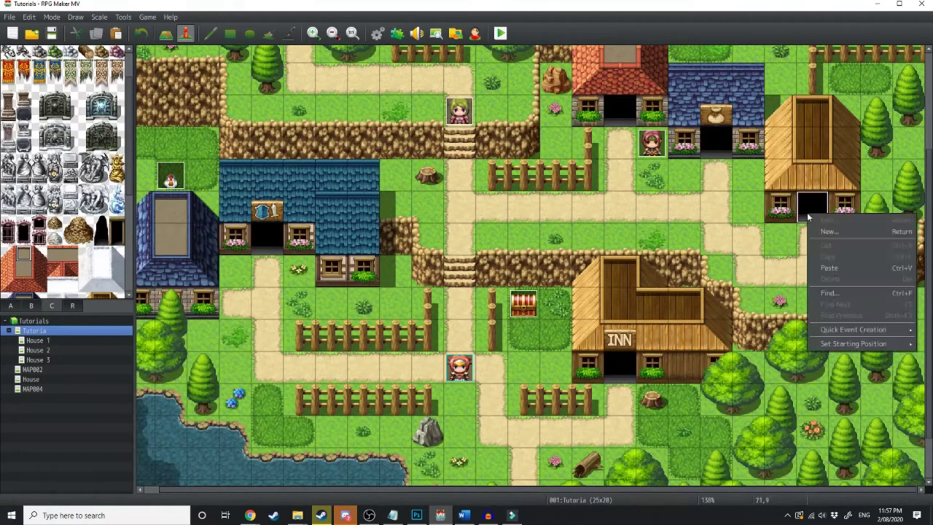
pyautogui.moveTo(885, 332)
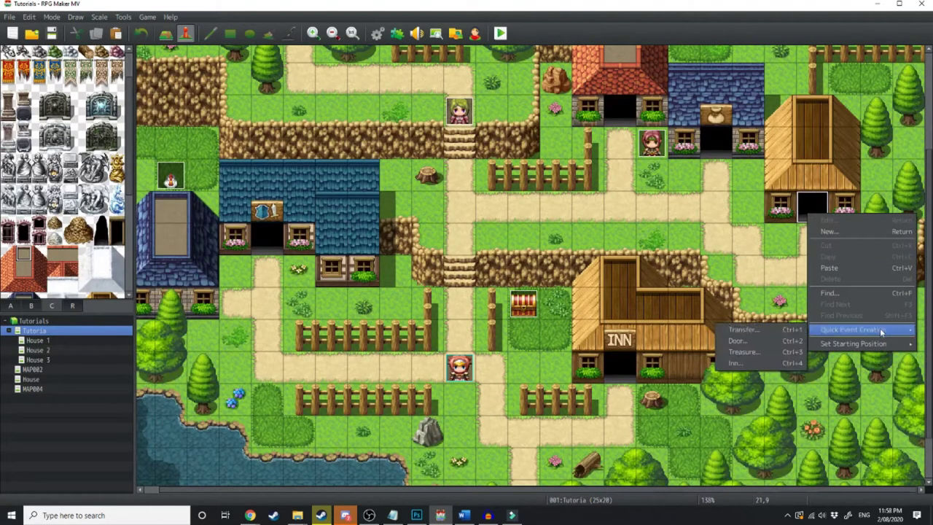
pyautogui.click(767, 343)
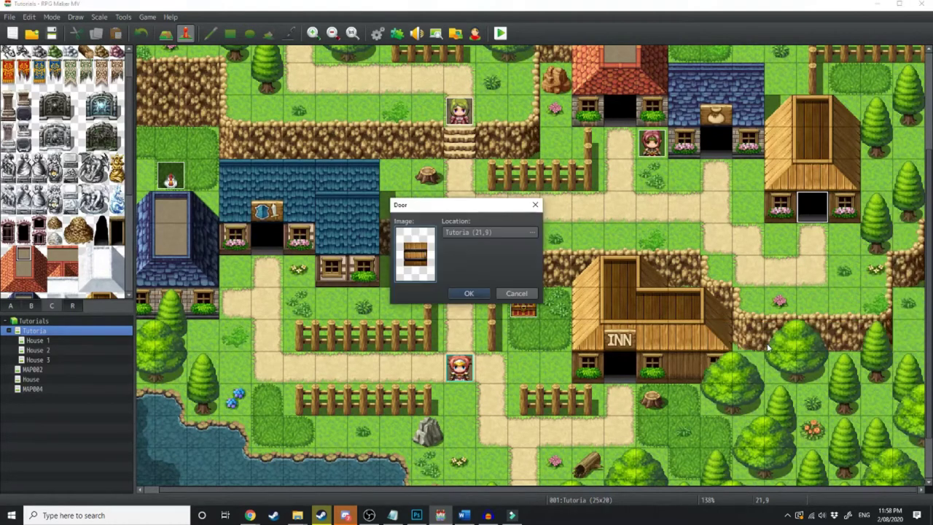
pyautogui.click(531, 233)
pyautogui.click(238, 118)
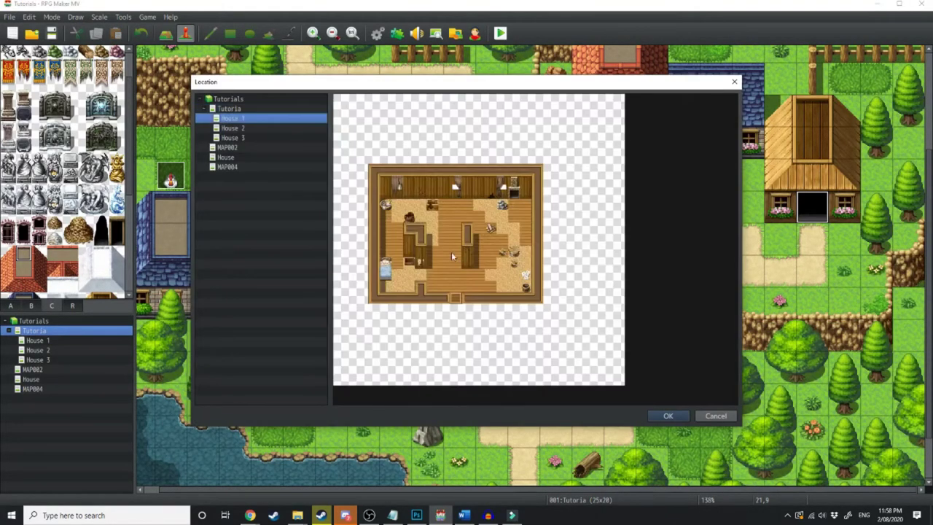
pyautogui.click(452, 285)
pyautogui.click(667, 415)
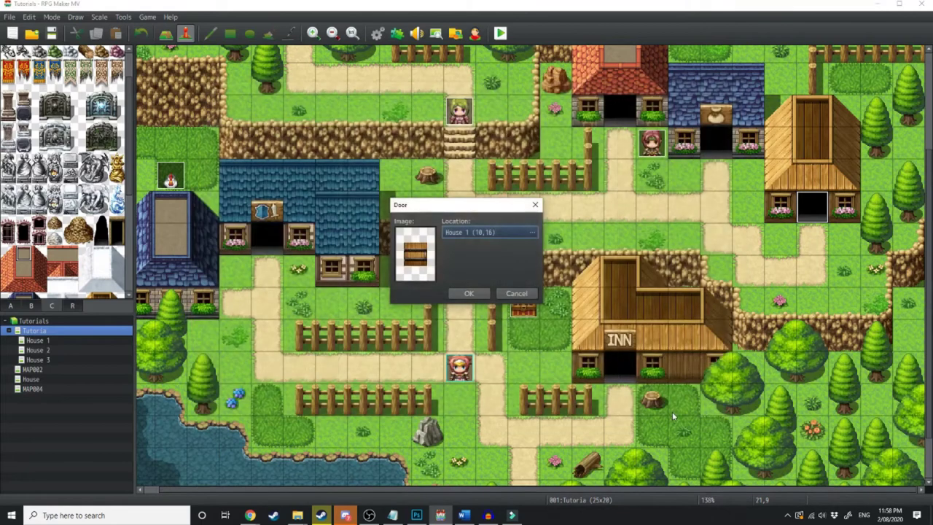
pyautogui.click(459, 294)
# - Add a second event page and move the door commands from page 1 onto it
pyautogui.doubleClick(813, 210)
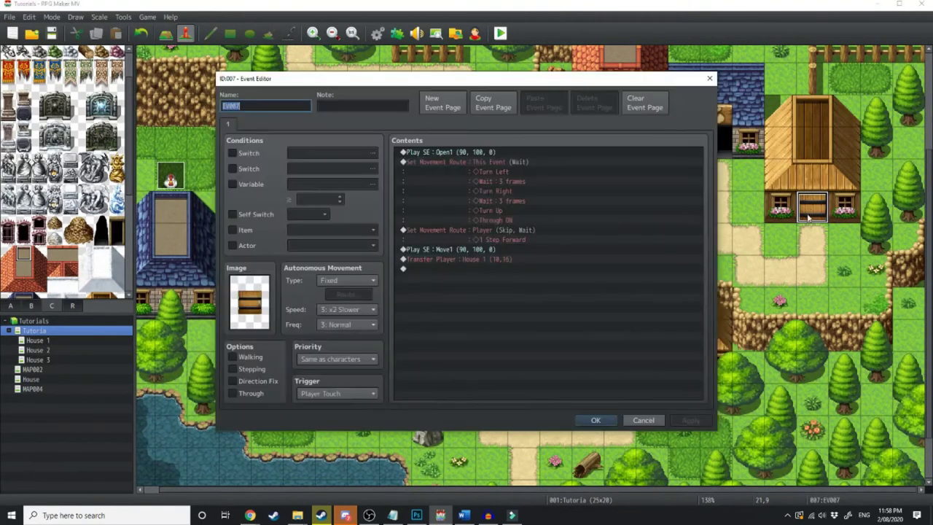
pyautogui.click(442, 107)
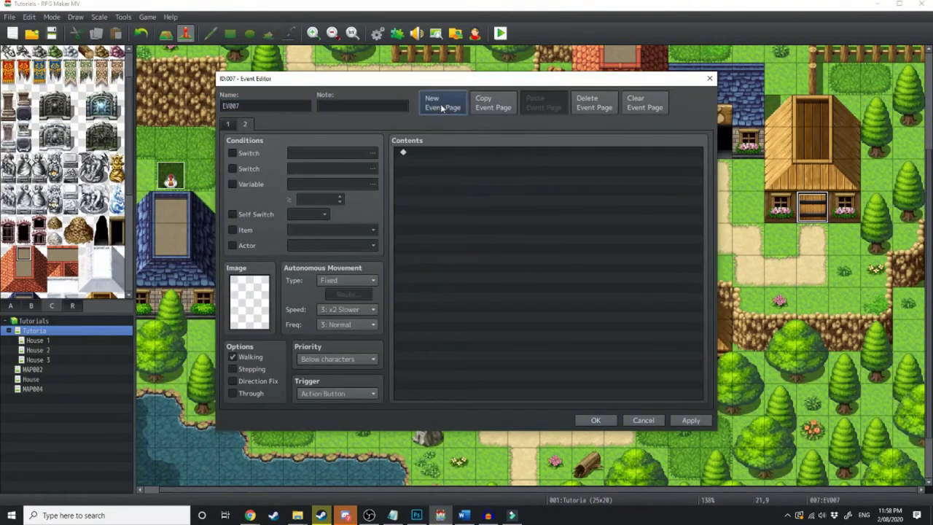
pyautogui.click(229, 125)
pyautogui.click(451, 153)
pyautogui.click(437, 289)
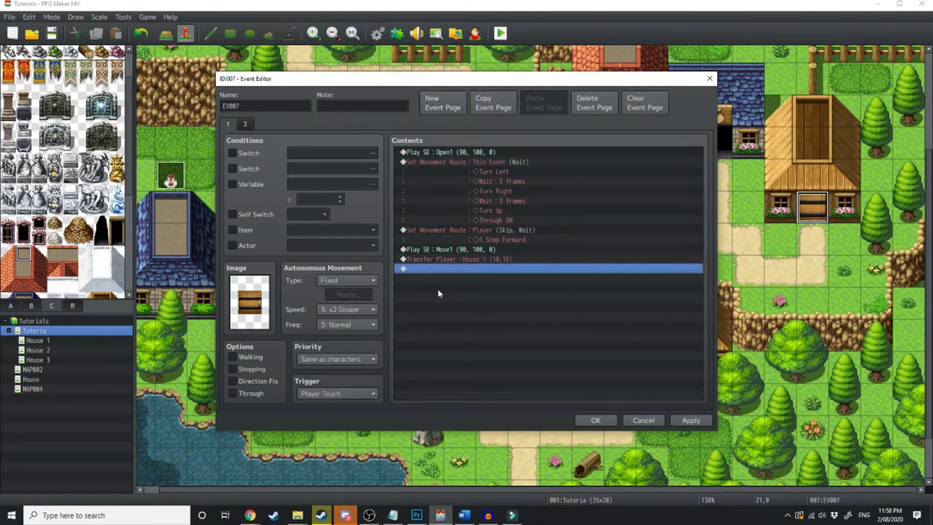
pyautogui.click(446, 153)
pyautogui.keyDown('shift'); pyautogui.click(455, 259); pyautogui.keyUp('shift')
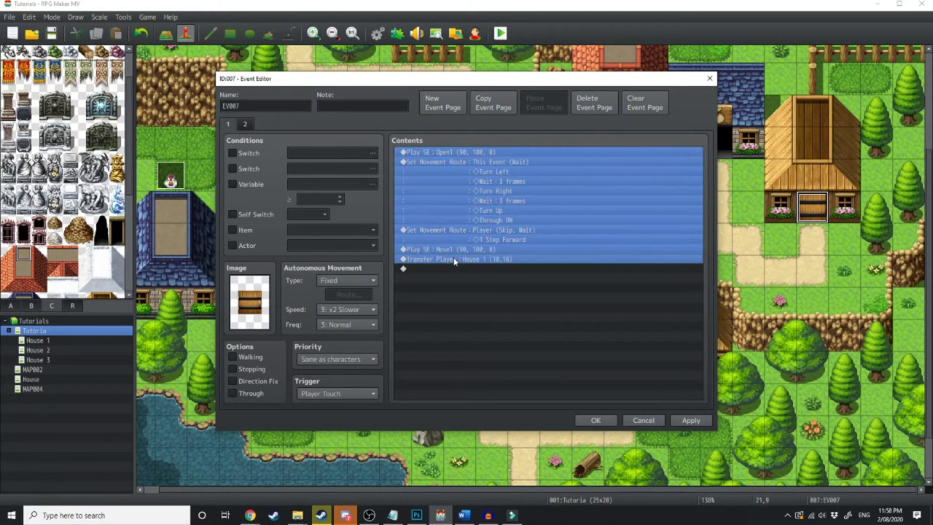
pyautogui.hotkey('ctrl', 'c')
pyautogui.click(245, 125)
pyautogui.hotkey('ctrl', 'v')
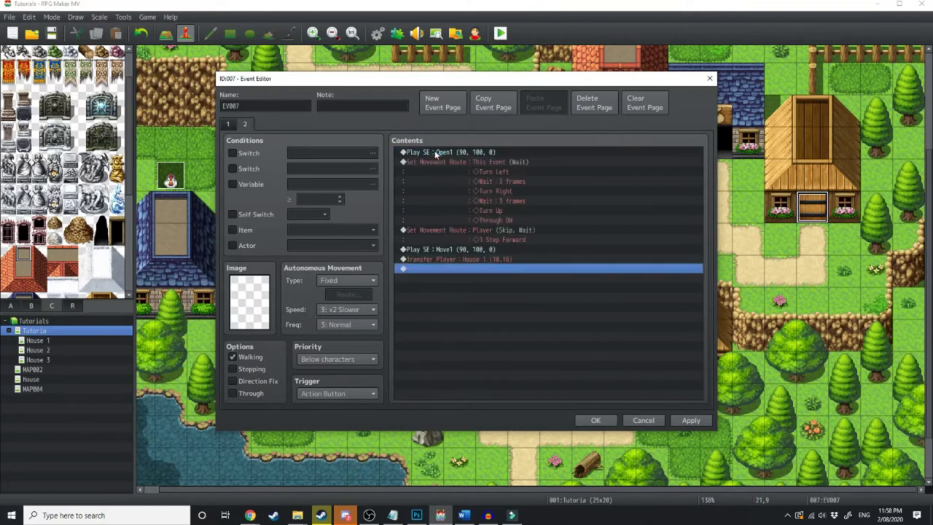
# - Set the !Door1 graphic and add an 'It's locked' message with Dim background, Middle position
pyautogui.doubleClick(250, 301)
pyautogui.scroll(-10, 316, 189)
pyautogui.click(311, 206)
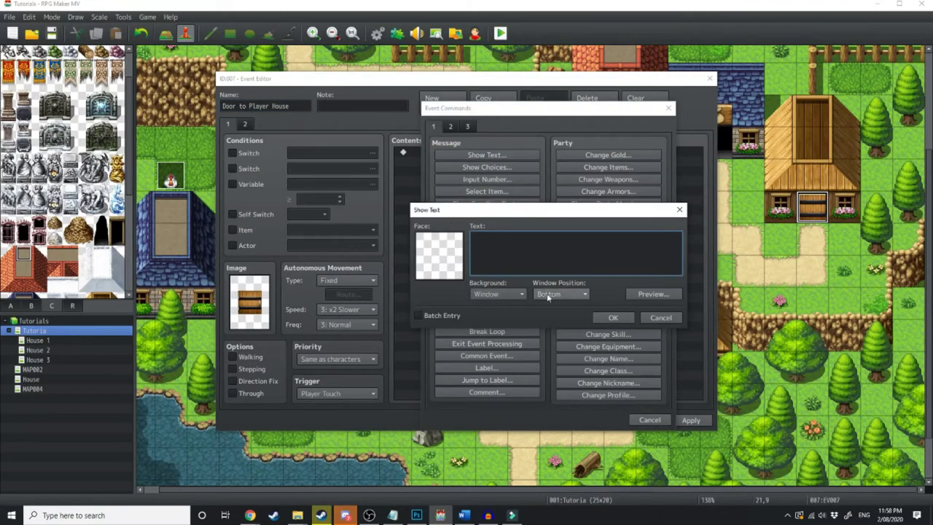
pyautogui.click(501, 294)
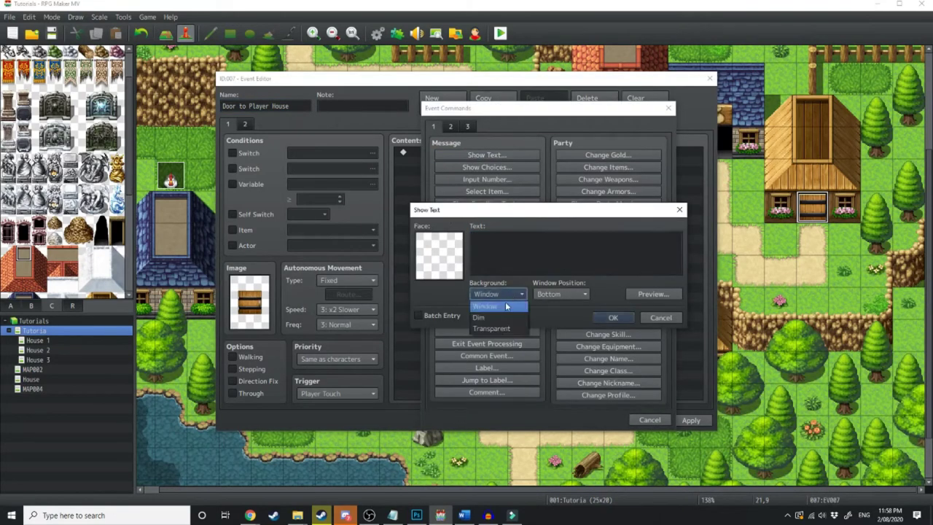
pyautogui.click(479, 317)
pyautogui.click(561, 294)
pyautogui.click(554, 317)
pyautogui.write("It's locked")
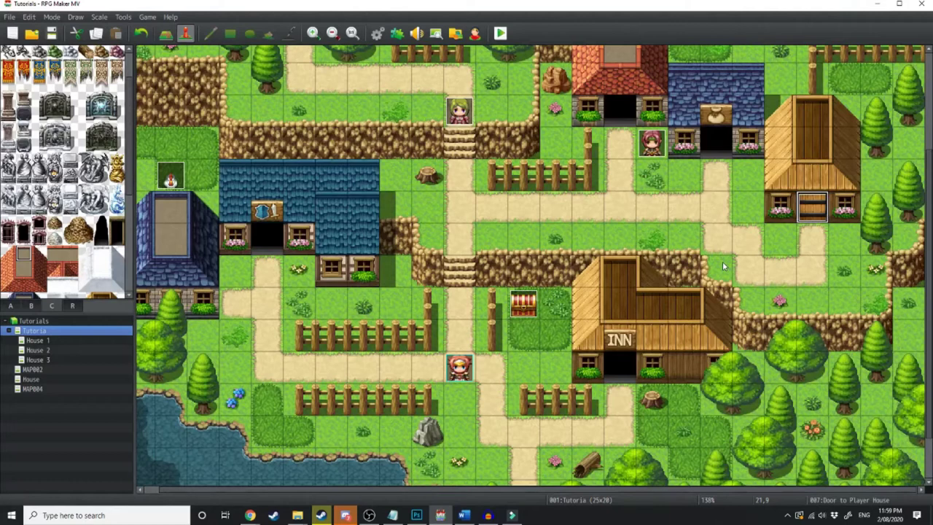
# - Make page 2 require variable 0005, named Player Housing, to be at least 1
pyautogui.doubleClick(812, 210)
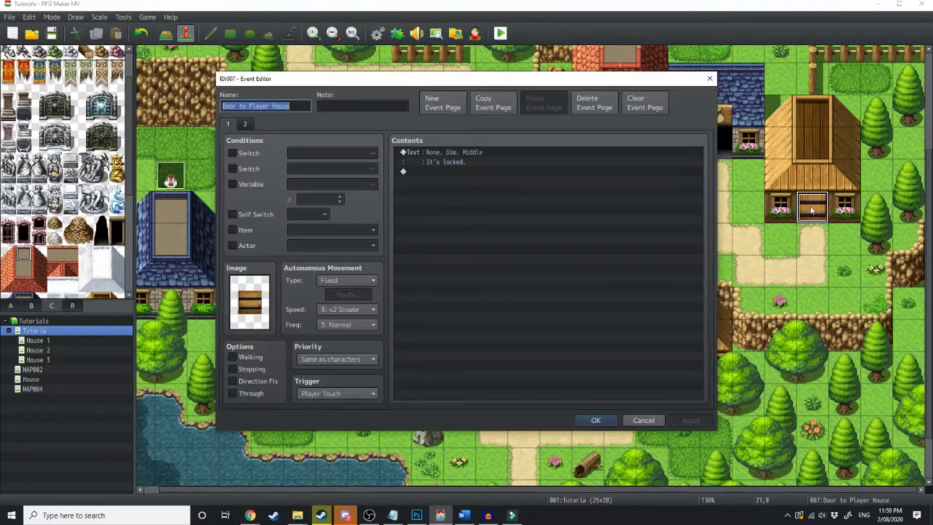
pyautogui.click(245, 124)
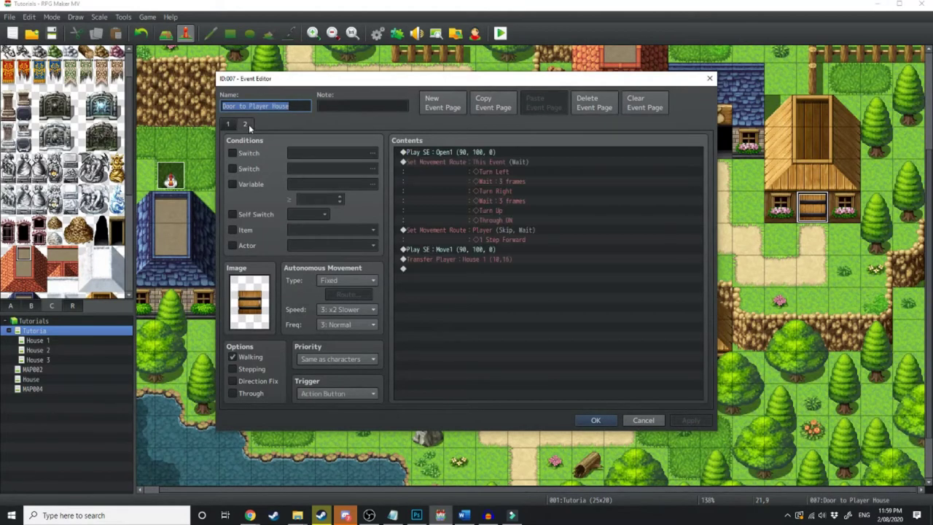
pyautogui.click(231, 184)
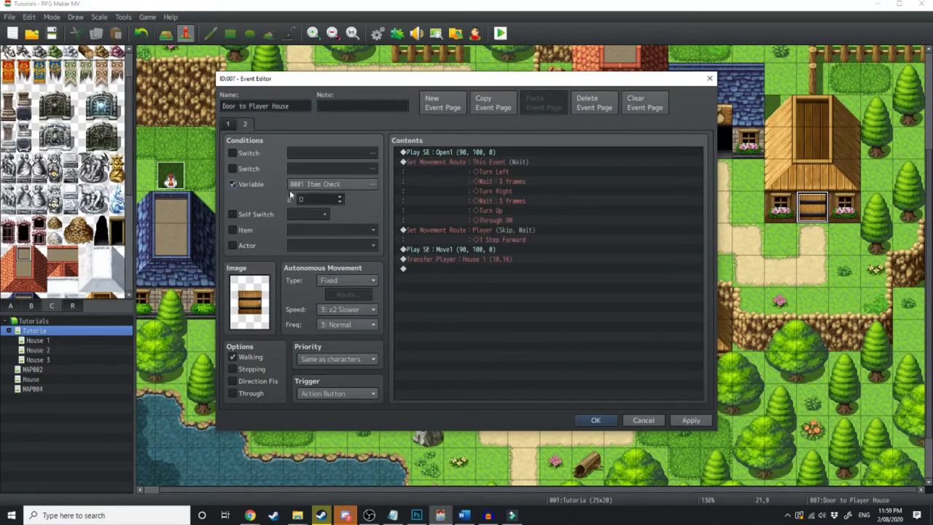
pyautogui.click(372, 184)
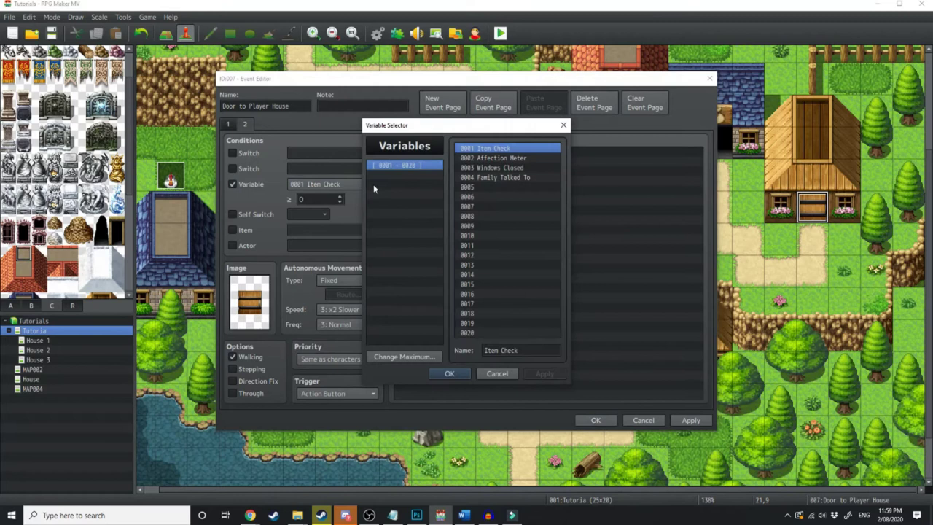
pyautogui.click(484, 188)
pyautogui.write('Player Housing')
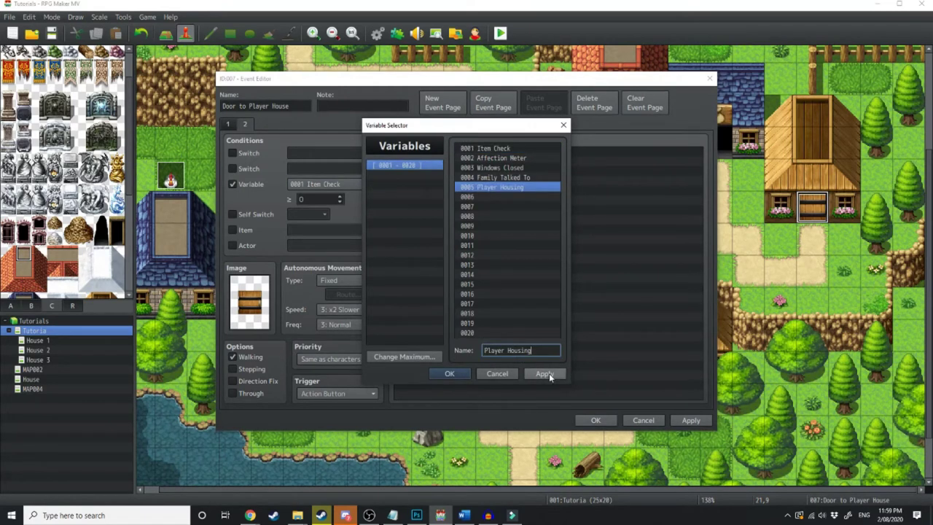
pyautogui.click(545, 373)
pyautogui.click(451, 371)
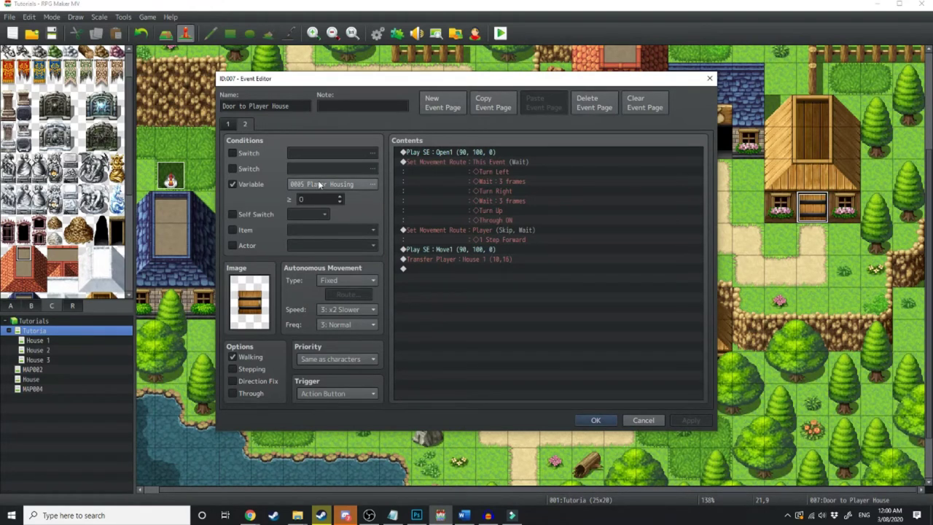
pyautogui.click(340, 196)
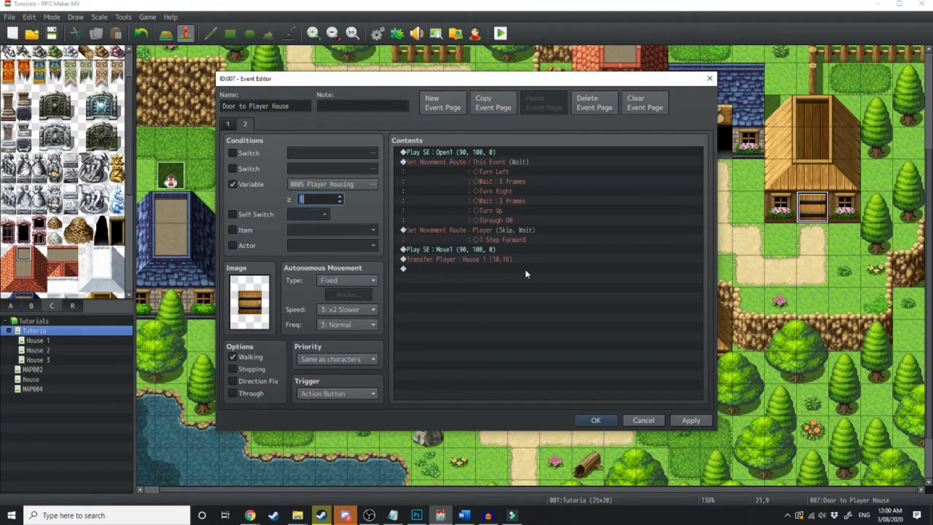
# - Copy page 2 into a new page and raise its Player Housing condition to 2
pyautogui.click(495, 103)
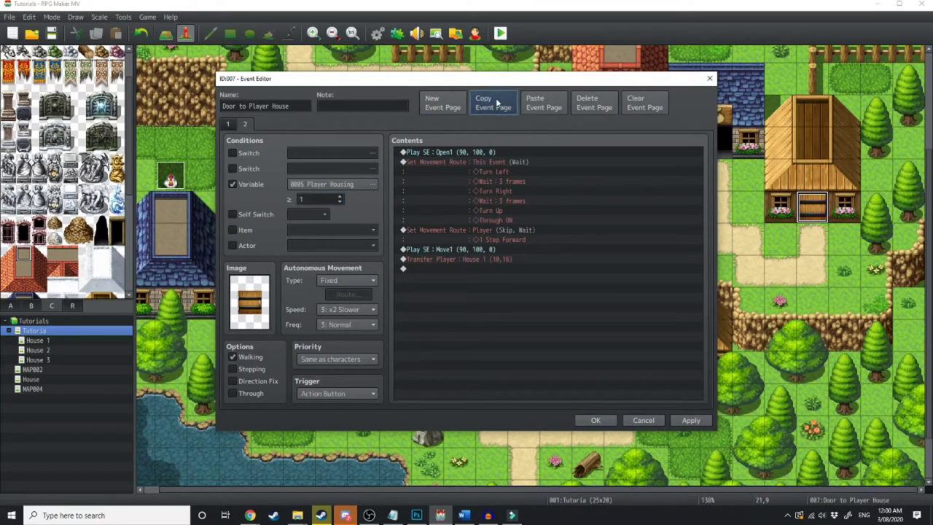
pyautogui.click(442, 103)
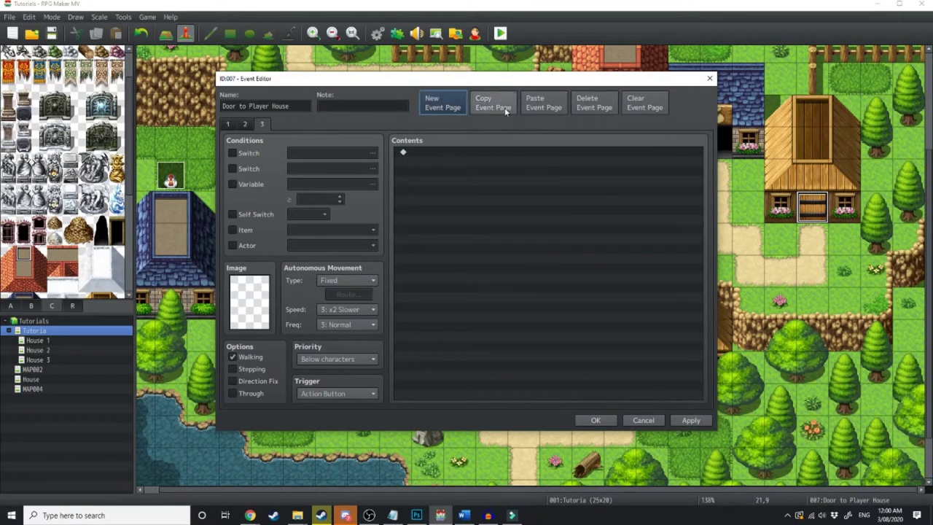
pyautogui.click(538, 107)
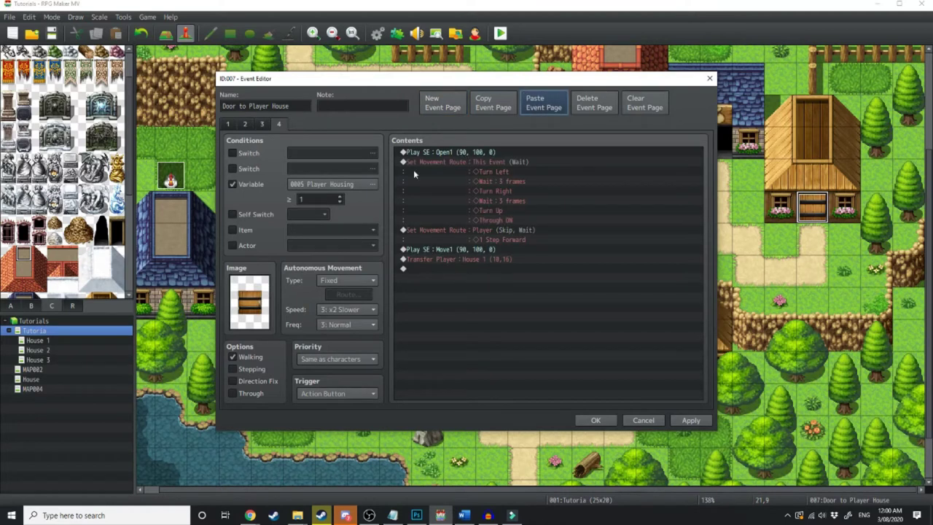
pyautogui.doubleClick(340, 199)
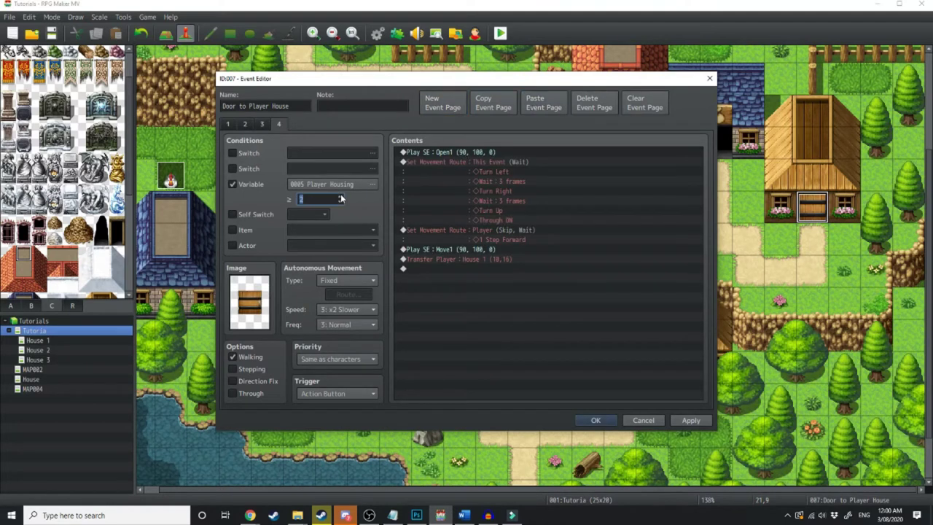
pyautogui.click(340, 196)
# - Change that page's Transfer Player destination to House 2 (10,16)
pyautogui.click(460, 258)
pyautogui.rightClick(459, 259)
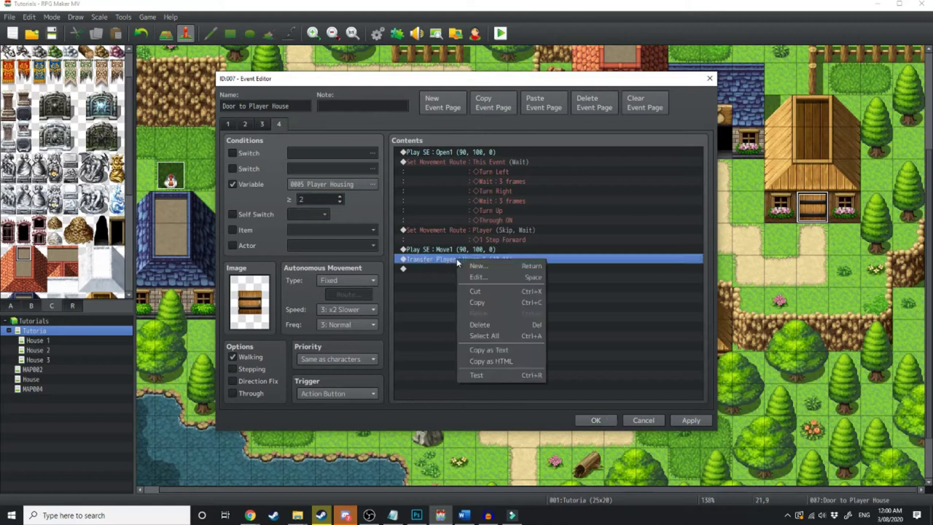
pyautogui.click(510, 284)
pyautogui.click(583, 230)
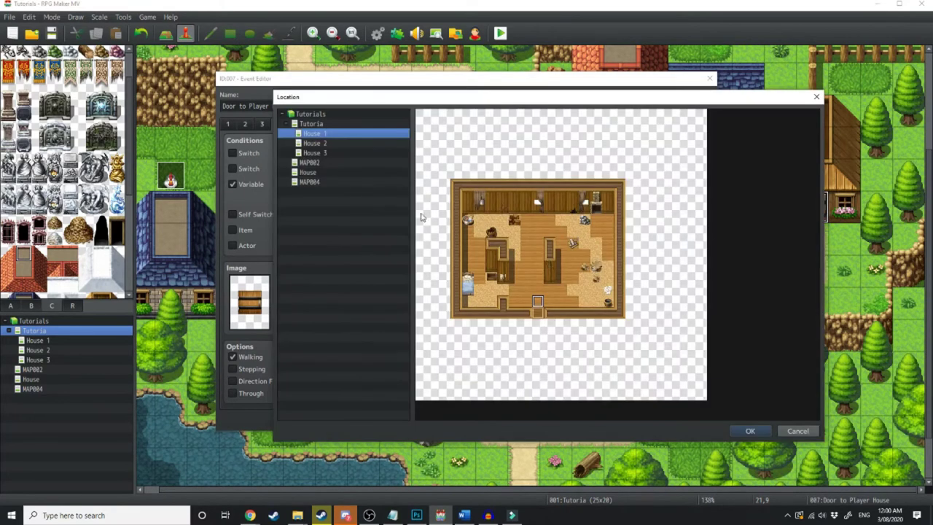
pyautogui.click(310, 144)
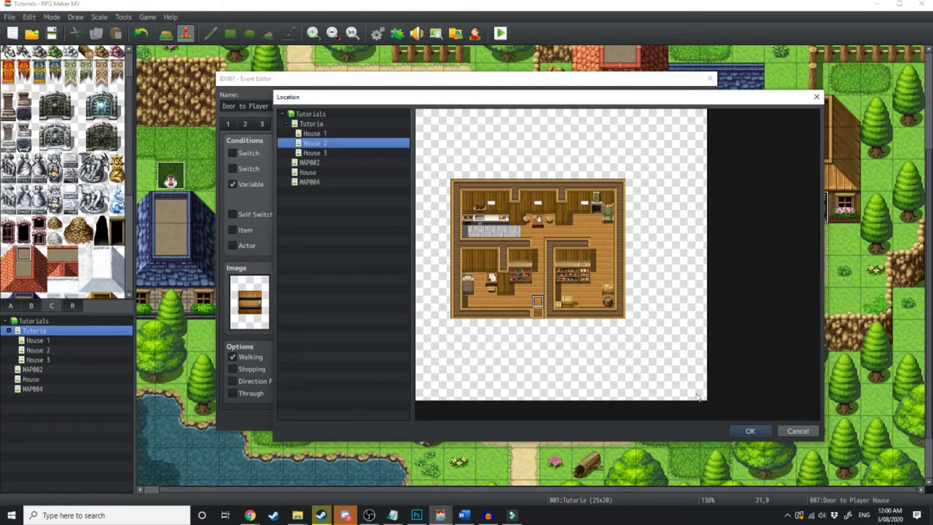
pyautogui.click(752, 430)
pyautogui.click(556, 338)
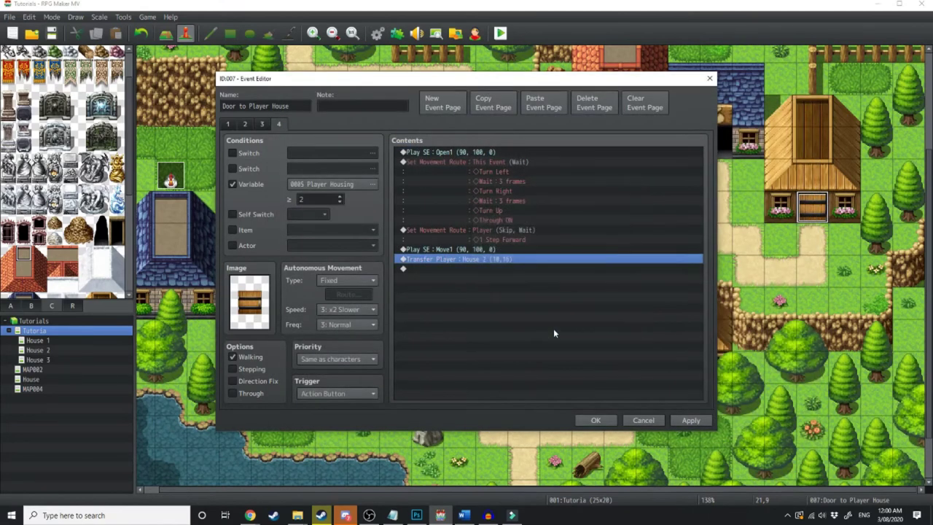
# - Duplicate the door's page into a new fourth page and give it a different door graphic
pyautogui.click(493, 109)
pyautogui.click(446, 106)
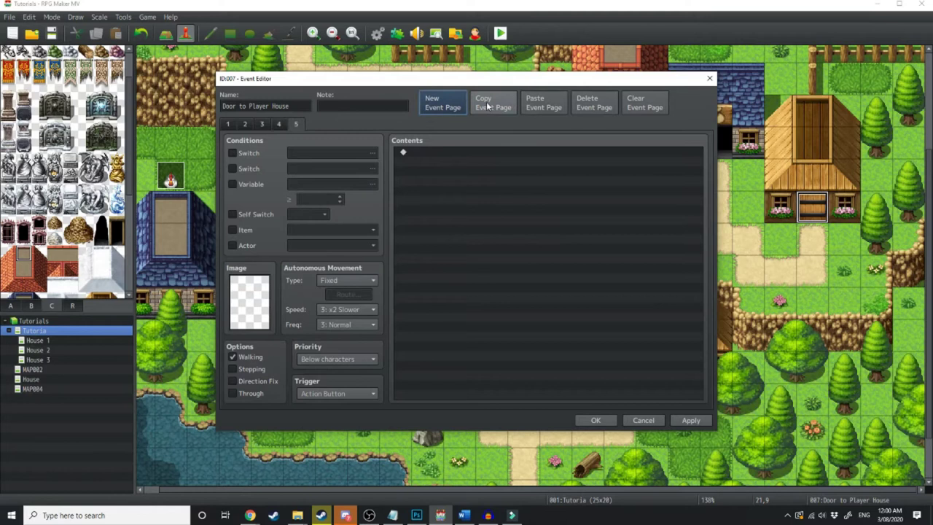
pyautogui.click(543, 103)
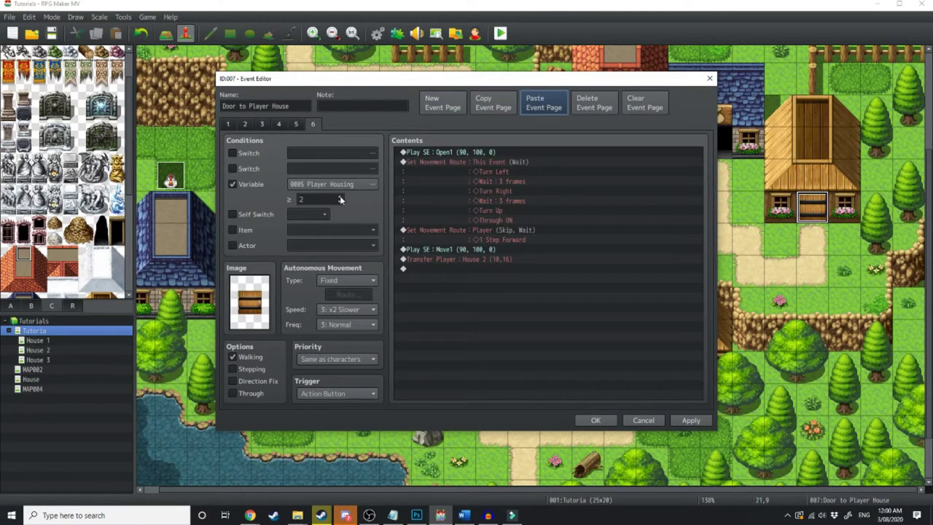
pyautogui.doubleClick(248, 301)
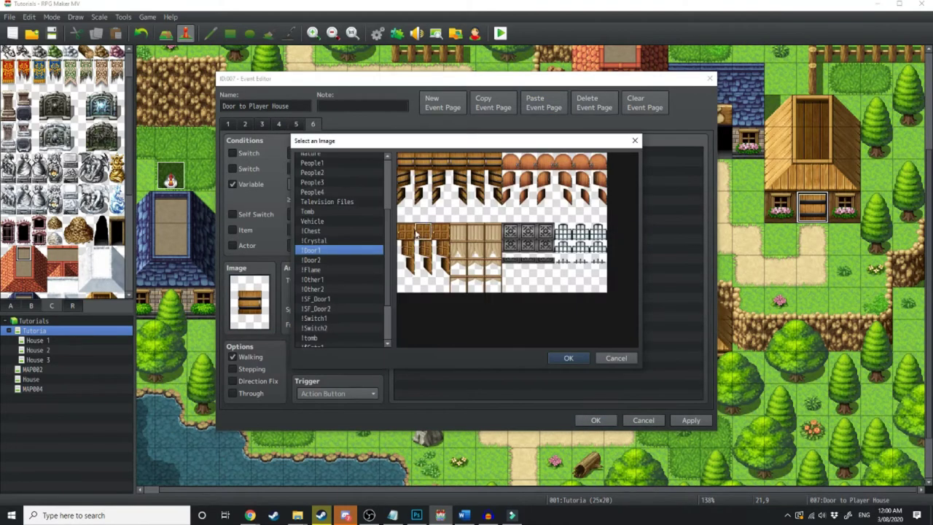
pyautogui.doubleClick(416, 233)
# - Retarget the page's Transfer Player command to an arrival tile inside House 3
pyautogui.click(454, 260)
pyautogui.rightClick(454, 263)
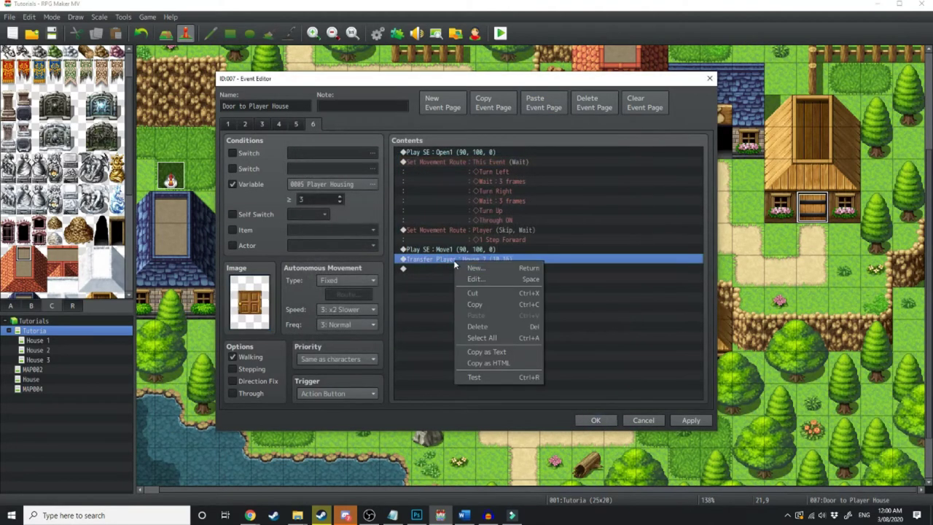
pyautogui.click(470, 269)
pyautogui.doubleClick(568, 230)
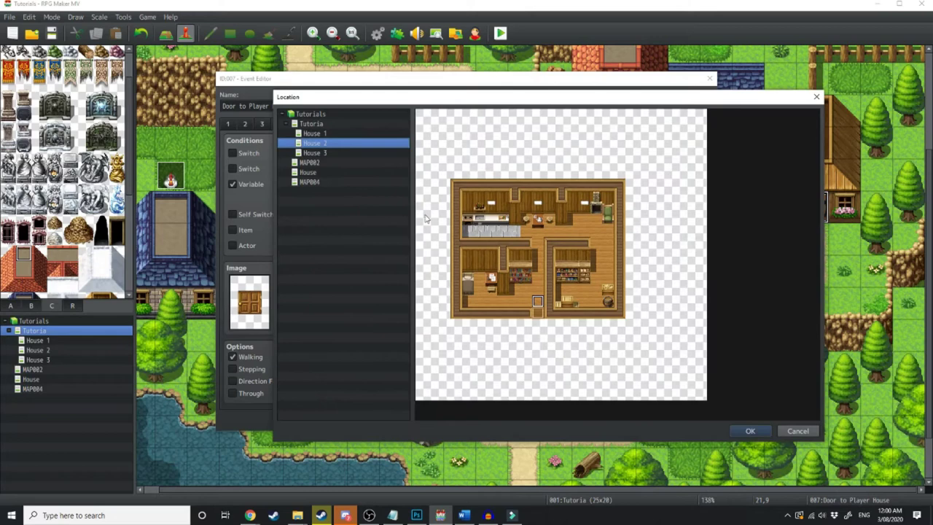
pyautogui.click(322, 153)
pyautogui.click(538, 301)
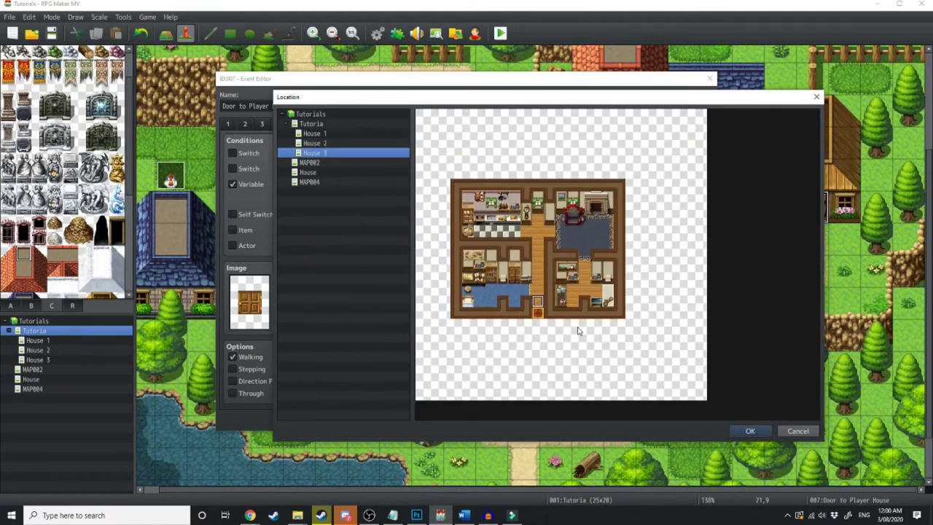
pyautogui.click(750, 431)
pyautogui.press('Return')
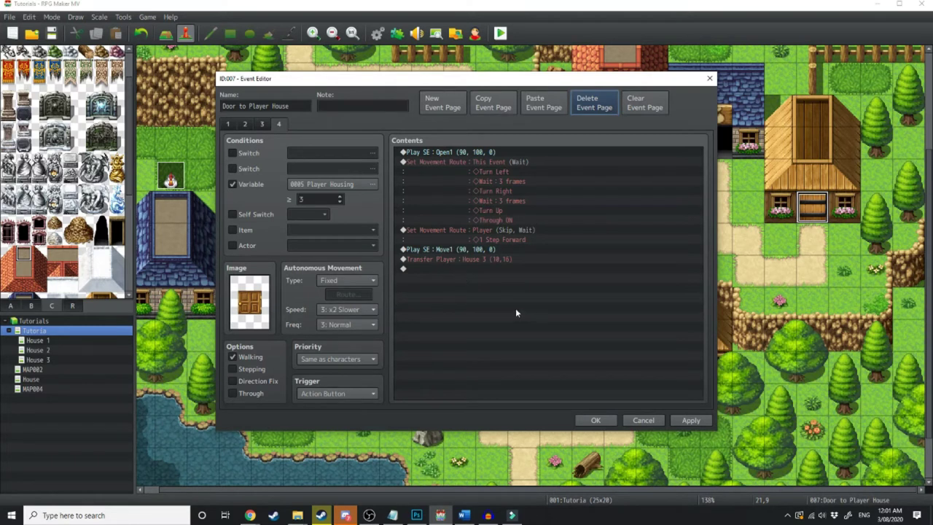
# - Playtest, confirm the house door shows 'It's locked.', then close the game window
pyautogui.click(228, 124)
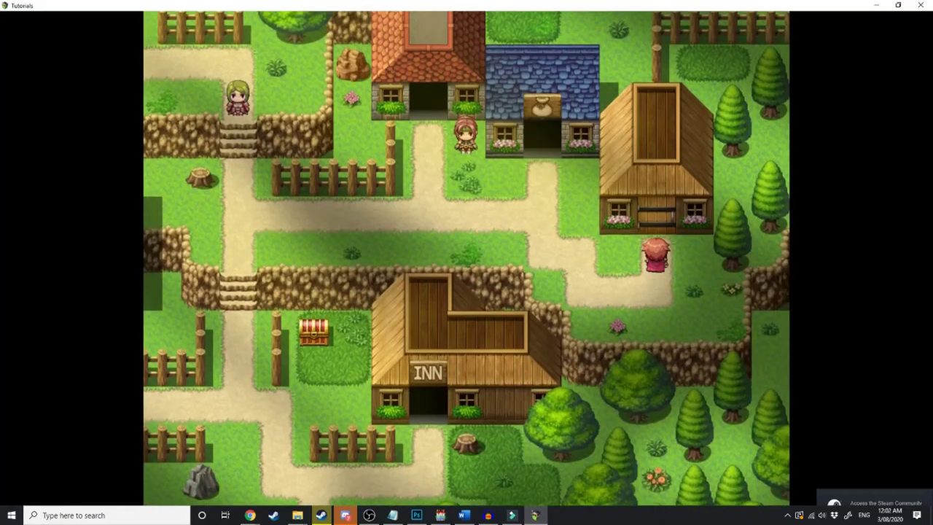
pyautogui.press('Up')
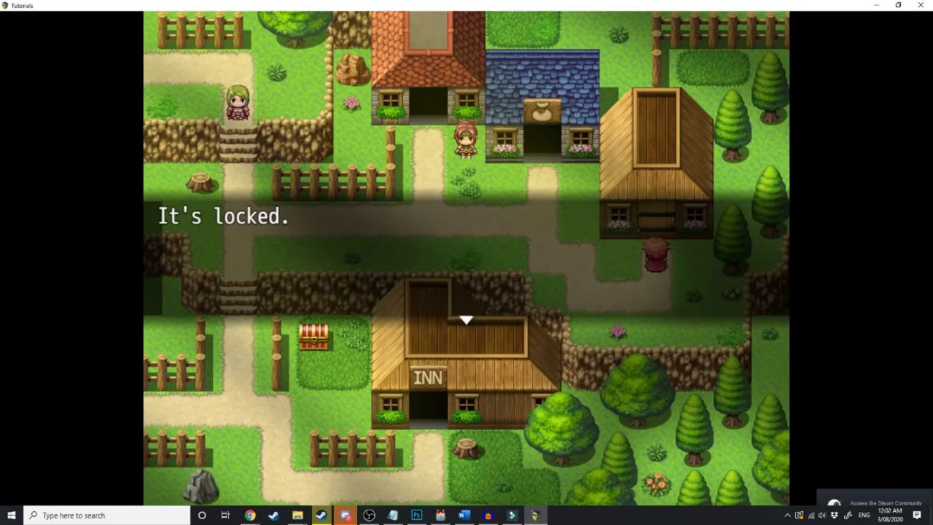
pyautogui.press('Return')
pyautogui.hotkey('alt', 'F4')
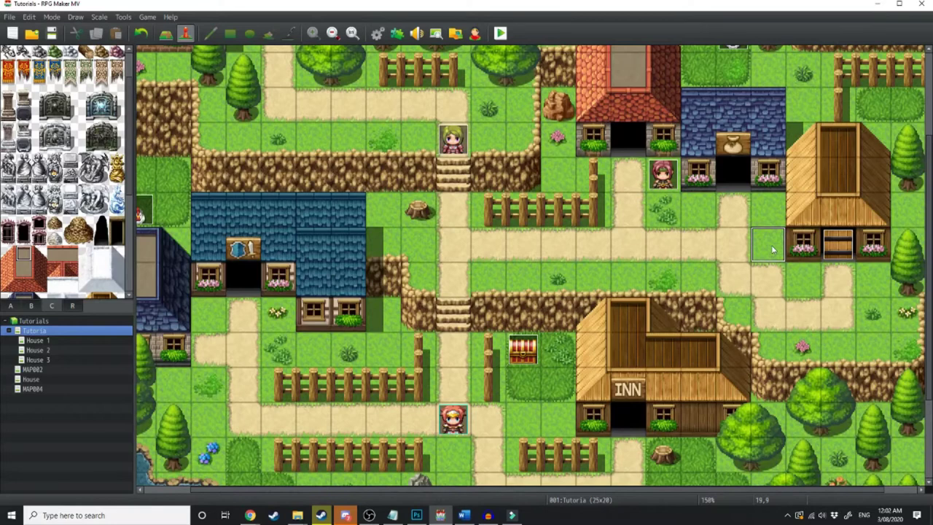
# - Add a FOR SALE sign event beside the barn, with page 2 requiring variable 0005 Player Housing
pyautogui.doubleClick(769, 245)
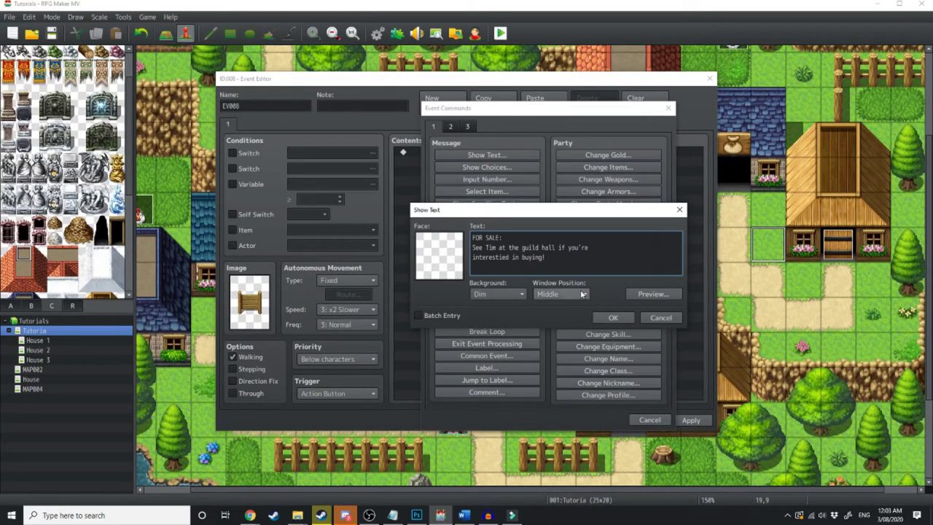
pyautogui.click(613, 318)
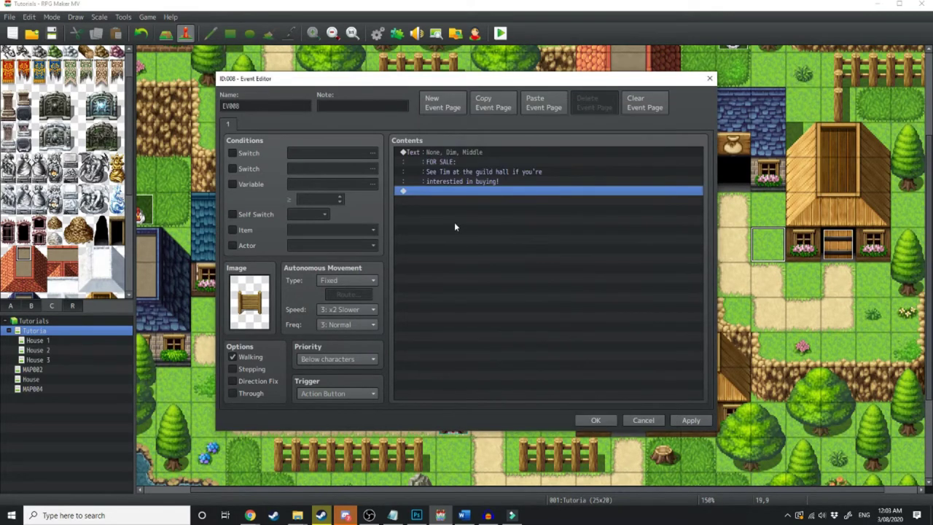
pyautogui.click(435, 108)
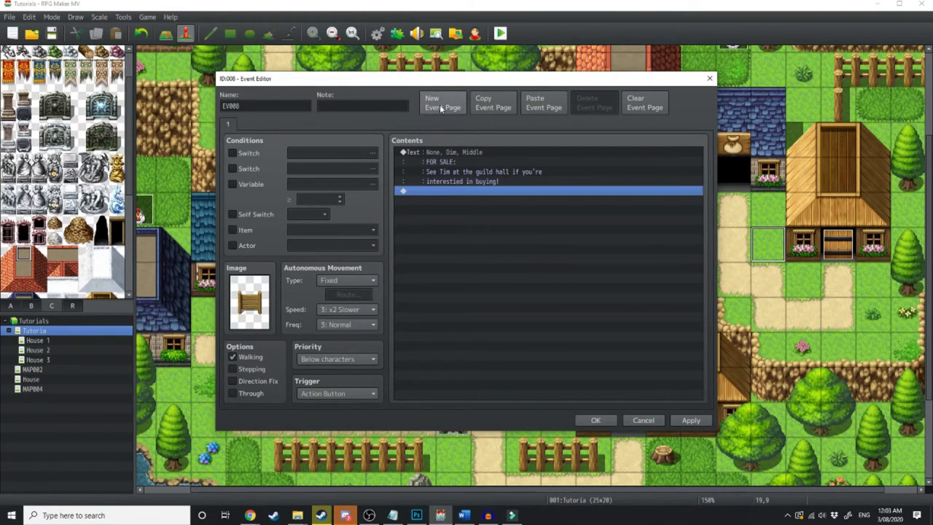
pyautogui.click(233, 183)
pyautogui.click(363, 185)
pyautogui.press('Return')
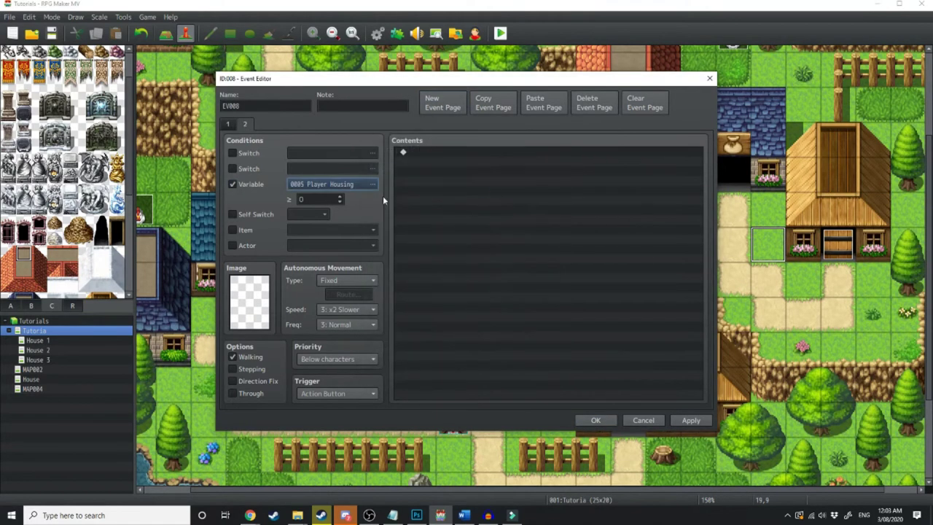
pyautogui.press('Tab')
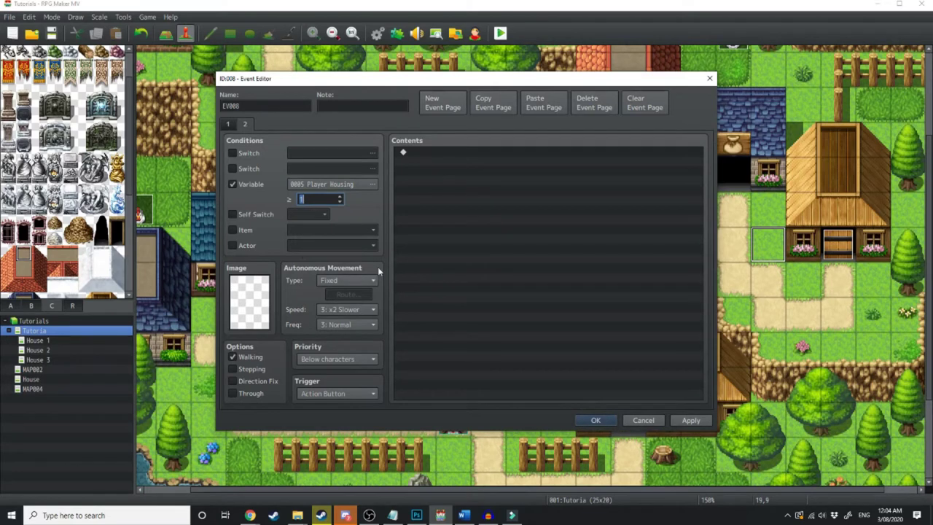
pyautogui.click(440, 108)
pyautogui.click(595, 420)
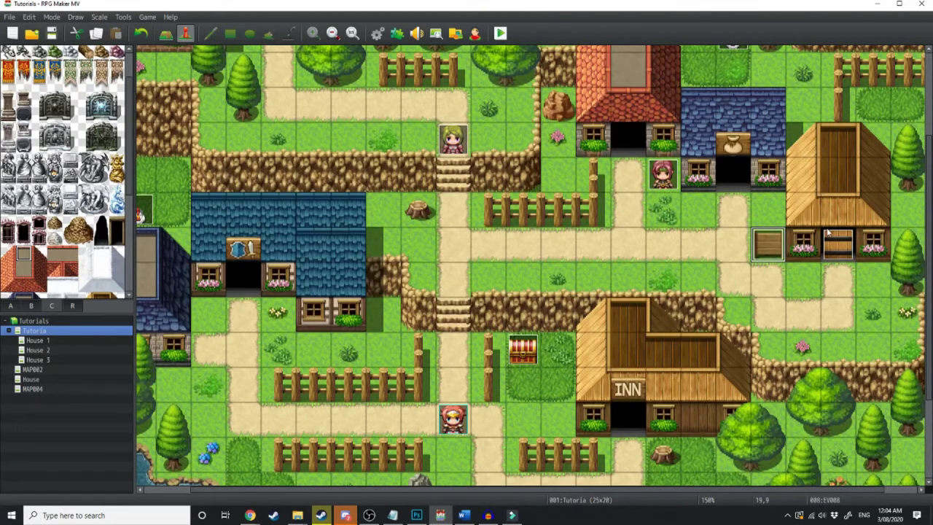
# - Give the new Tim event in the Guild Hall a character sprite
pyautogui.scroll(4, 826, 278)
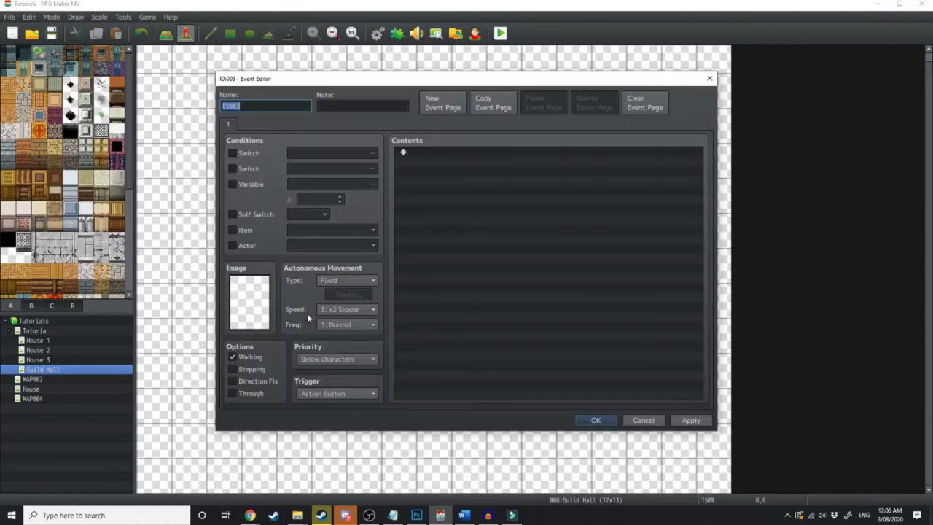
pyautogui.doubleClick(264, 304)
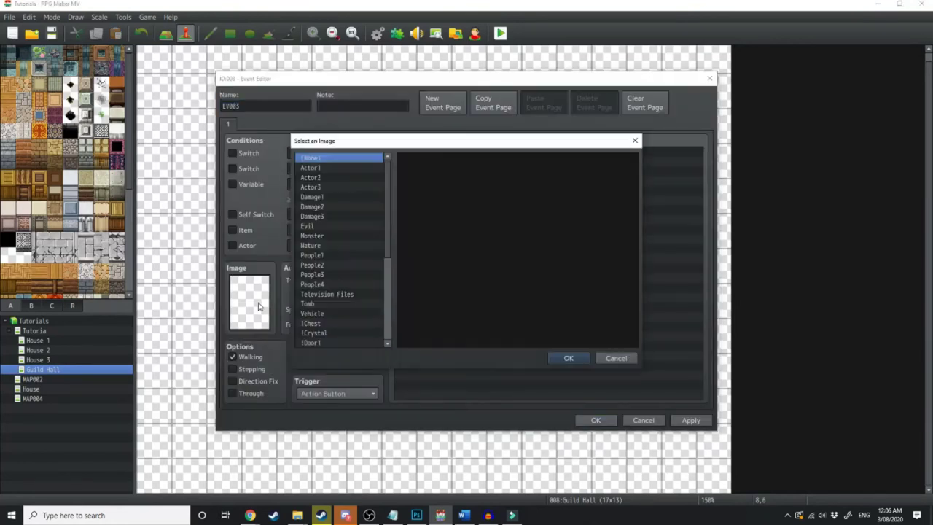
pyautogui.doubleClick(328, 169)
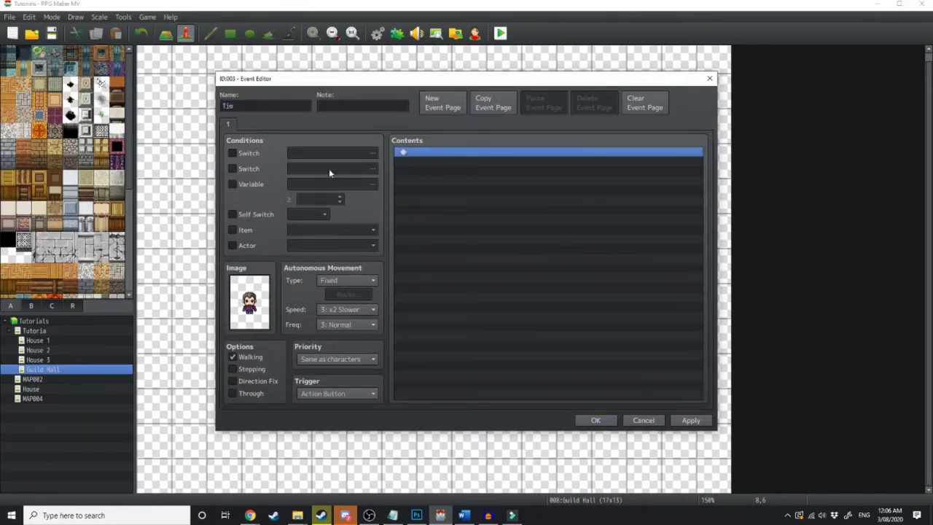
# - Add Tim's 5000 Gold house offer, Yes/No choices, and a reply under When No
pyautogui.doubleClick(419, 151)
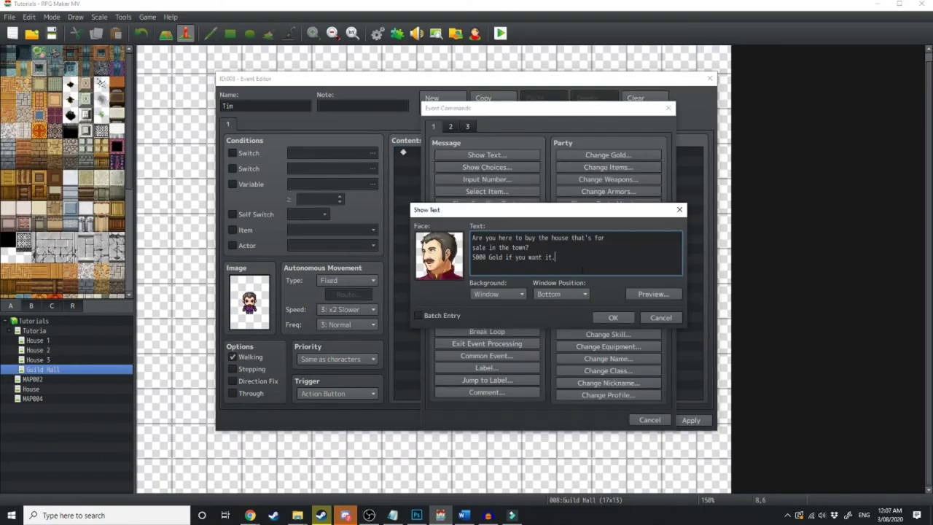
pyautogui.click(617, 316)
pyautogui.click(487, 168)
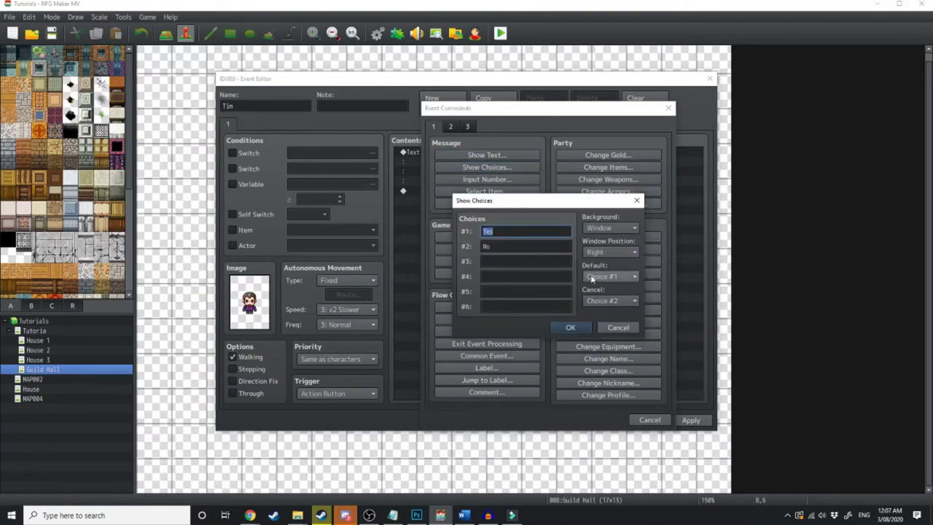
pyautogui.click(570, 328)
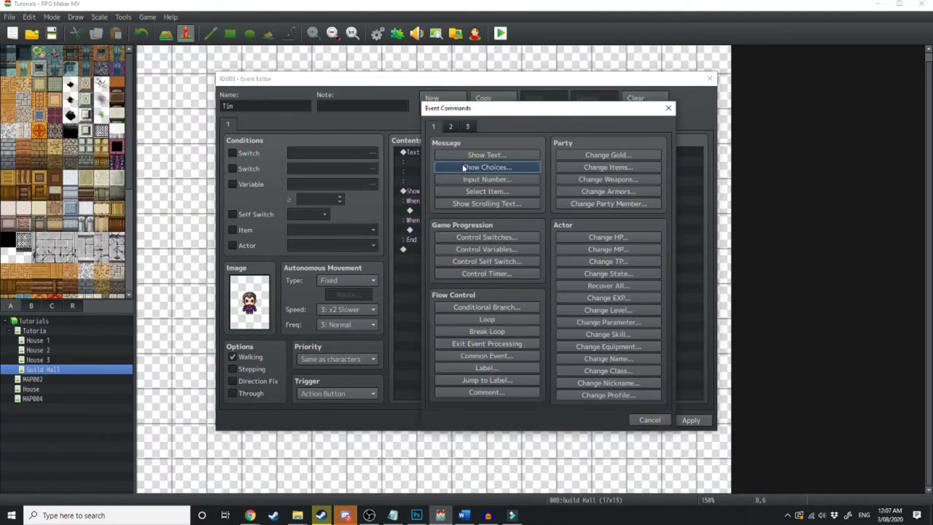
pyautogui.click(487, 155)
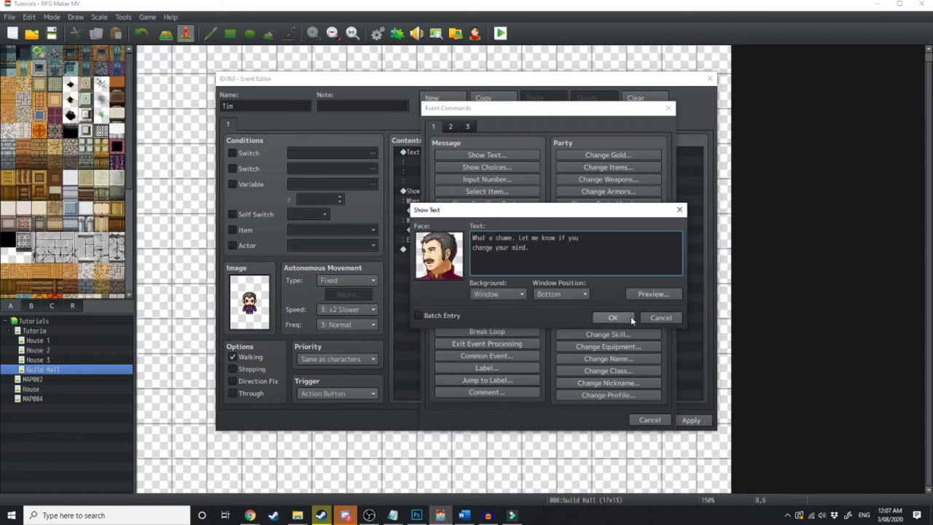
pyautogui.click(613, 318)
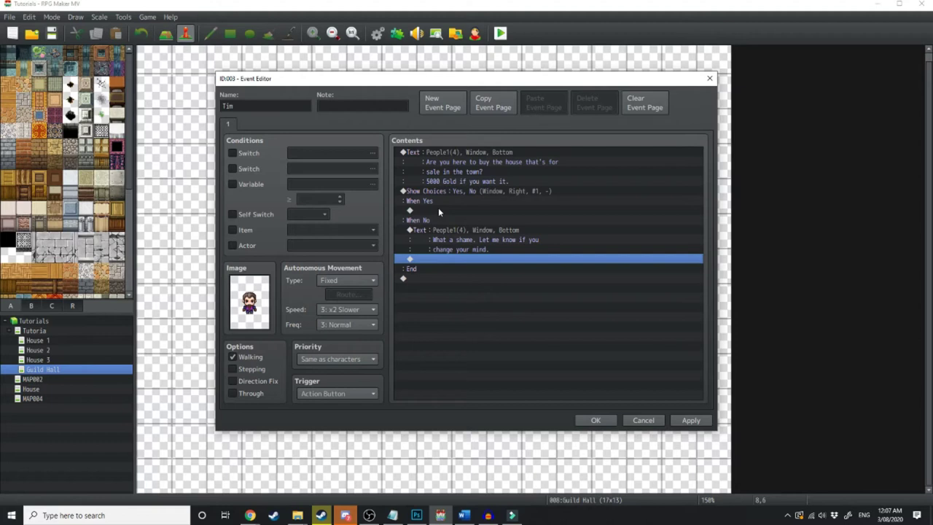
# - Under When Yes, add a conditional branch checking Gold ≥ 4999 with an Else branch
pyautogui.click(438, 209)
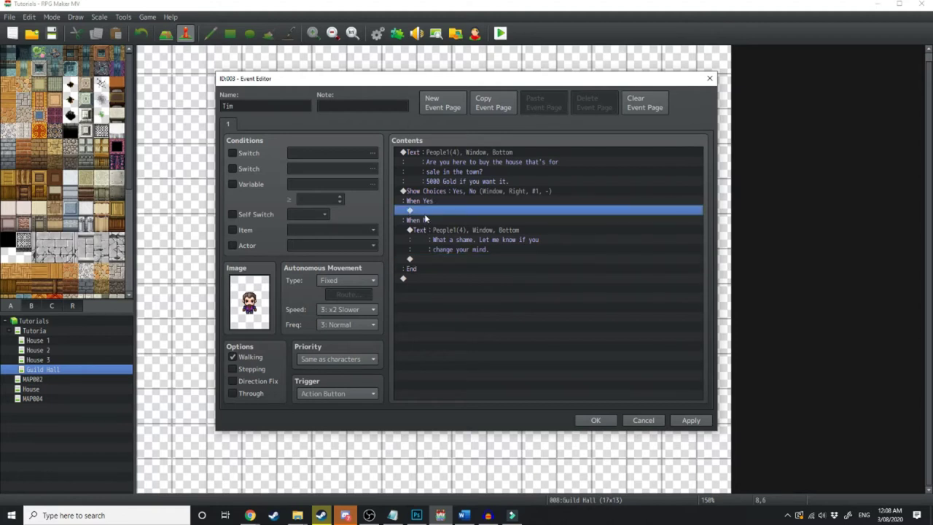
pyautogui.doubleClick(427, 211)
pyautogui.click(458, 310)
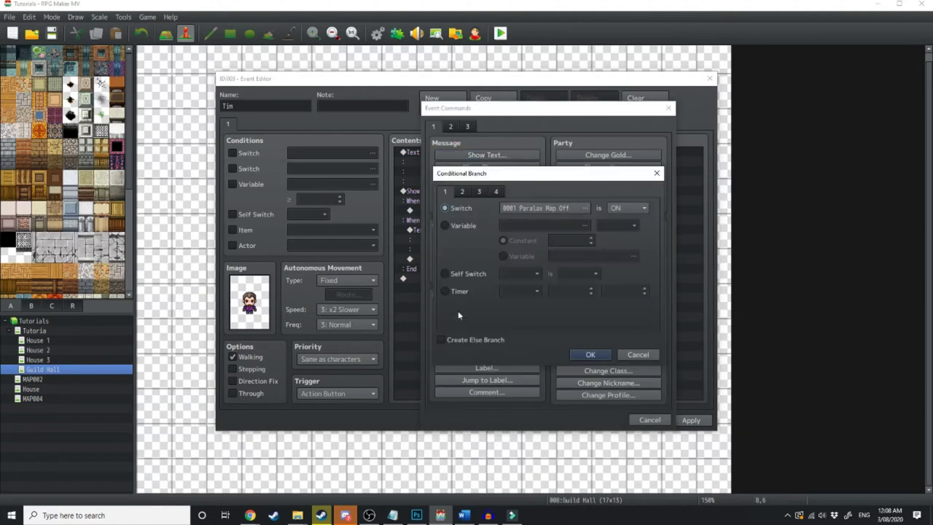
pyautogui.click(497, 191)
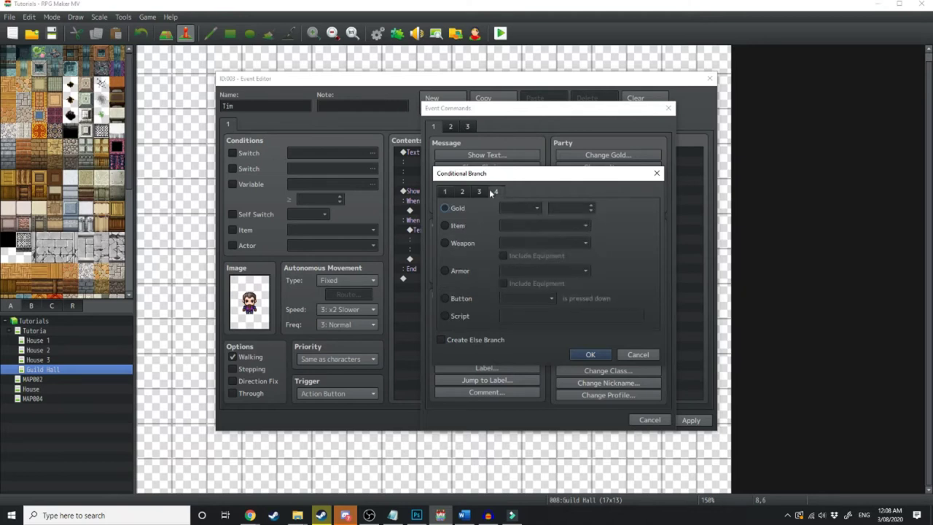
pyautogui.click(444, 209)
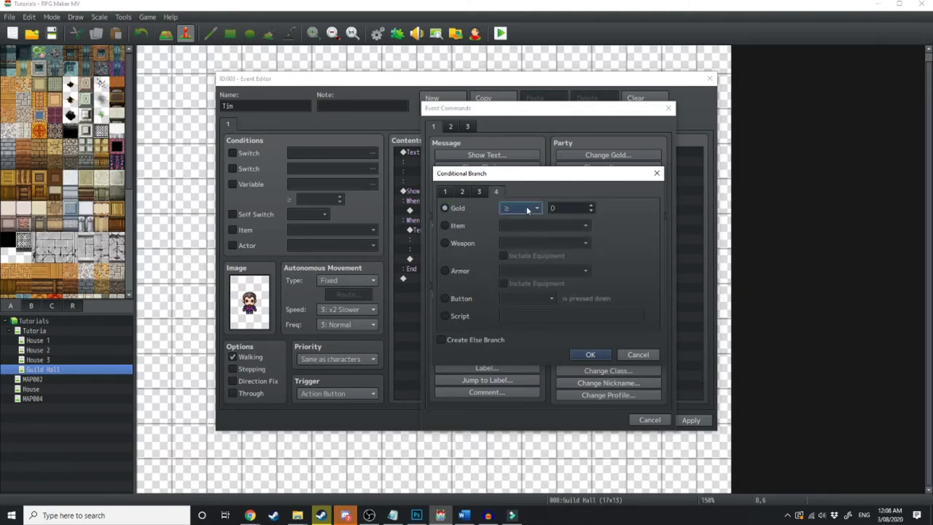
pyautogui.press('Tab')
pyautogui.click(471, 340)
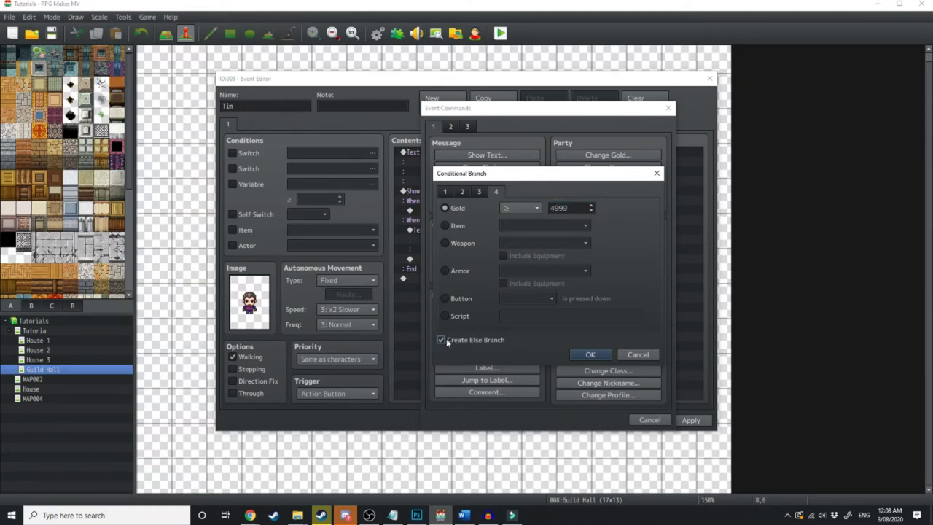
pyautogui.press('Return')
# - Add a message under Else telling the player they can't afford the house yet
pyautogui.click(446, 238)
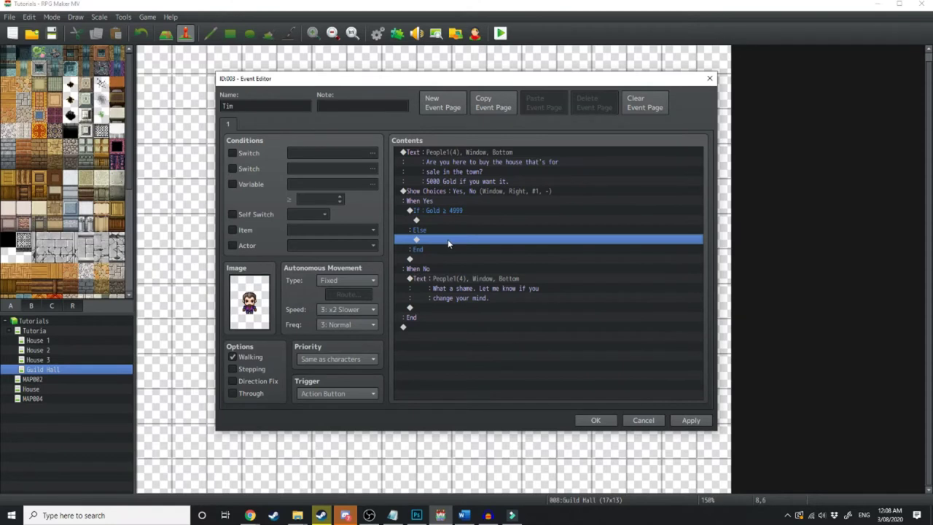
pyautogui.doubleClick(419, 237)
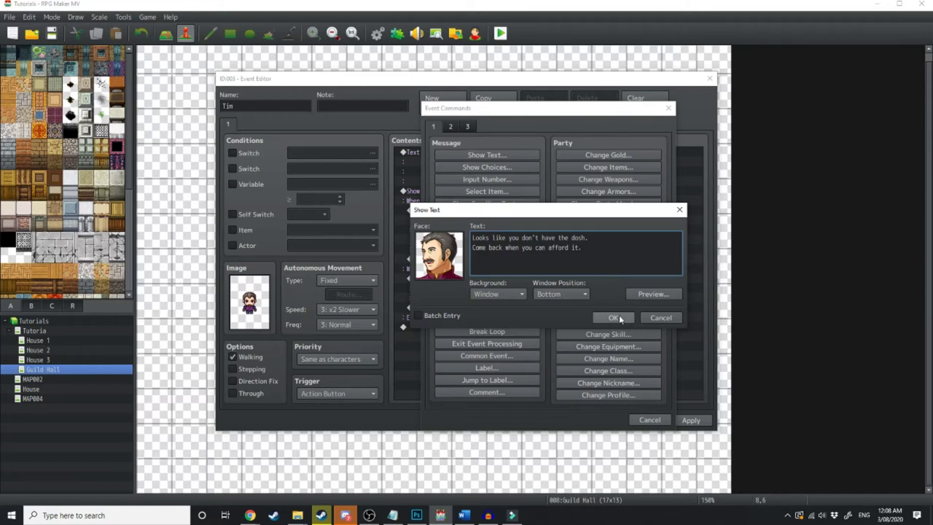
pyautogui.click(619, 316)
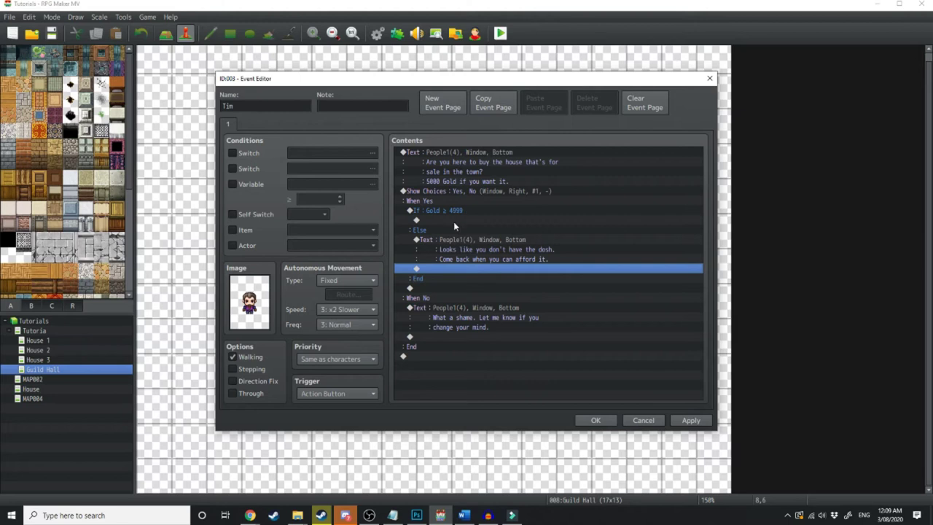
# - Inside the gold-check branch, deduct 5000 Gold from the party
pyautogui.doubleClick(454, 222)
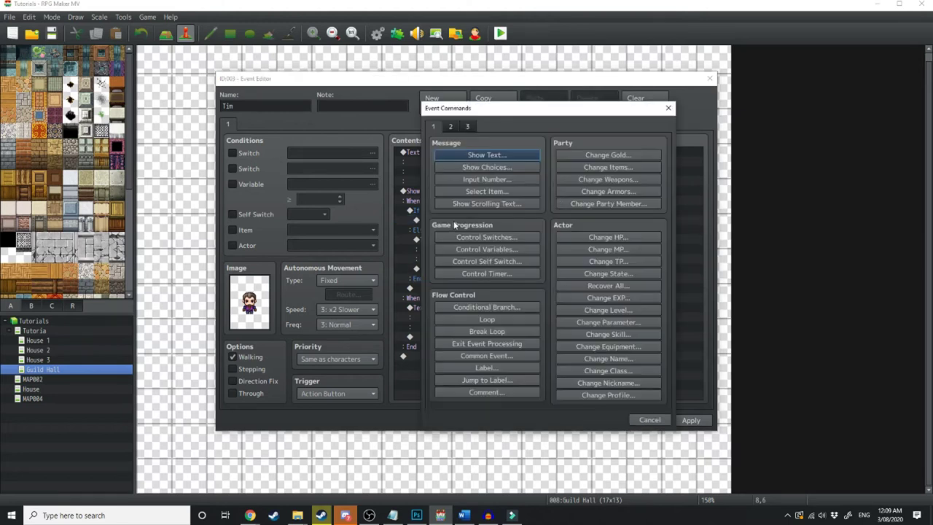
pyautogui.click(452, 127)
pyautogui.click(467, 127)
pyautogui.click(432, 126)
pyautogui.click(624, 153)
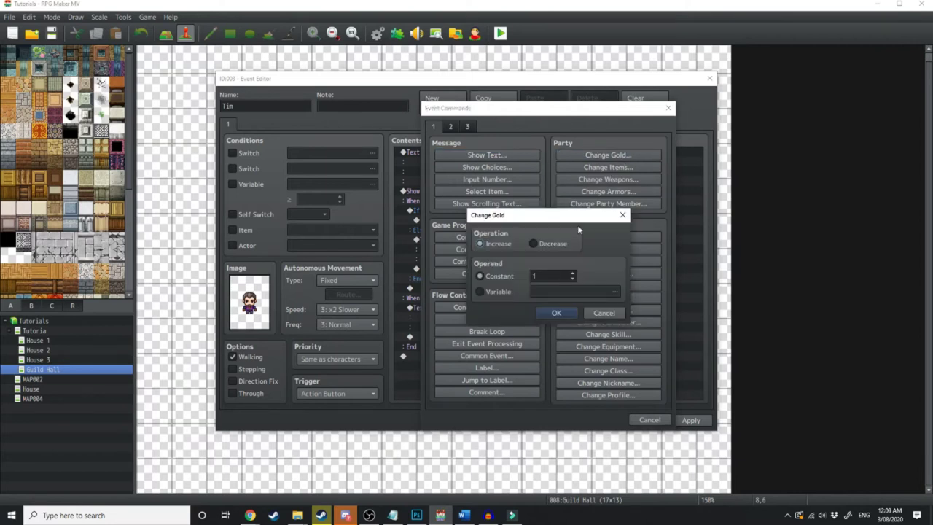
pyautogui.click(535, 244)
pyautogui.press('Tab')
pyautogui.write('5000')
pyautogui.press('Return')
pyautogui.press('Return')
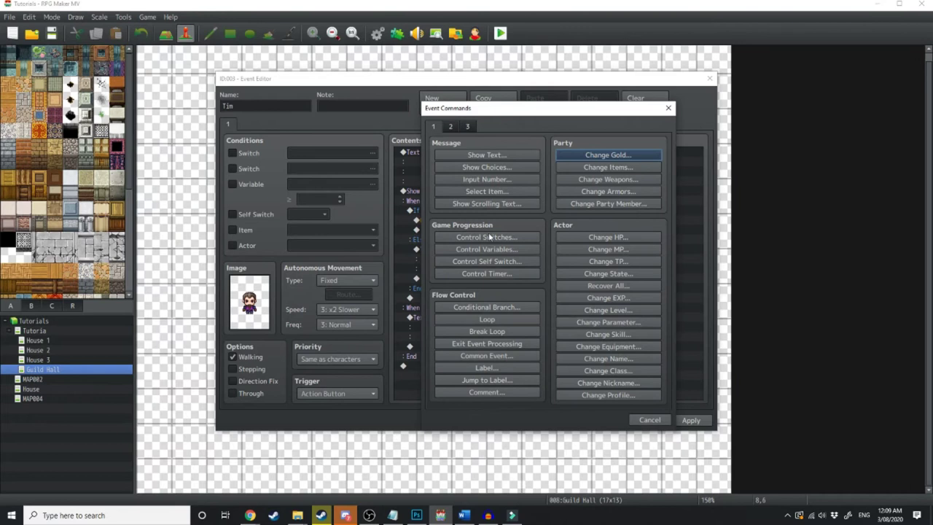
# - Add 1 to the Player Housing variable
pyautogui.click(494, 250)
pyautogui.click(548, 198)
pyautogui.click(551, 202)
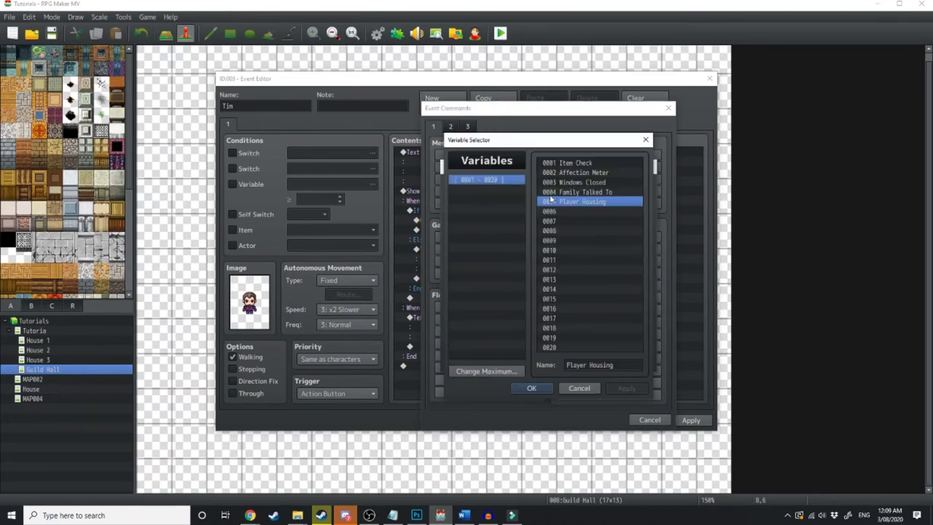
pyautogui.doubleClick(586, 203)
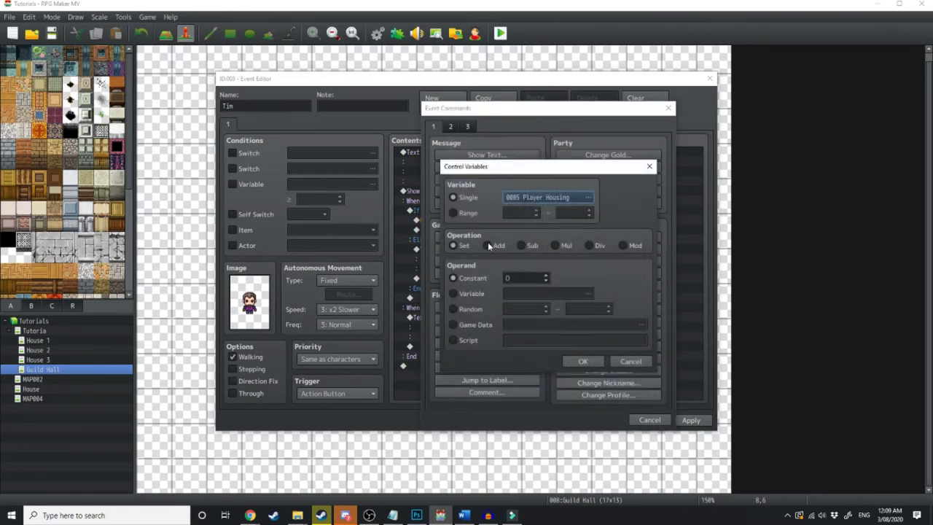
pyautogui.click(489, 246)
pyautogui.click(546, 276)
pyautogui.press('Return')
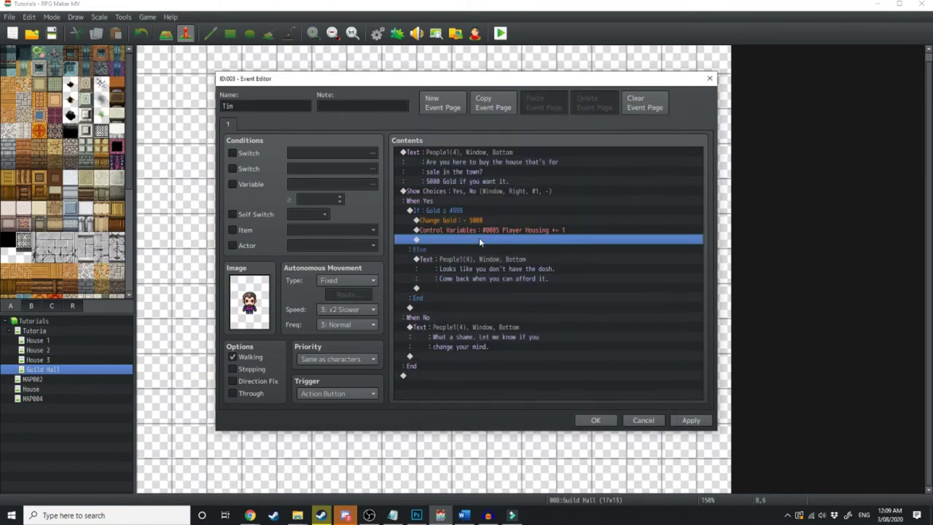
# - Add Tim's deed-handover reply, followed by the Fanfare1 jingle
pyautogui.doubleClick(479, 238)
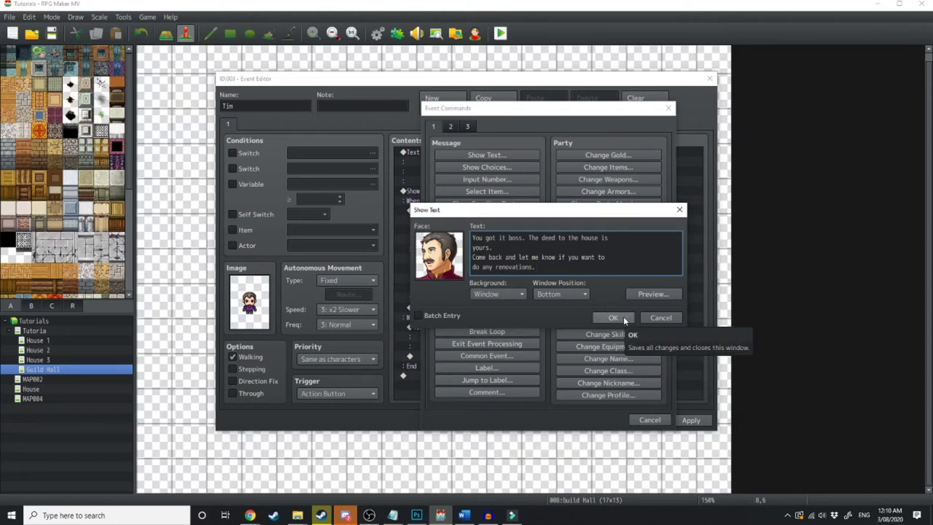
pyautogui.click(613, 318)
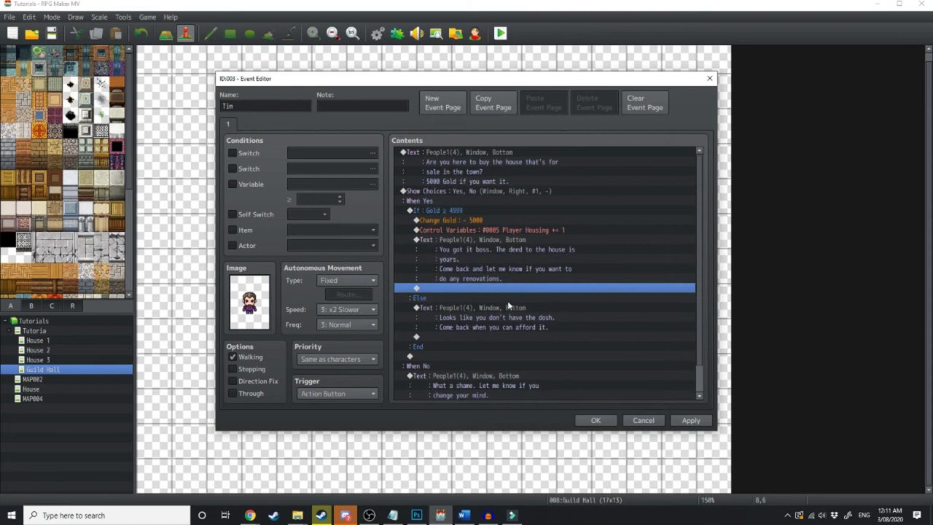
pyautogui.doubleClick(553, 295)
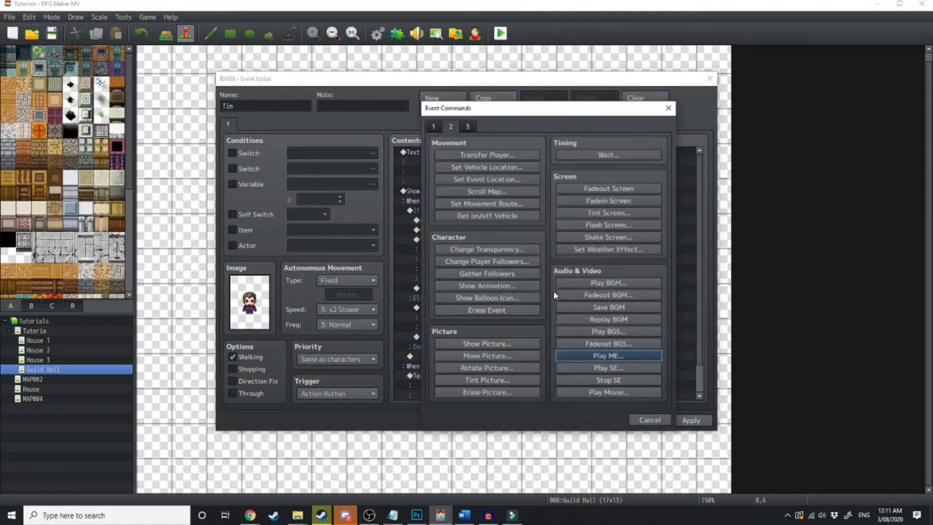
pyautogui.click(615, 356)
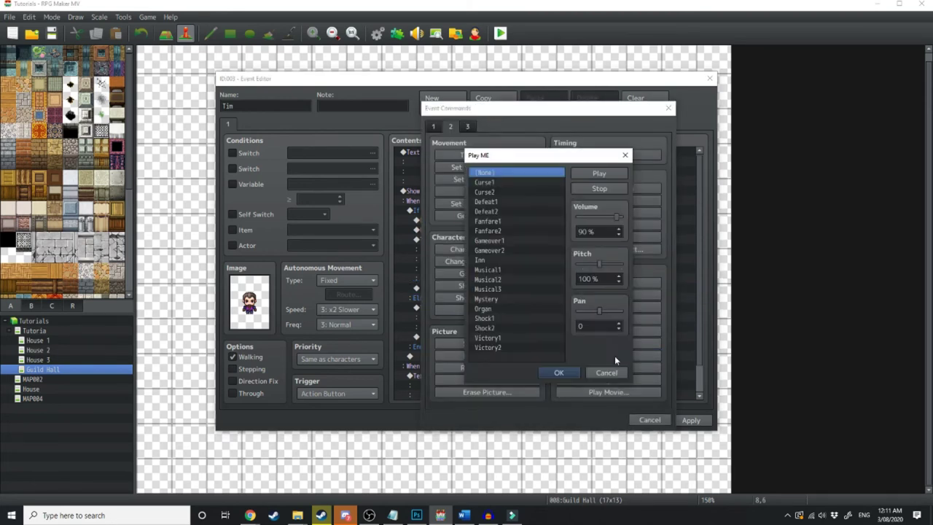
pyautogui.doubleClick(498, 221)
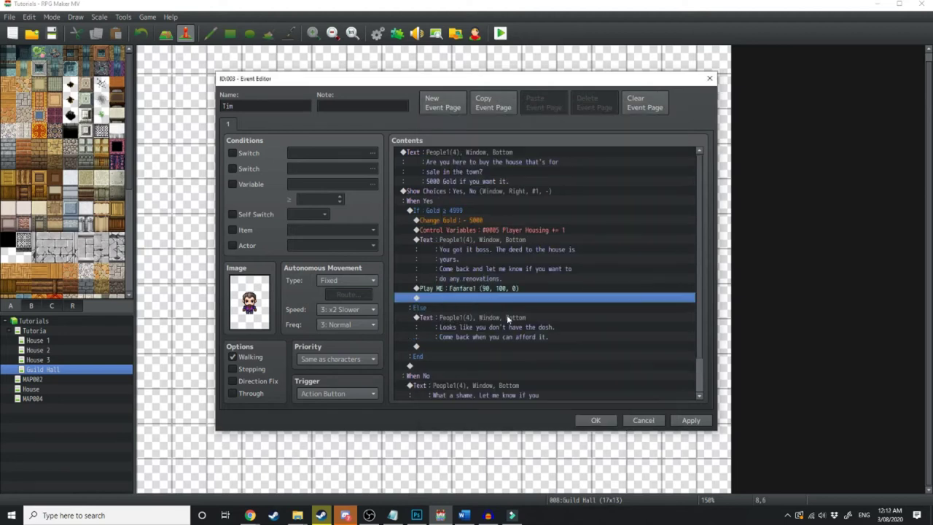
# - Show a dim, middle-positioned 'You just purchased some Prime Realestate!' message
pyautogui.doubleClick(458, 298)
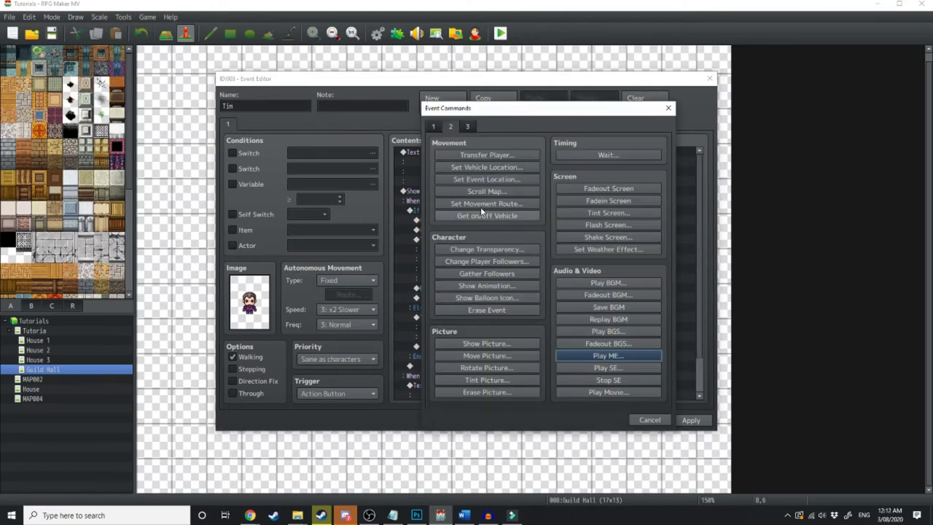
pyautogui.click(433, 127)
pyautogui.click(466, 153)
pyautogui.write('You just ppurchased some Prime Realestate!')
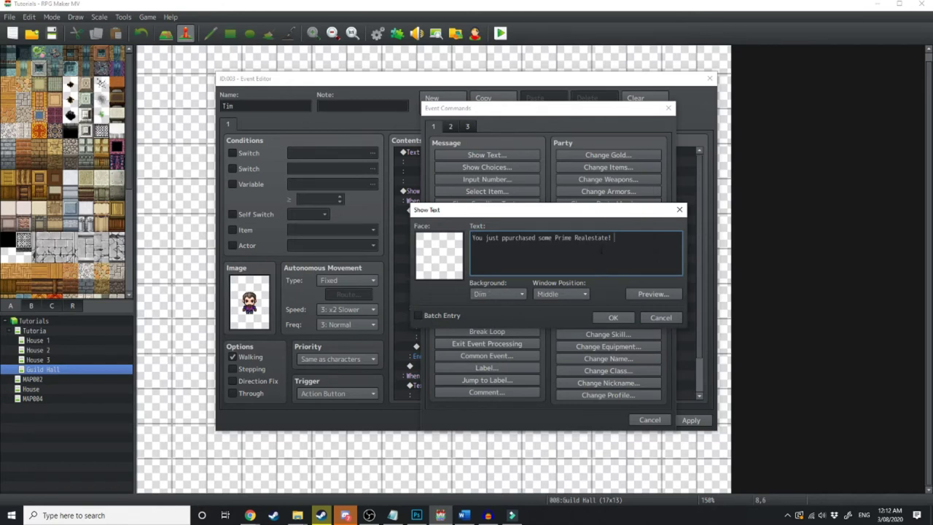
pyautogui.click(613, 317)
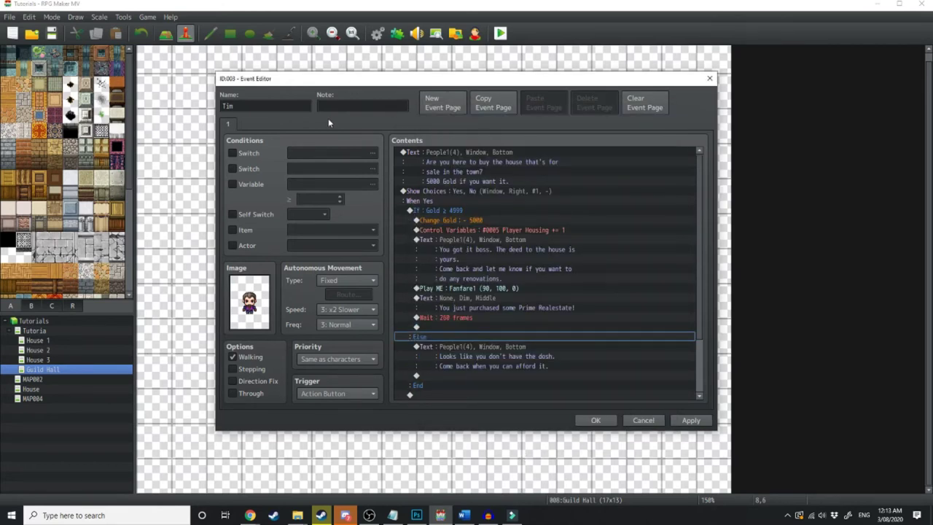
# - Add page 2 to Tim requiring variable 0005 Player Housing, then close the editor
pyautogui.click(440, 104)
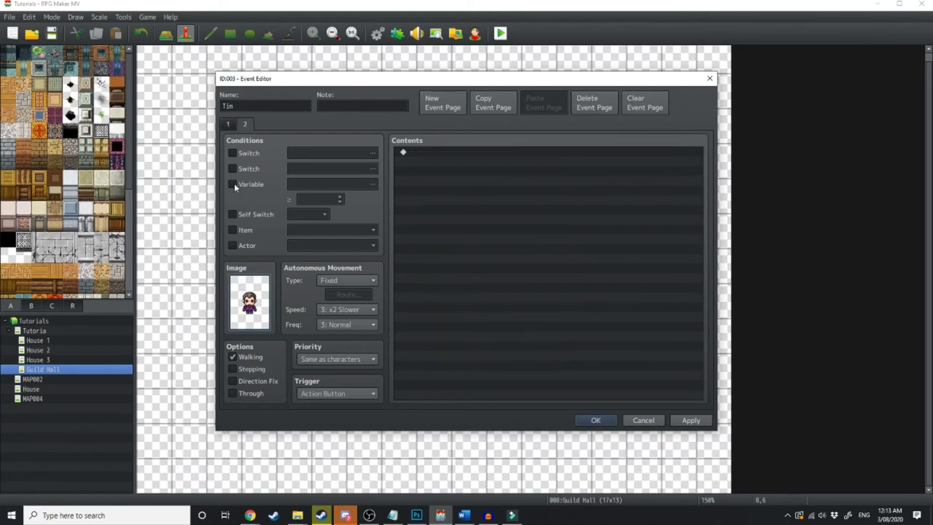
pyautogui.click(232, 183)
pyautogui.click(354, 183)
pyautogui.click(501, 187)
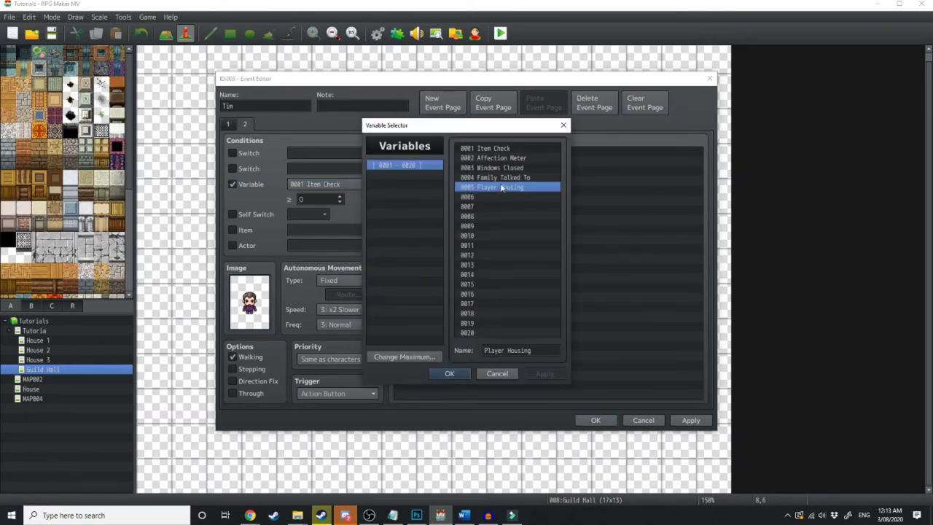
pyautogui.doubleClick(502, 187)
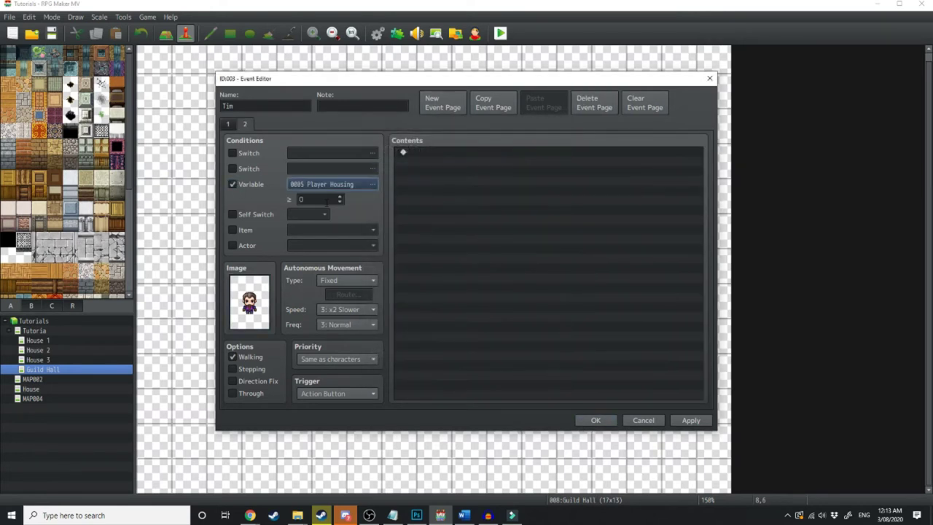
pyautogui.click(339, 199)
pyautogui.press('Return')
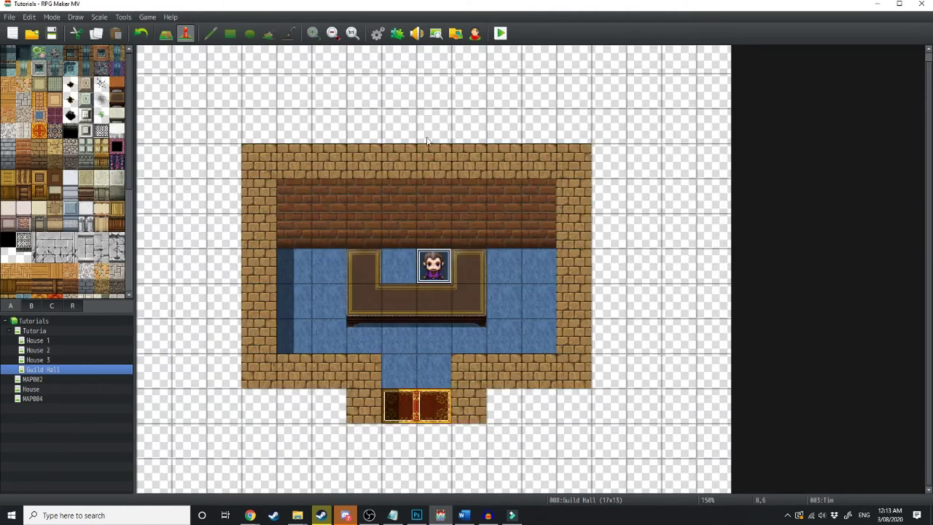
# - On the Tutoria map, quick-create a Treasure chest beside the orange-roofed house and playtest
pyautogui.click(35, 331)
pyautogui.scroll(1, 346, 242)
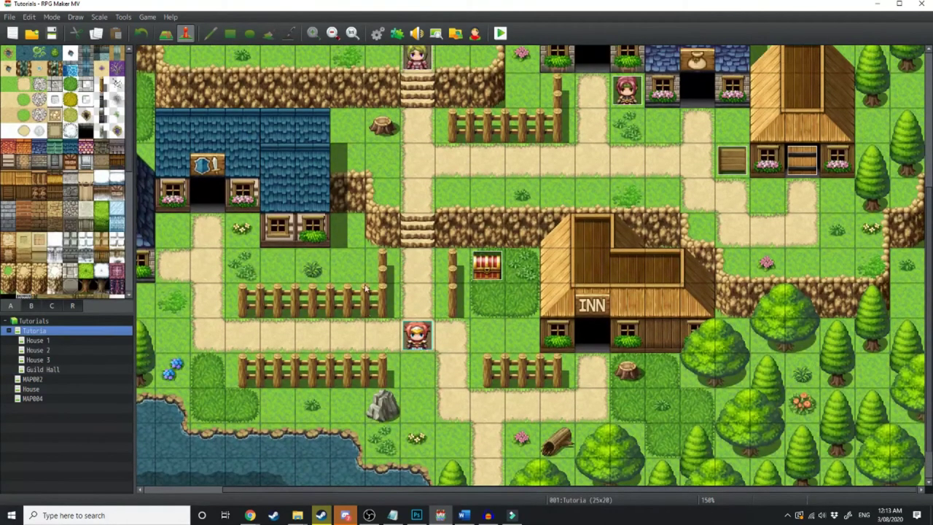
pyautogui.scroll(2, 729, 219)
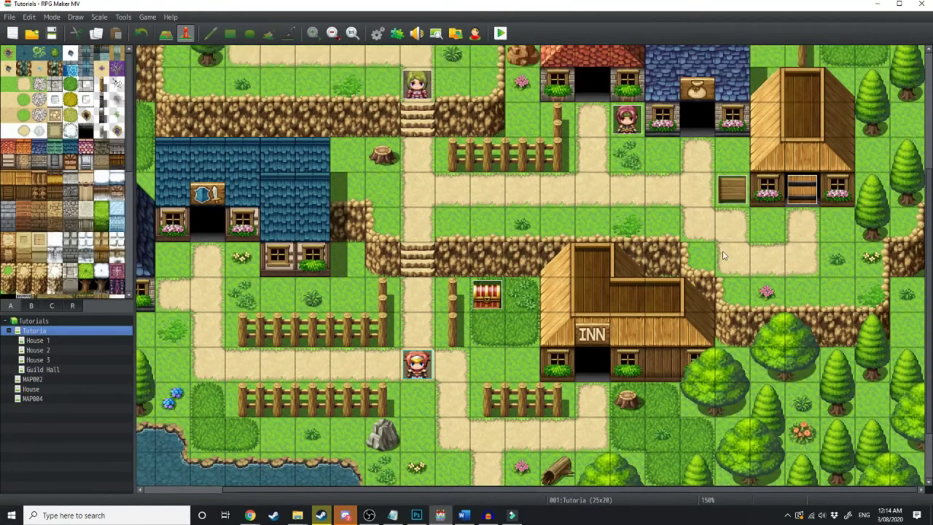
pyautogui.scroll(5, 680, 291)
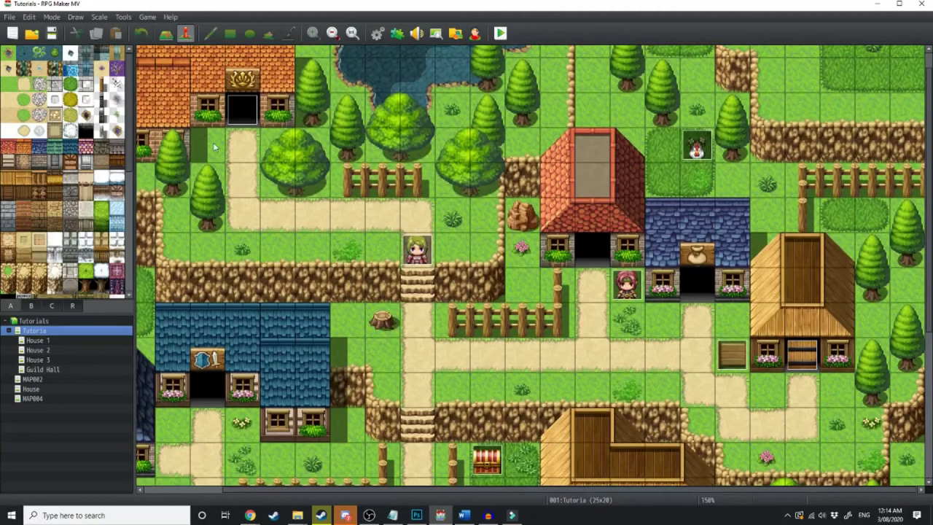
pyautogui.rightClick(217, 153)
pyautogui.moveTo(270, 265)
pyautogui.click(350, 288)
pyautogui.hotkey('ctrl', 'r')
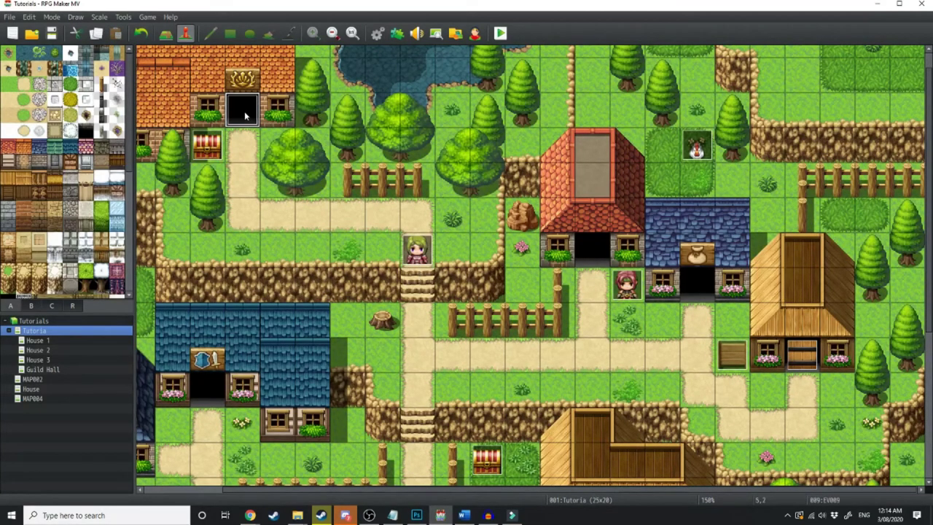
# - Walk to the house, check the door's 'It's locked.' and the FOR SALE sign messages
pyautogui.press('Up')
pyautogui.press('Right')
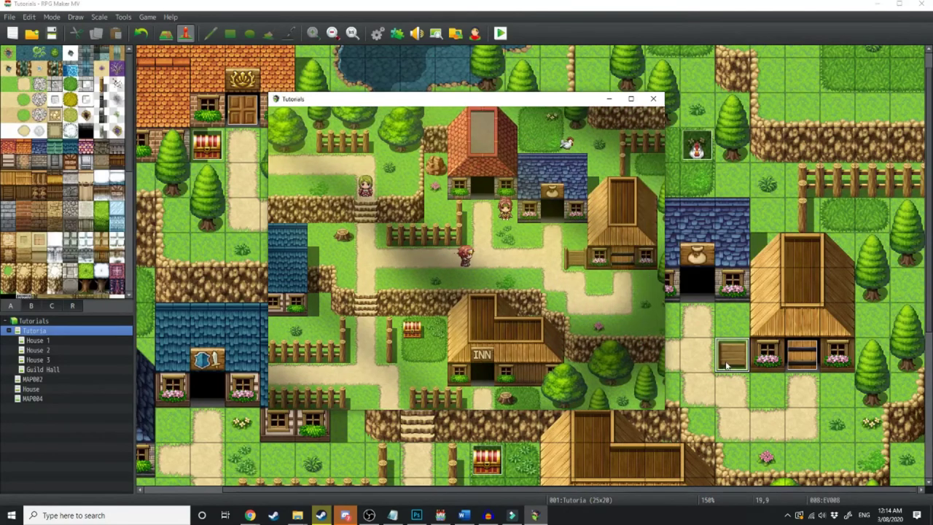
pyautogui.press('Down')
pyautogui.press('Right')
pyautogui.press('Right')
pyautogui.press('Right')
pyautogui.press('Right')
pyautogui.press('Right')
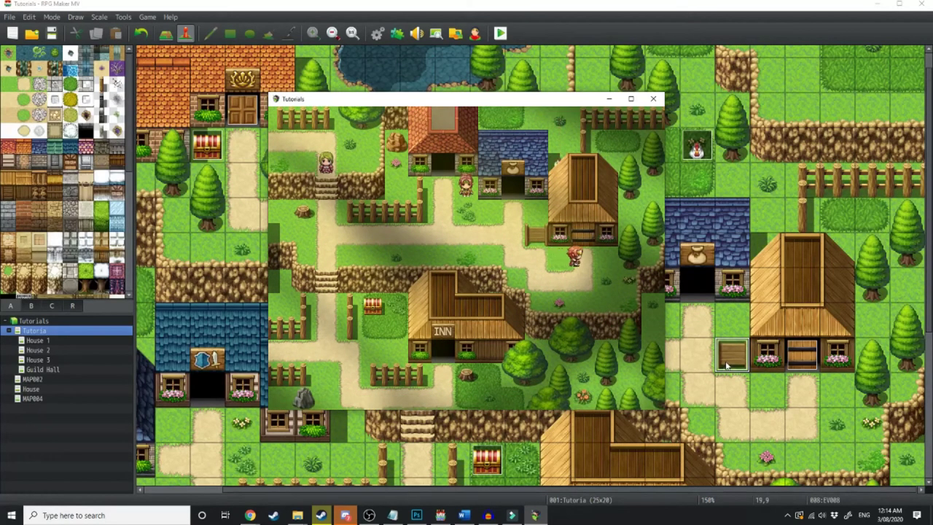
pyautogui.press('Up')
pyautogui.press('Return')
pyautogui.press('Return')
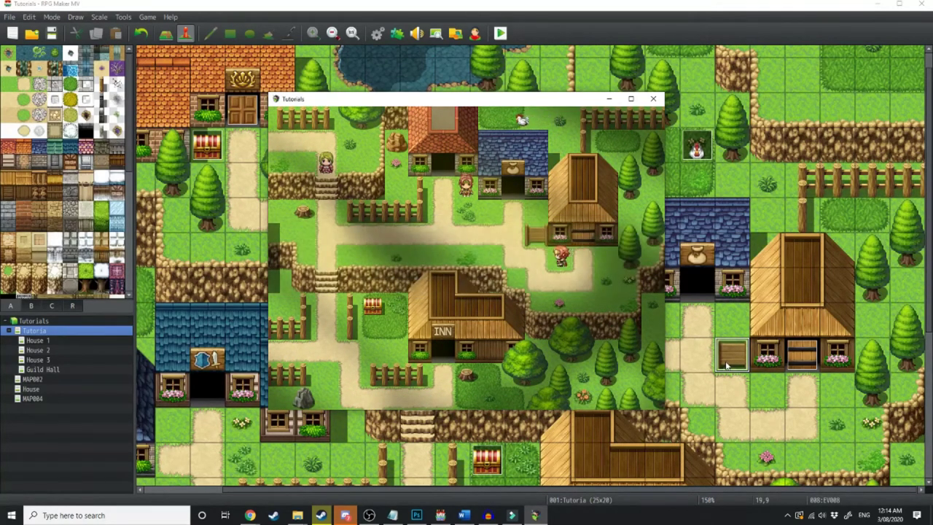
pyautogui.press('Left')
pyautogui.press('Left')
pyautogui.press('Return')
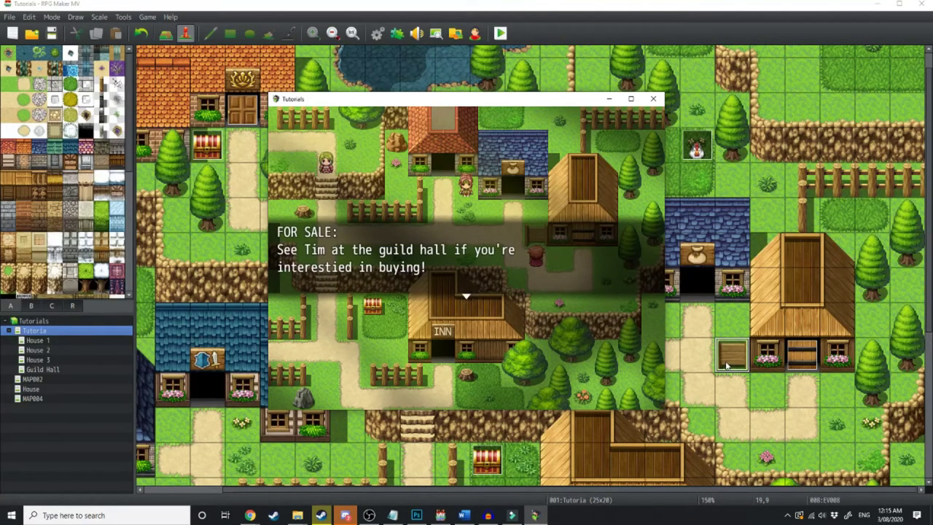
pyautogui.press('Return')
# - Walk to the new chest, collect its 5000G, and enter the guild hall
pyautogui.press('Left')
pyautogui.press('Left')
pyautogui.press('Left')
pyautogui.press('Left')
pyautogui.press('Left')
pyautogui.press('Left')
pyautogui.press('Left')
pyautogui.press('Left')
pyautogui.press('Left')
pyautogui.press('Up')
pyautogui.press('Up')
pyautogui.press('Up')
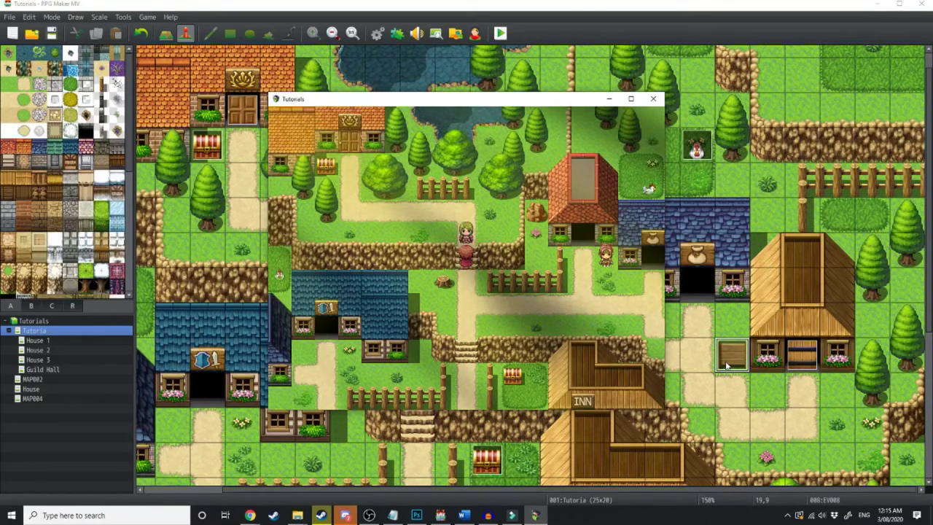
pyautogui.press('Left')
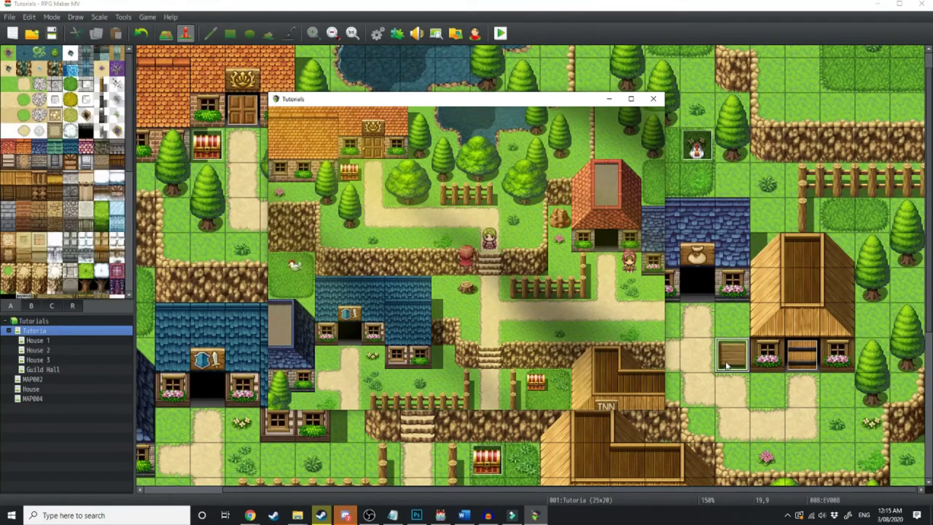
pyautogui.press('Up')
pyautogui.press('Up')
pyautogui.press('Left')
pyautogui.press('Left')
pyautogui.press('Left')
pyautogui.press('Left')
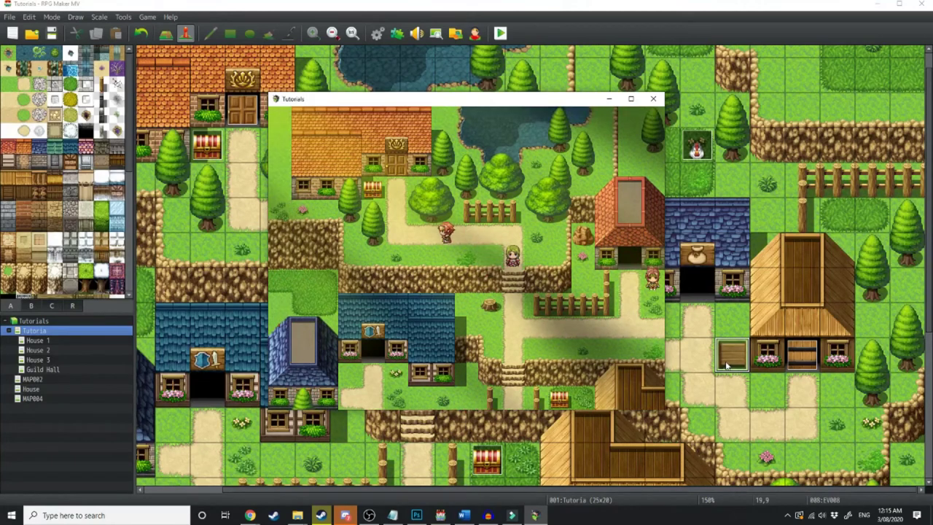
pyautogui.press('Up')
pyautogui.press('Up')
pyautogui.press('Return')
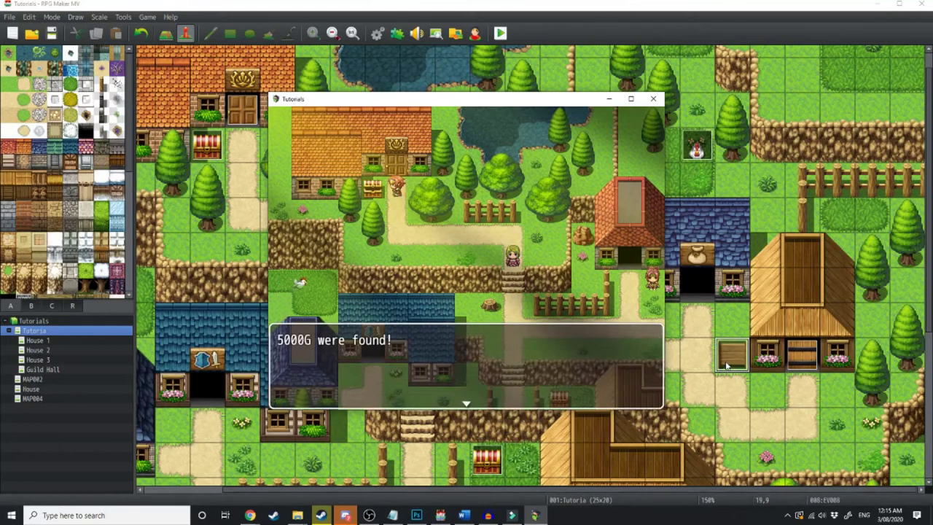
pyautogui.press('Return')
pyautogui.press('Up')
pyautogui.press('Up')
# - Talk to Tim, accept his 5000 Gold offer, and read through to the Prime Realestate message
pyautogui.press('Return')
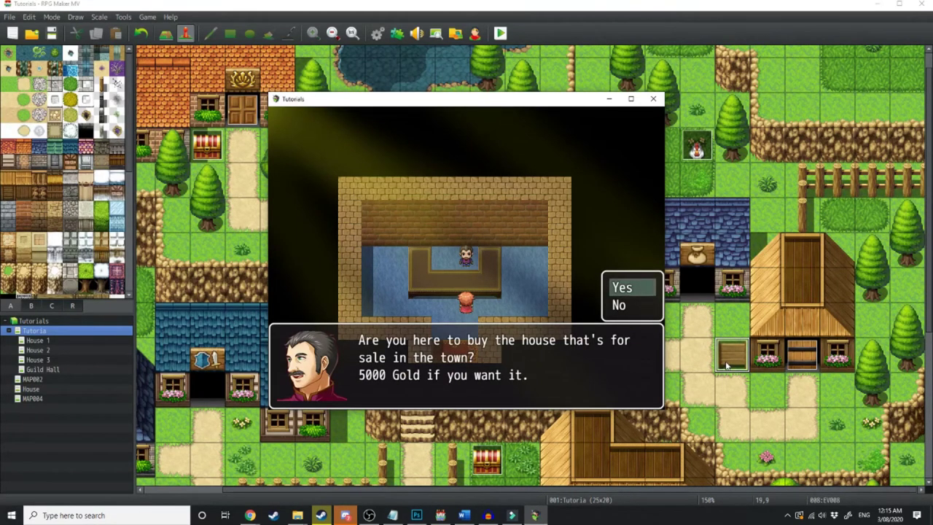
pyautogui.press('Return')
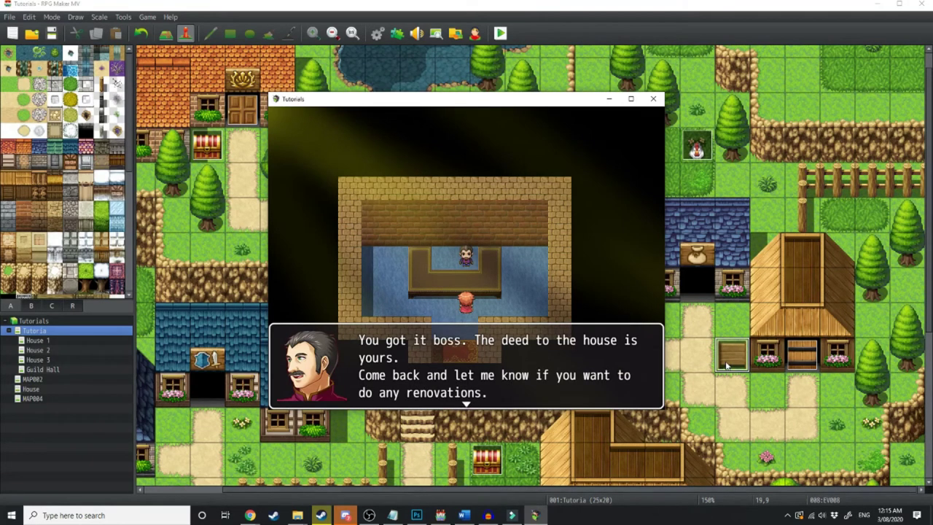
pyautogui.press('Return')
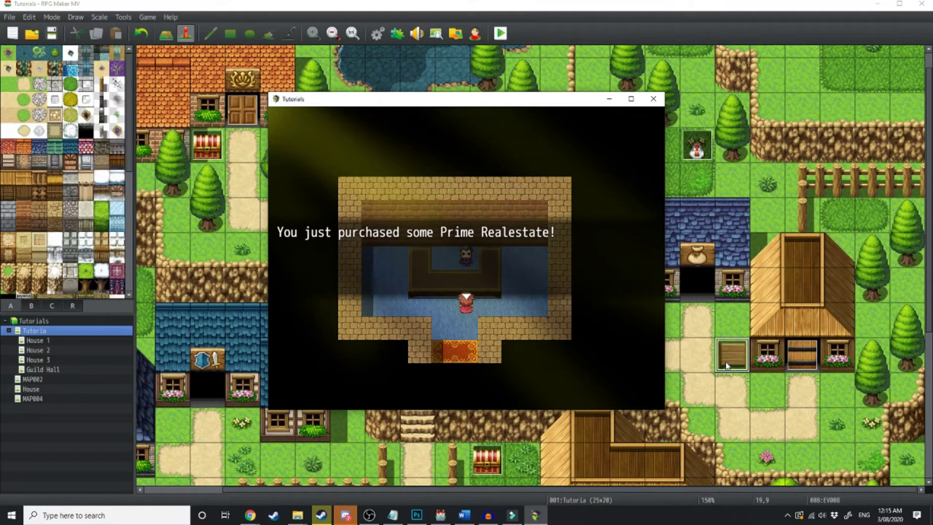
pyautogui.press('Return')
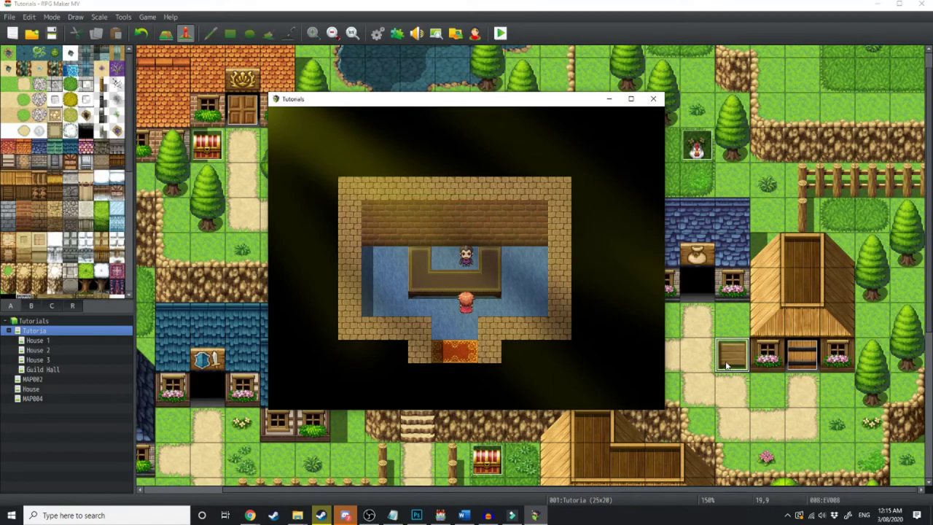
pyautogui.press('Left')
pyautogui.press('Right')
# - Check the gold in the game menu, then walk out of the guild hall and east through town
pyautogui.press('Escape')
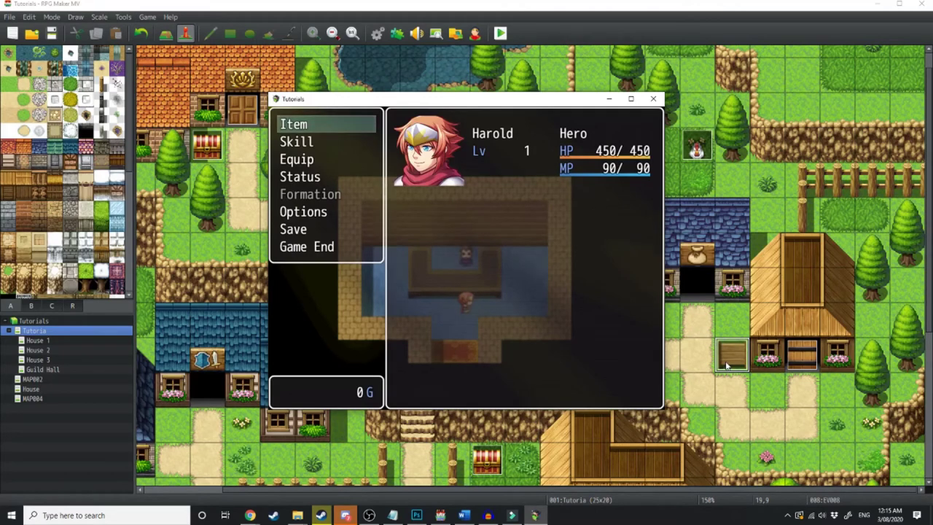
pyautogui.press('Escape')
pyautogui.press('Down')
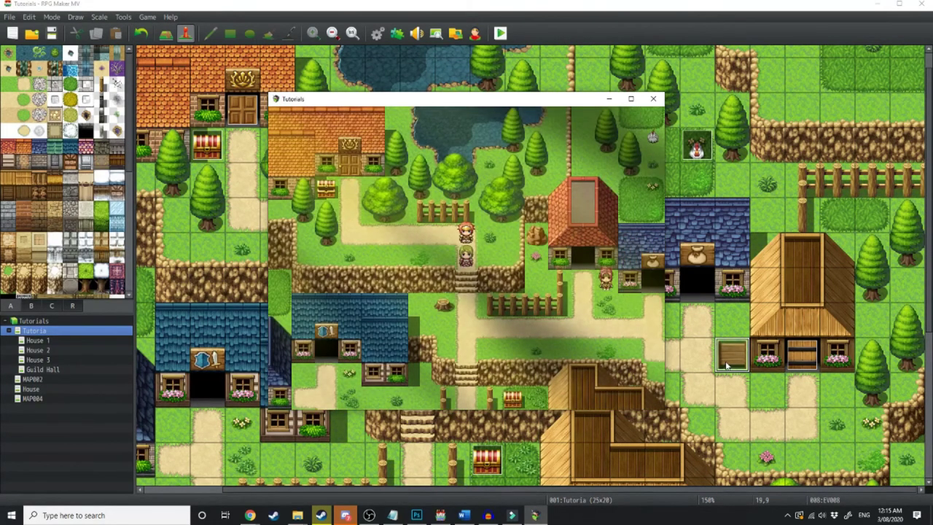
pyautogui.press('Down')
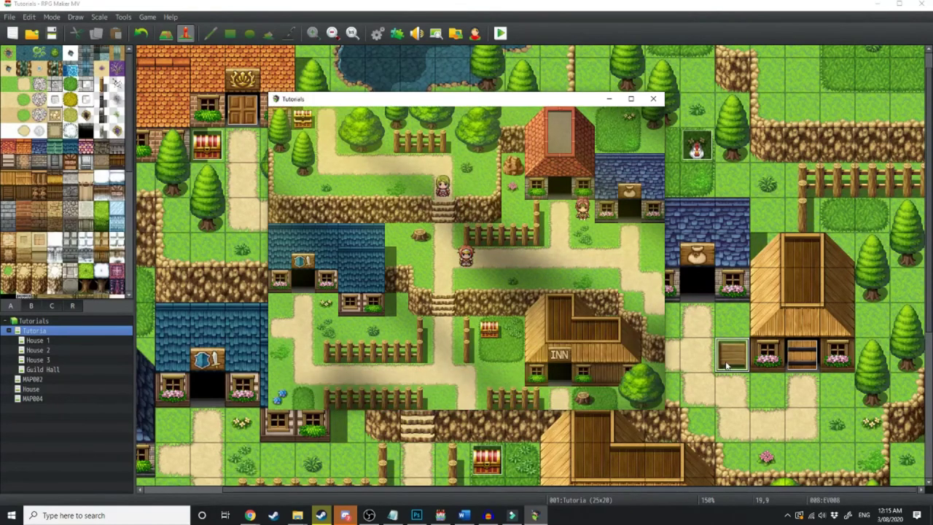
pyautogui.press('Right')
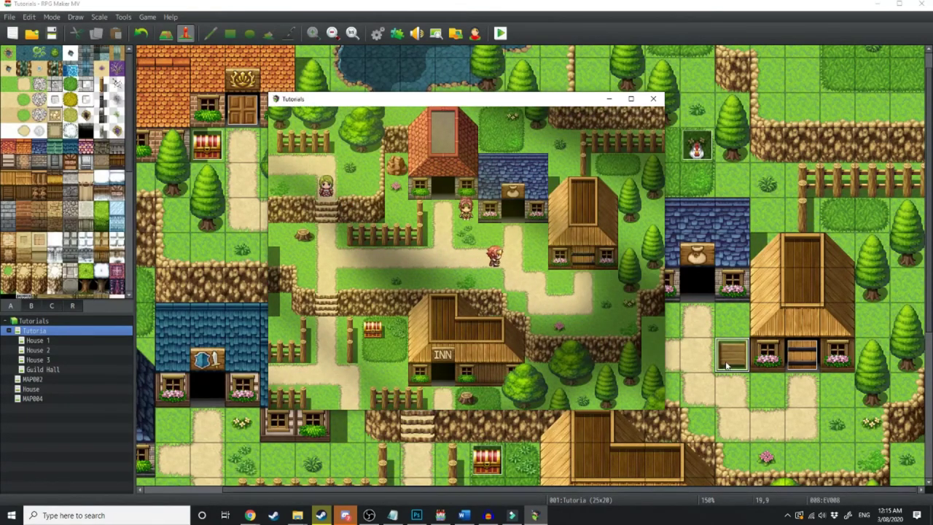
pyautogui.press('Up')
pyautogui.press('Right')
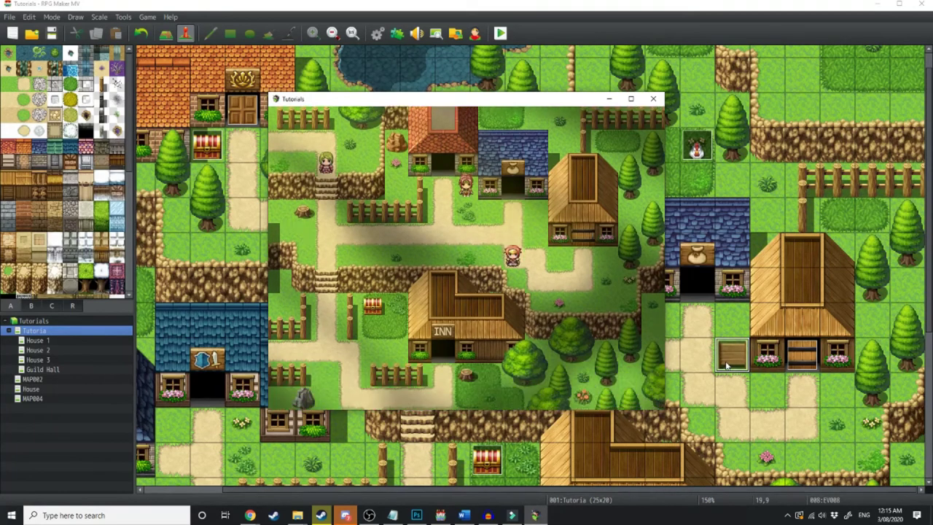
# - Step through the purchased house's door, walk around the interior, and end the playtest
pyautogui.press('Down')
pyautogui.press('Right')
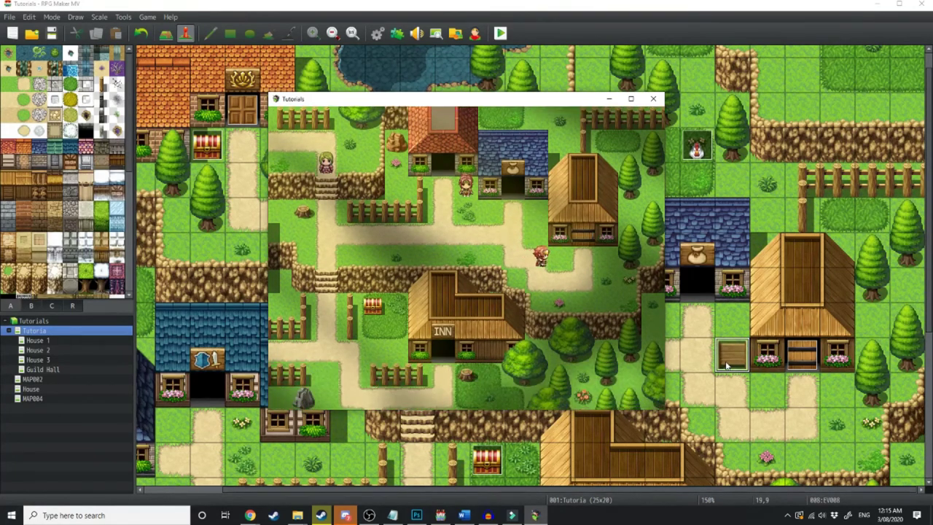
pyautogui.press('Up')
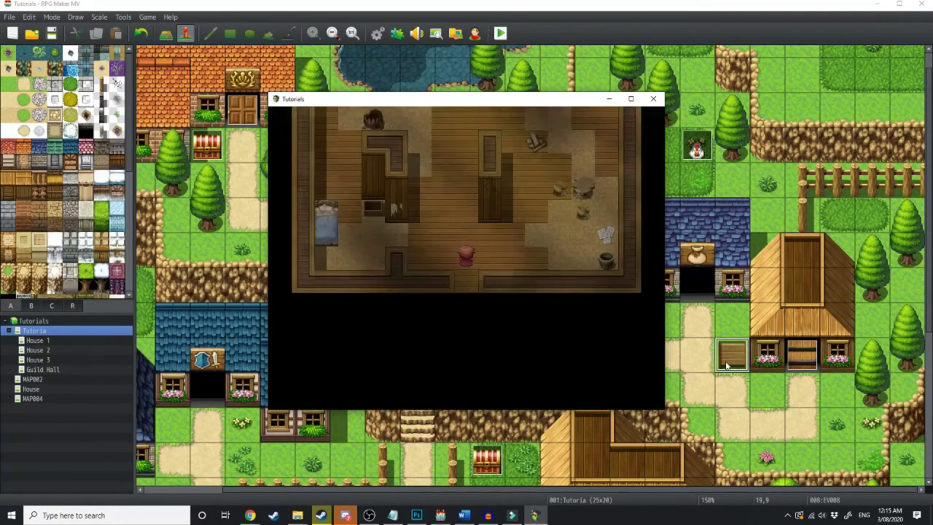
pyautogui.press('Up')
pyautogui.press('Left')
pyautogui.press('Right')
pyautogui.press('Down')
pyautogui.press('Down')
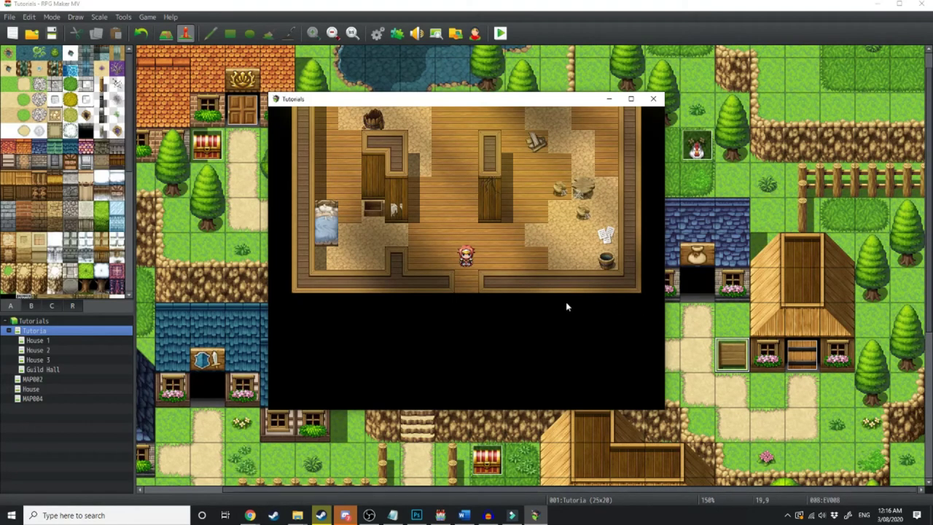
pyautogui.hotkey('alt', 'F4')
pyautogui.scroll(-3, 393, 183)
# - On Tim's page 2, follow the 5000 G upgrade offer with a Yes/No choice, replying 'Whatever!' to No
pyautogui.moveTo(417, 162); pyautogui.dragTo(451, 162)
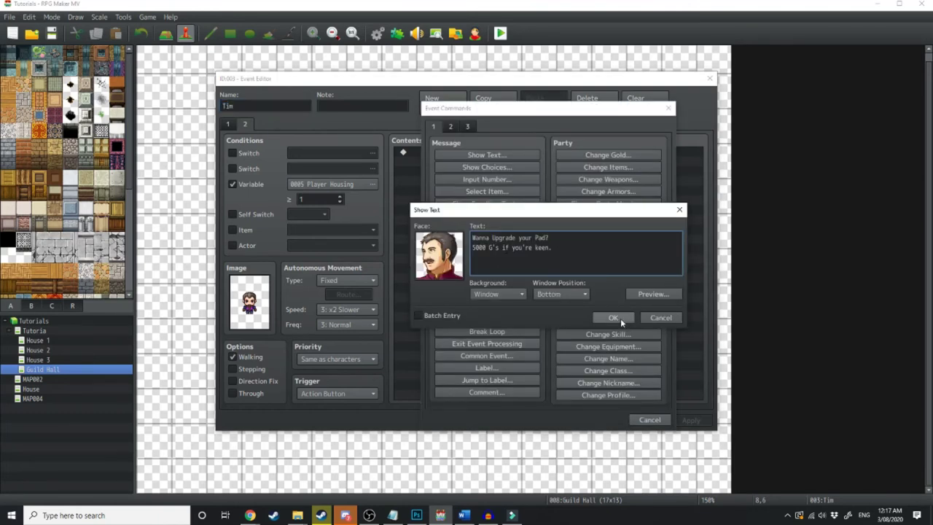
pyautogui.click(619, 317)
pyautogui.doubleClick(473, 179)
pyautogui.click(474, 167)
pyautogui.click(568, 327)
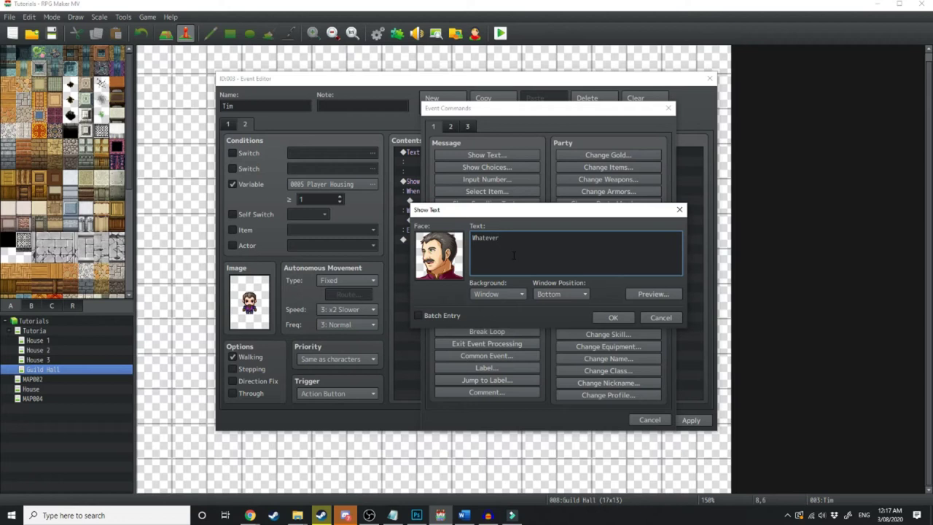
pyautogui.click(613, 317)
pyautogui.click(410, 191)
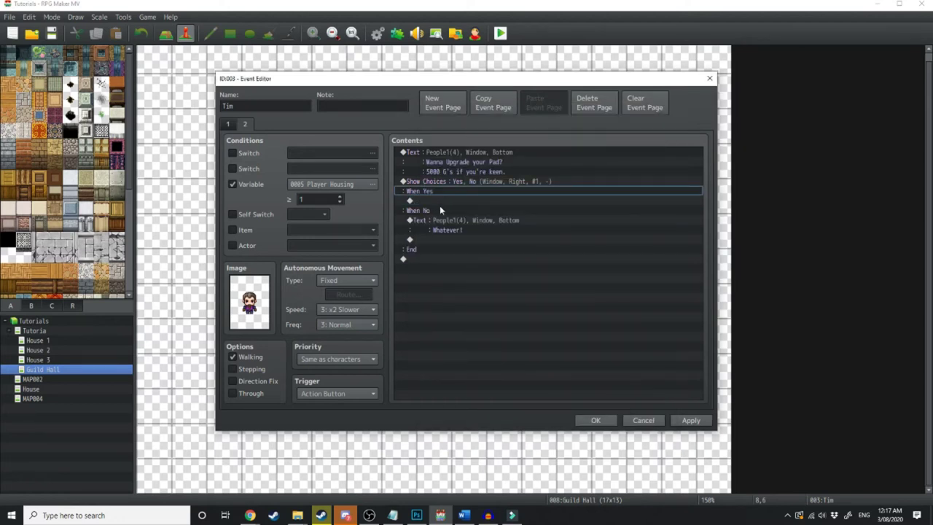
# - Under When Yes, branch on Windows Closed = 3 with an Else, saying 'Sorry bud! No more upgrades we can do!'
pyautogui.click(439, 201)
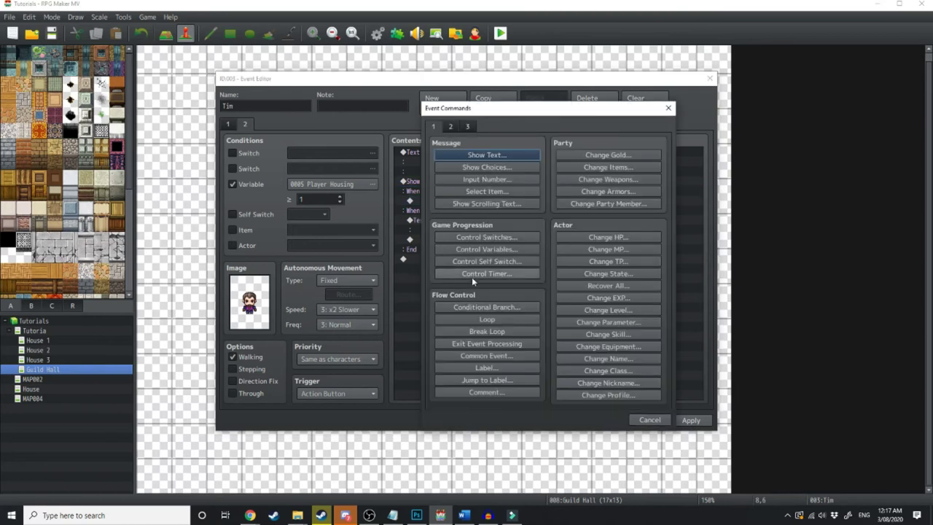
pyautogui.click(486, 307)
pyautogui.click(445, 225)
pyautogui.click(618, 226)
pyautogui.click(618, 227)
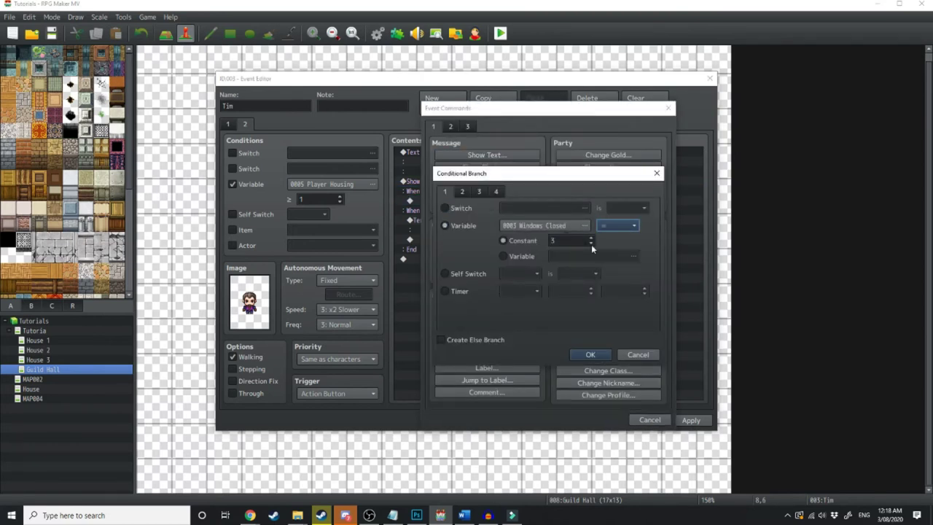
pyautogui.click(442, 340)
pyautogui.click(591, 355)
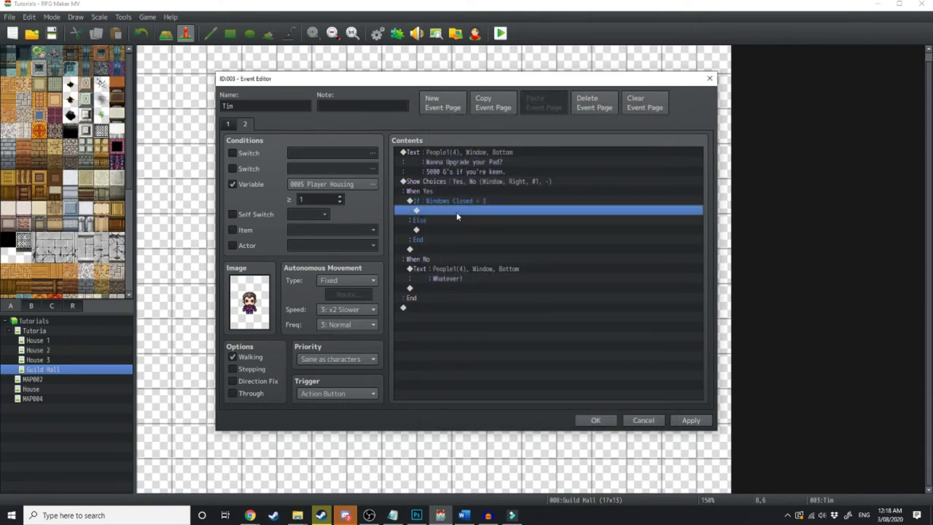
pyautogui.doubleClick(457, 212)
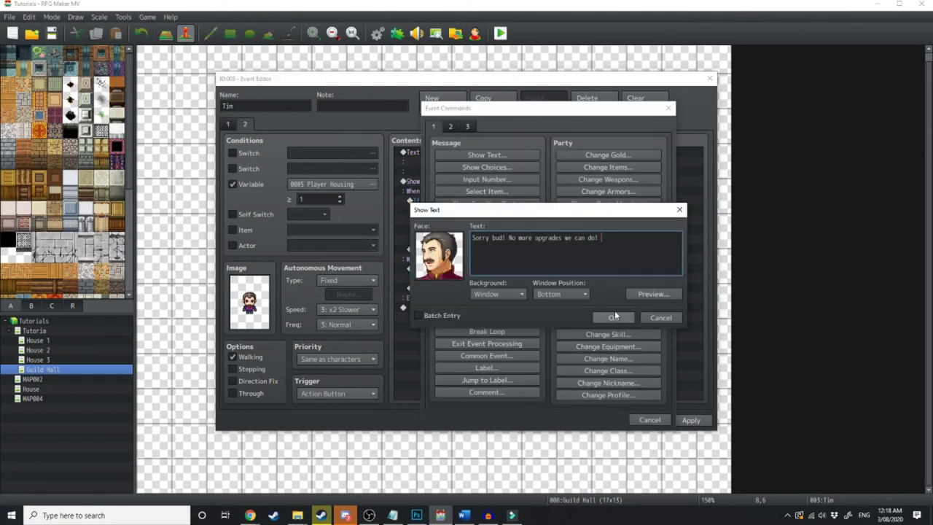
pyautogui.click(614, 317)
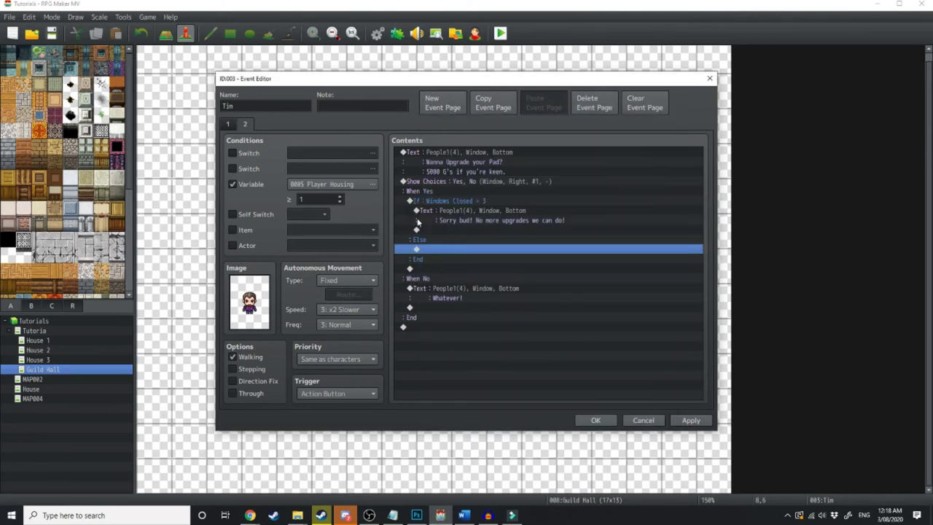
# - Copy the Change Gold, Control Variables and purchase message commands from page 1 into page 2's Else
pyautogui.click(420, 243)
pyautogui.click(430, 251)
pyautogui.click(224, 125)
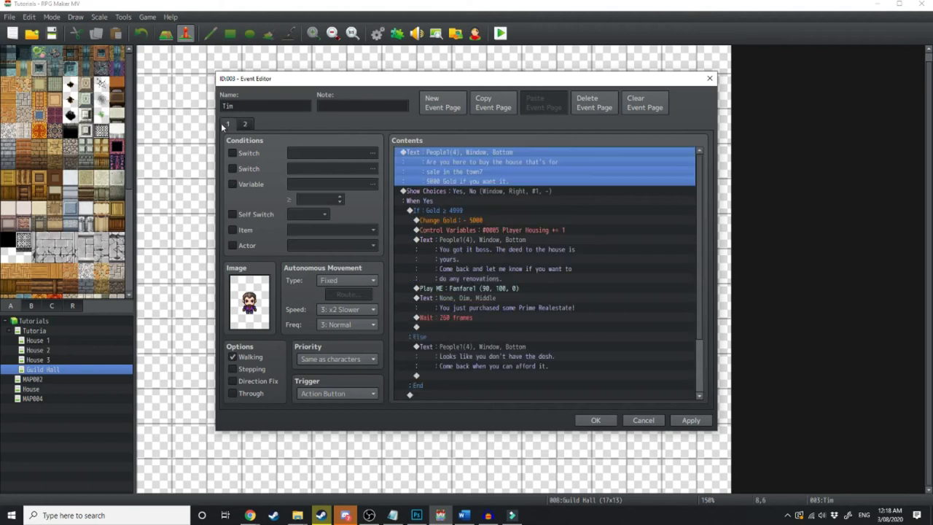
pyautogui.click(449, 220)
pyautogui.click(245, 123)
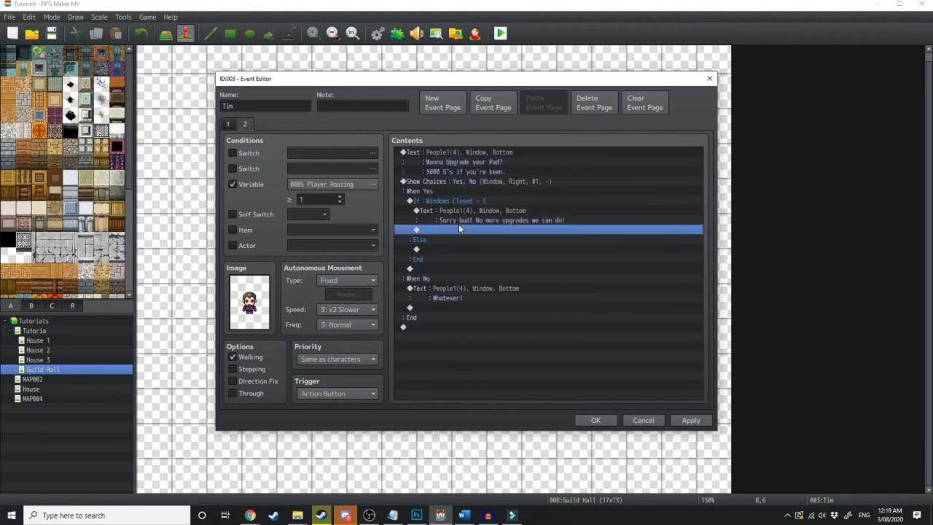
pyautogui.click(448, 249)
pyautogui.hotkey('ctrl', 'v')
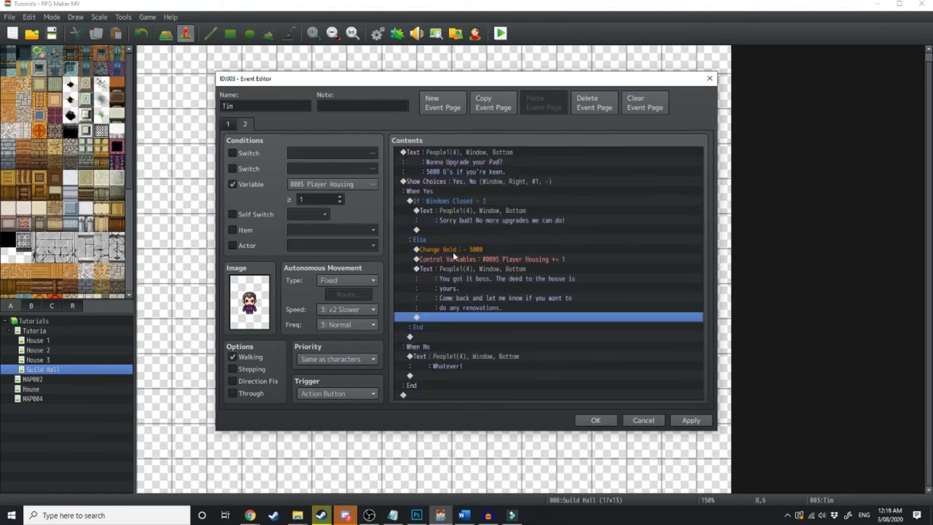
# - Reword the pasted message to 'Nice choice! Keep the money coming in!' and reselect the three commands
pyautogui.click(453, 250)
pyautogui.click(487, 260)
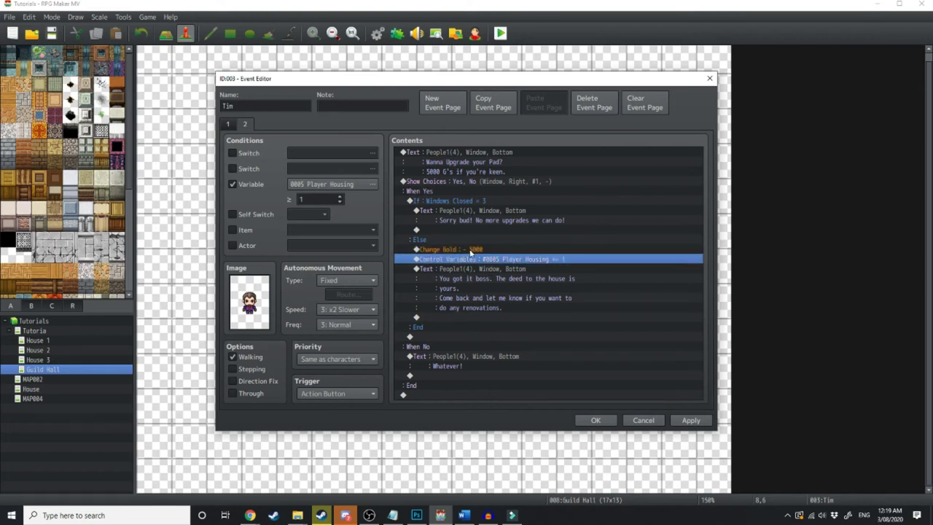
pyautogui.rightClick(507, 288)
pyautogui.click(533, 309)
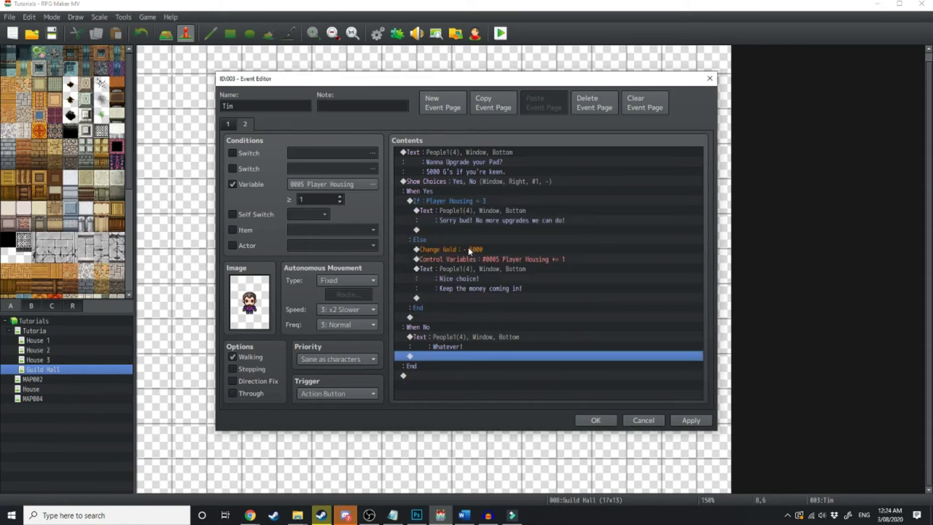
pyautogui.click(468, 250)
pyautogui.keyDown('shift'); pyautogui.click(476, 270); pyautogui.keyUp('shift')
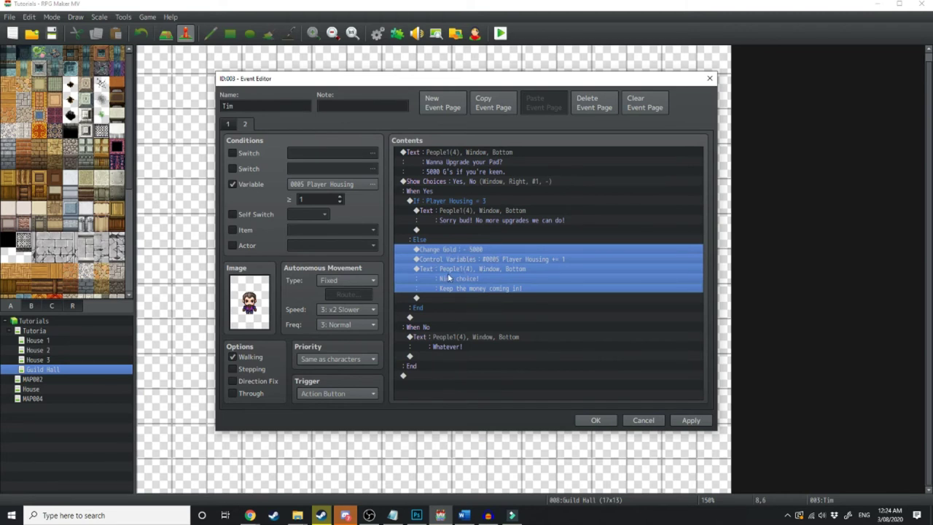
# - Wrap the purchase commands inside an If Gold ≥ 4999 / Else check under the Else line
pyautogui.press('Delete')
pyautogui.rightClick(442, 249)
pyautogui.click(481, 271)
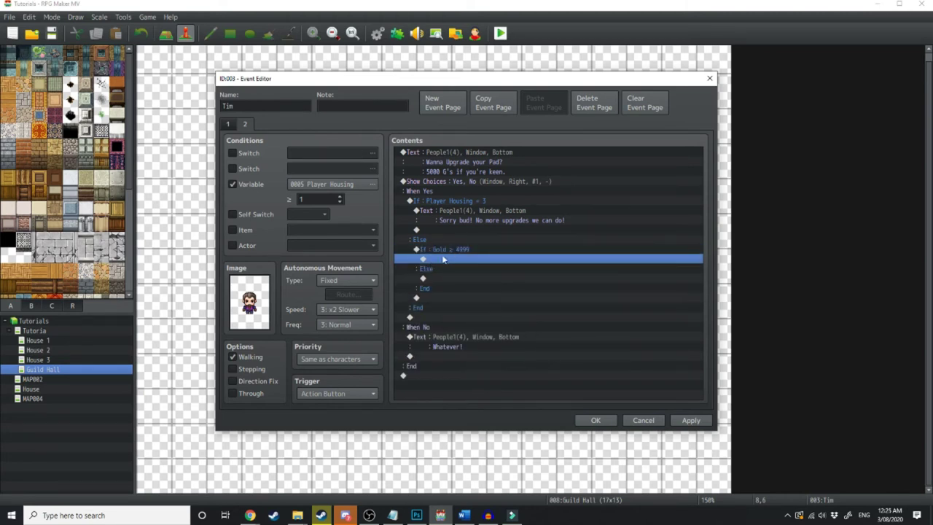
pyautogui.hotkey('ctrl', 'v')
pyautogui.scroll(-1, 479, 290)
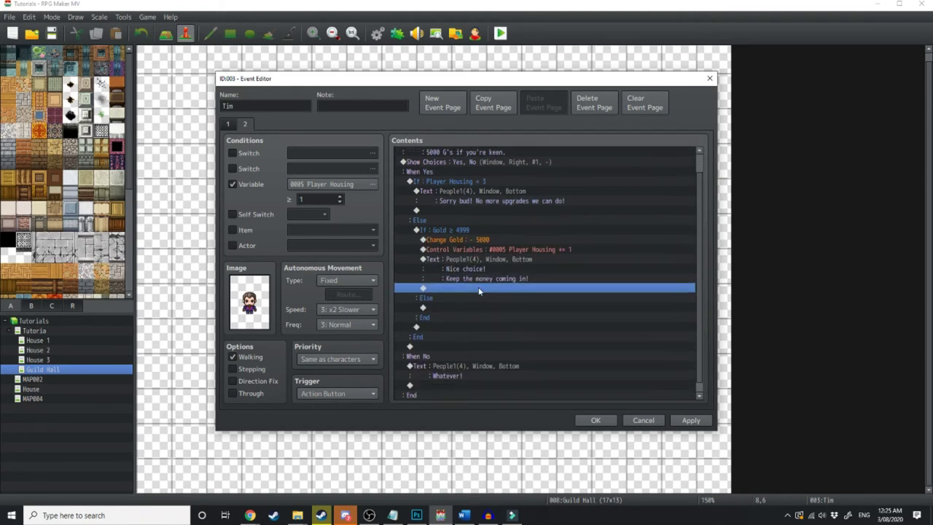
# - Add 'You can't afford it bucko!' under the inner Else and apply the changes
pyautogui.doubleClick(463, 307)
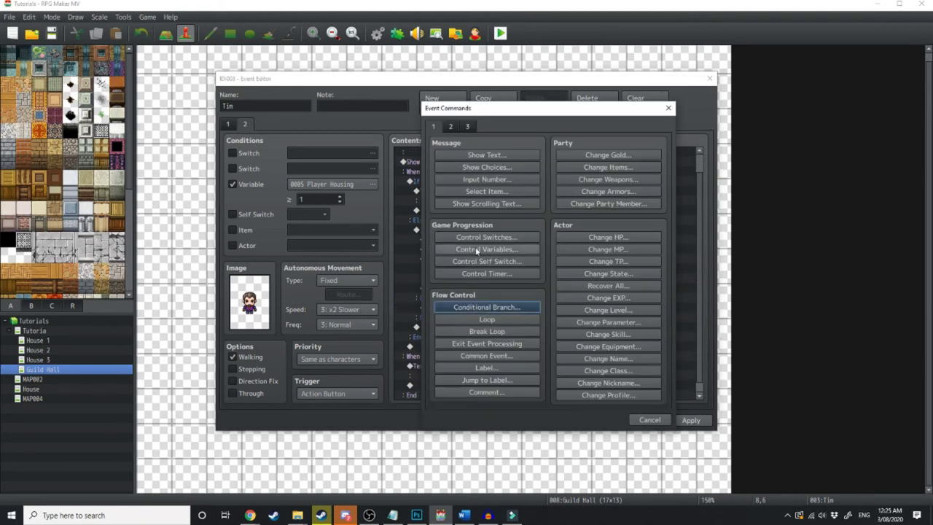
pyautogui.click(467, 155)
pyautogui.write("You can't afford it bucko!")
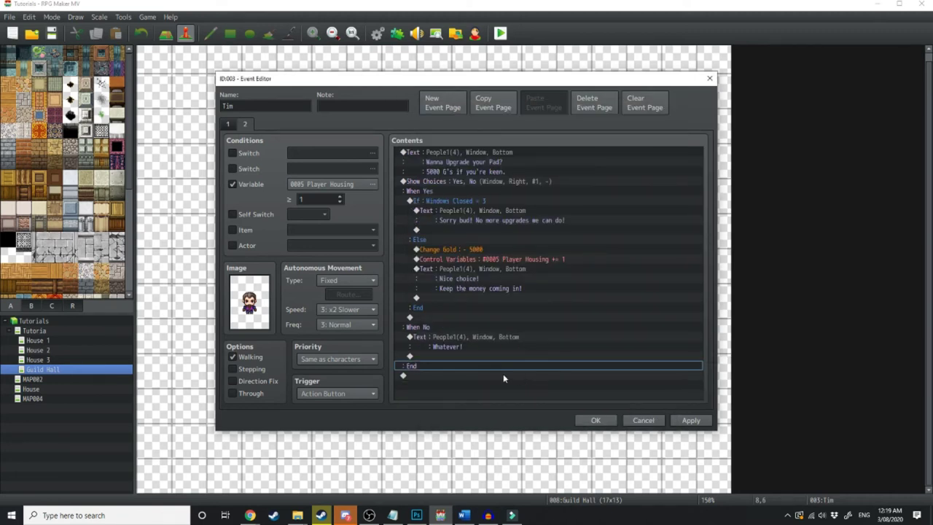
pyautogui.click(689, 420)
# - Close Tim's event and look over the Tutoria house door event and the Guild Hall map
pyautogui.click(595, 420)
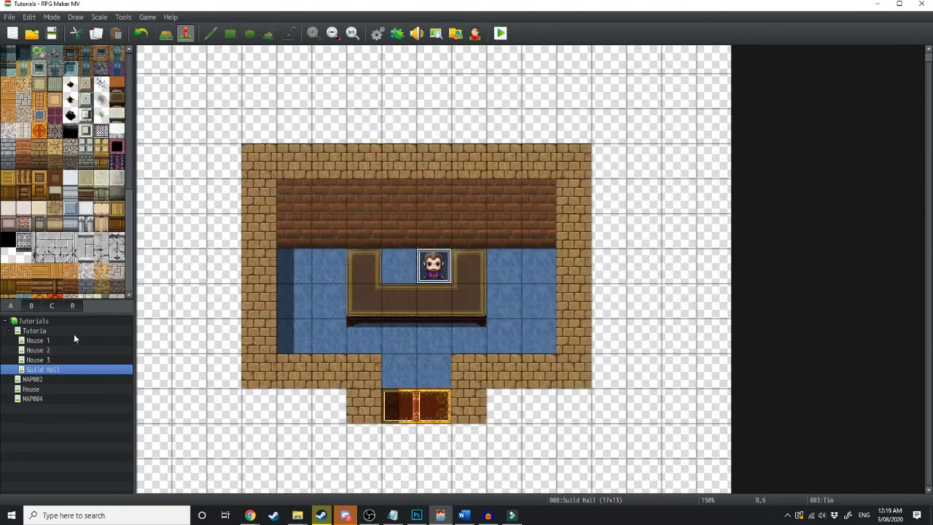
pyautogui.click(64, 333)
pyautogui.click(793, 272)
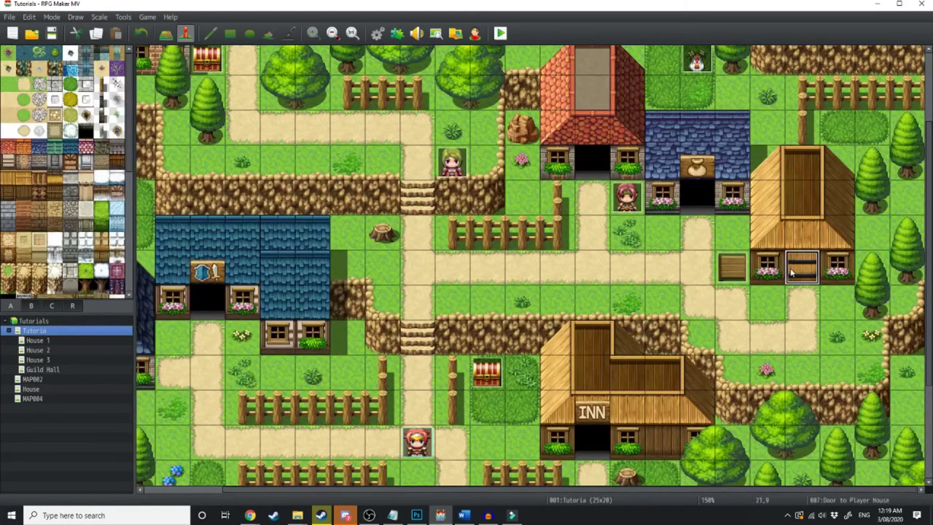
pyautogui.click(48, 370)
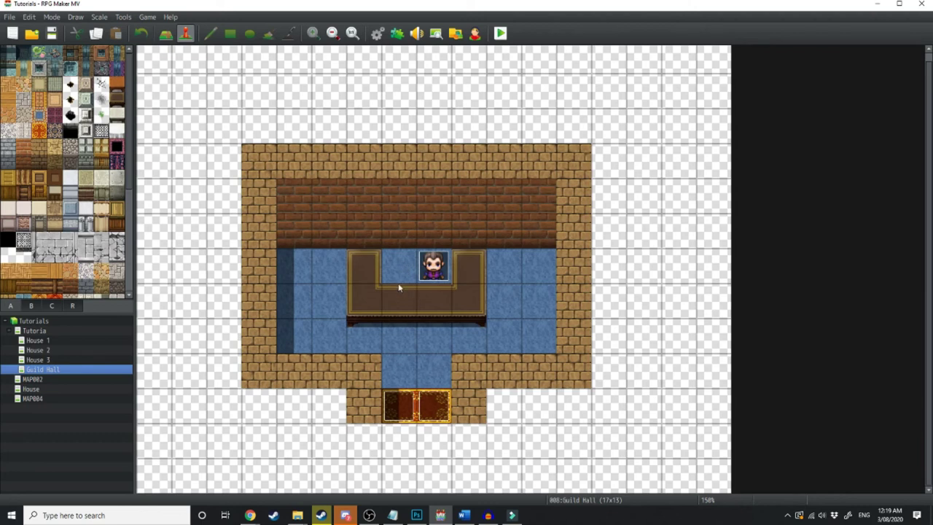
pyautogui.press('Left')
pyautogui.scroll(-1, 545, 286)
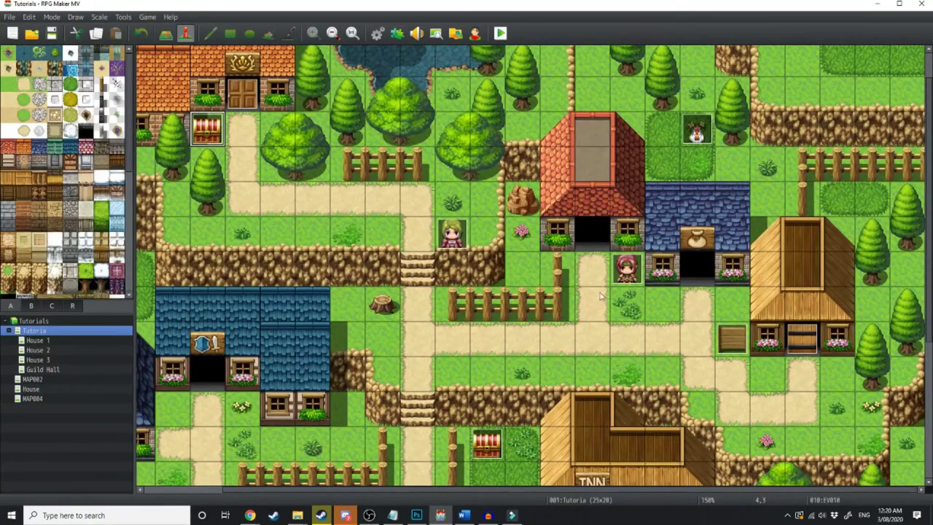
# - Paste two treasure chest events onto empty Tutoria tiles and launch a playtest
pyautogui.click(662, 303)
pyautogui.hotkey('ctrl', 'v')
pyautogui.click(837, 374)
pyautogui.hotkey('ctrl', 'v')
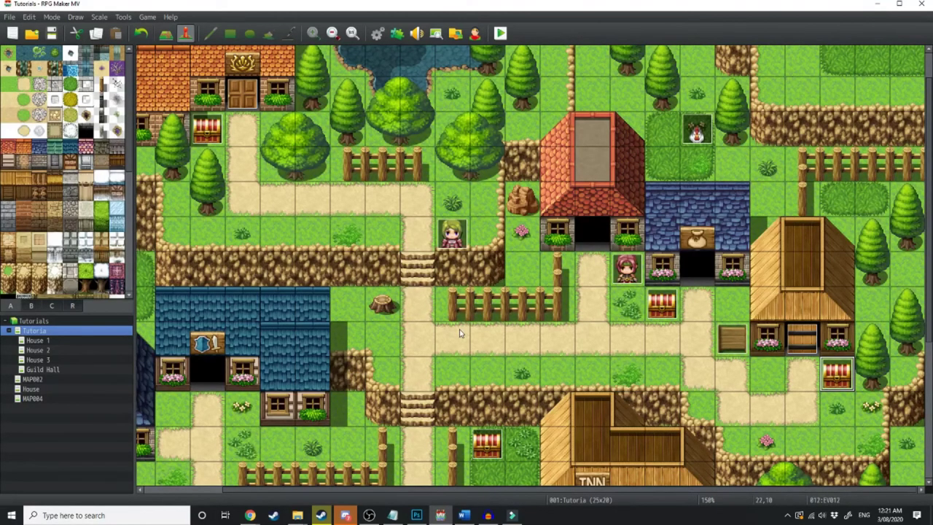
pyautogui.press('Up')
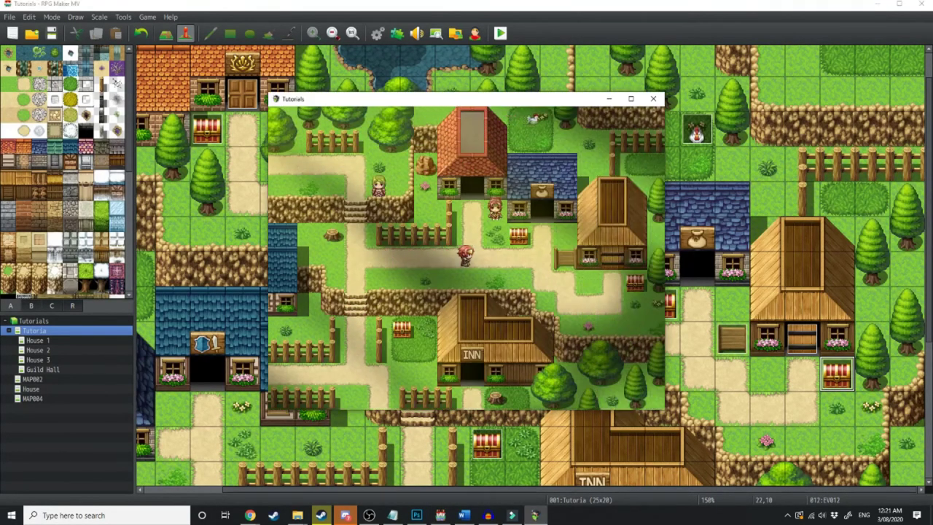
# - Open the two new treasure chests and collect their gold
pyautogui.press('Up')
pyautogui.press('Right')
pyautogui.press('Return')
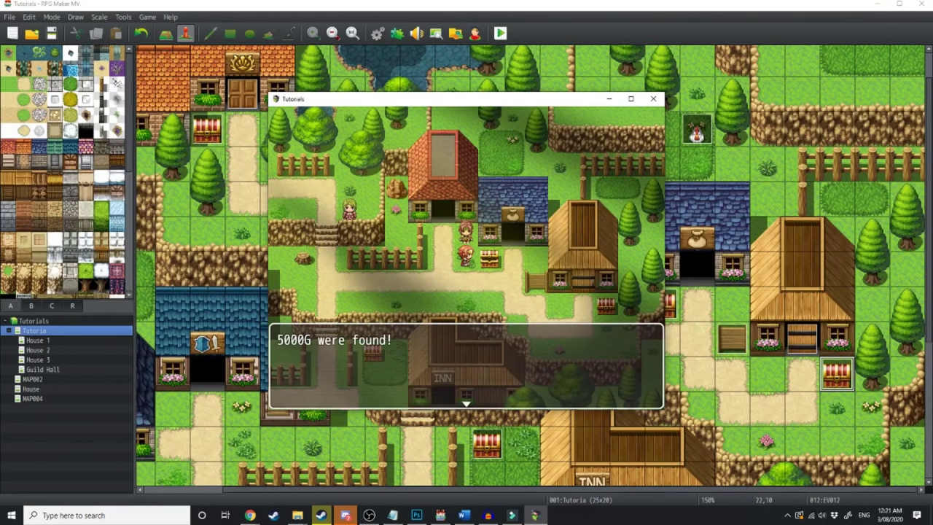
pyautogui.press('Return')
pyautogui.press('Down')
pyautogui.press('Down')
pyautogui.press('Right')
pyautogui.press('Right')
pyautogui.press('Right')
pyautogui.press('Right')
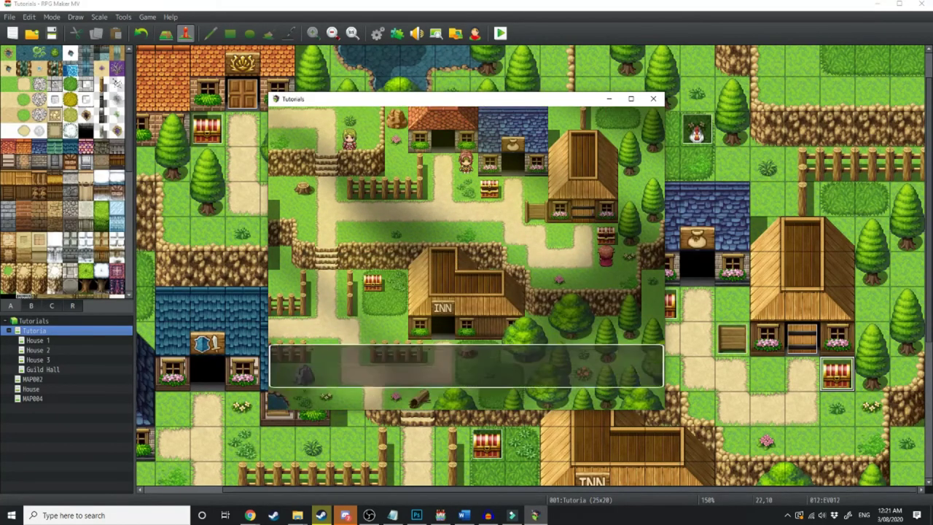
pyautogui.press('Return')
# - Try the locked house door twice and read the for-sale sign
pyautogui.press('Left')
pyautogui.press('Up')
pyautogui.press('Return')
pyautogui.press('Return')
pyautogui.press('Down')
pyautogui.press('Up')
pyautogui.press('Return')
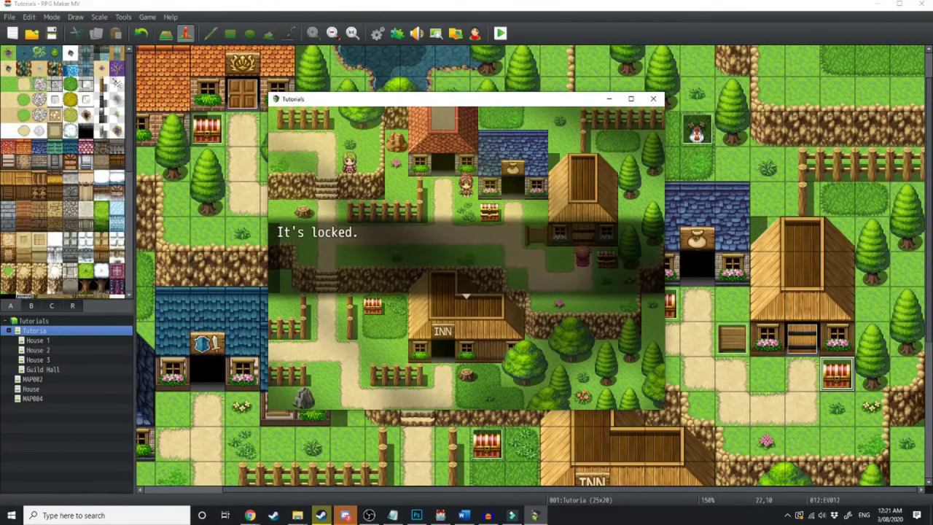
pyautogui.press('Return')
pyautogui.press('Left')
pyautogui.press('Left')
pyautogui.press('Return')
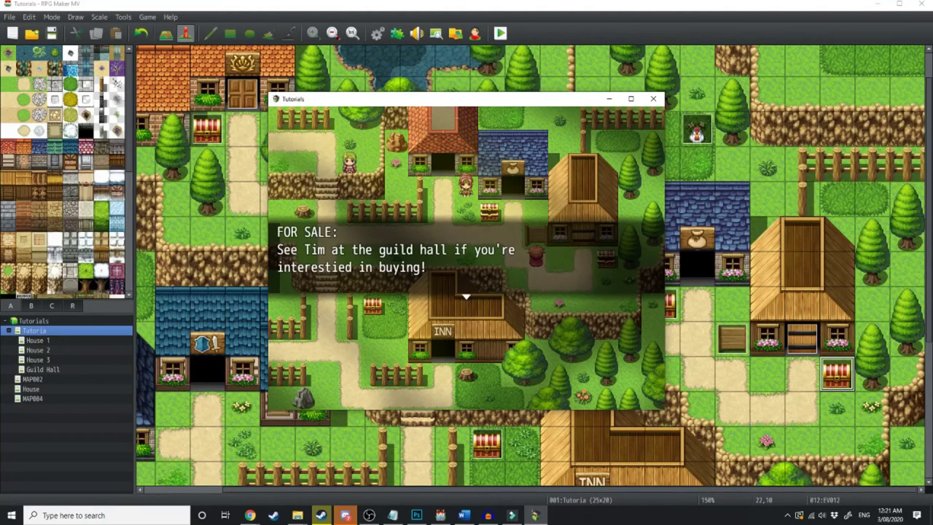
pyautogui.press('Return')
# - Walk up to the shop, open the chest beside it, and enter the shop
pyautogui.press('Left')
pyautogui.press('Up')
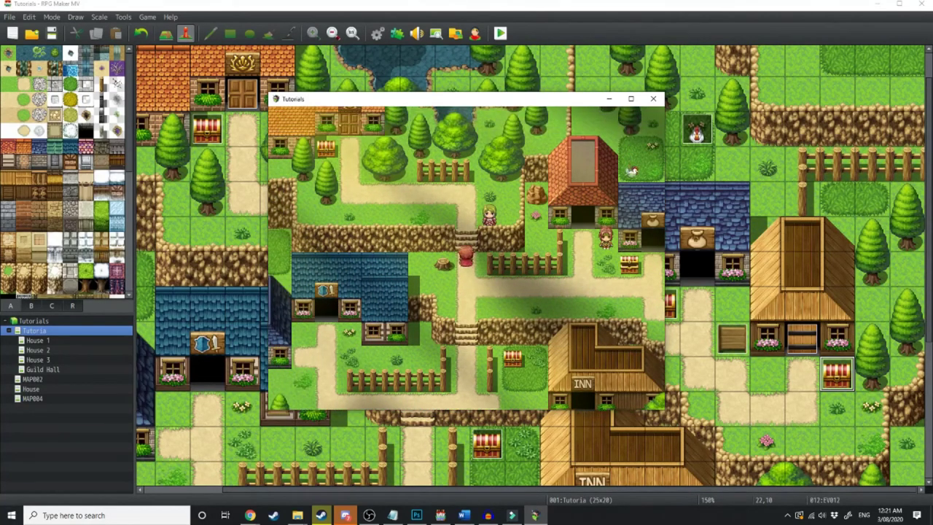
pyautogui.press('Up')
pyautogui.press('Left')
pyautogui.press('Left')
pyautogui.press('Up')
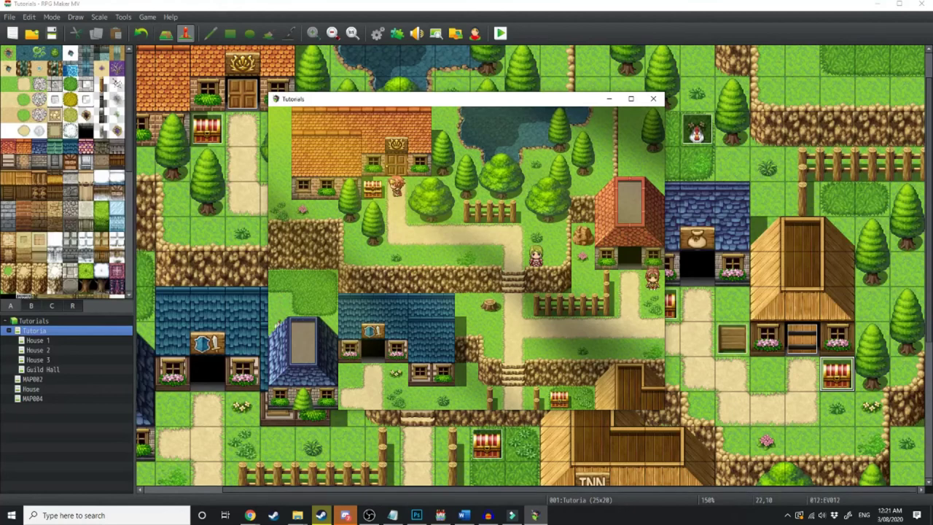
pyautogui.press('Return')
pyautogui.press('Return')
pyautogui.press('Up')
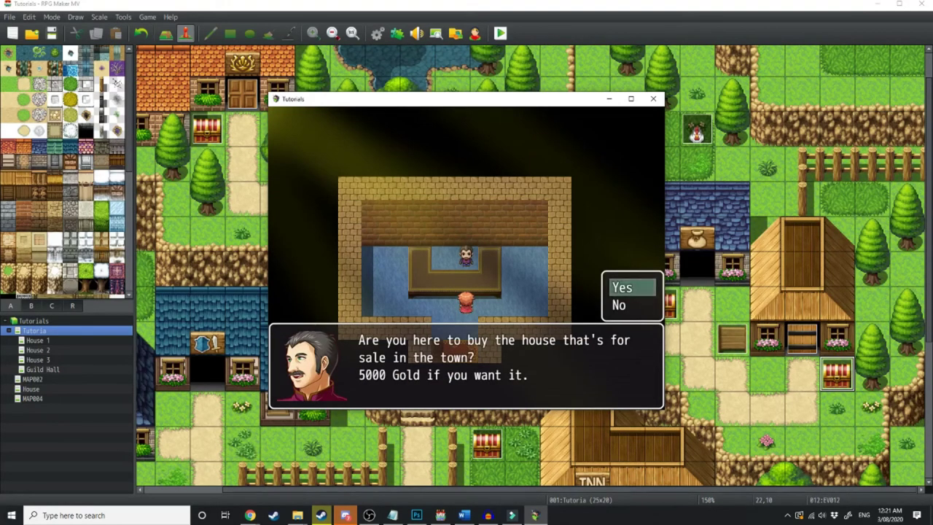
# - Buy the house from Tim for 5000 Gold, read the deed messages, and head for the exit
pyautogui.press('Return')
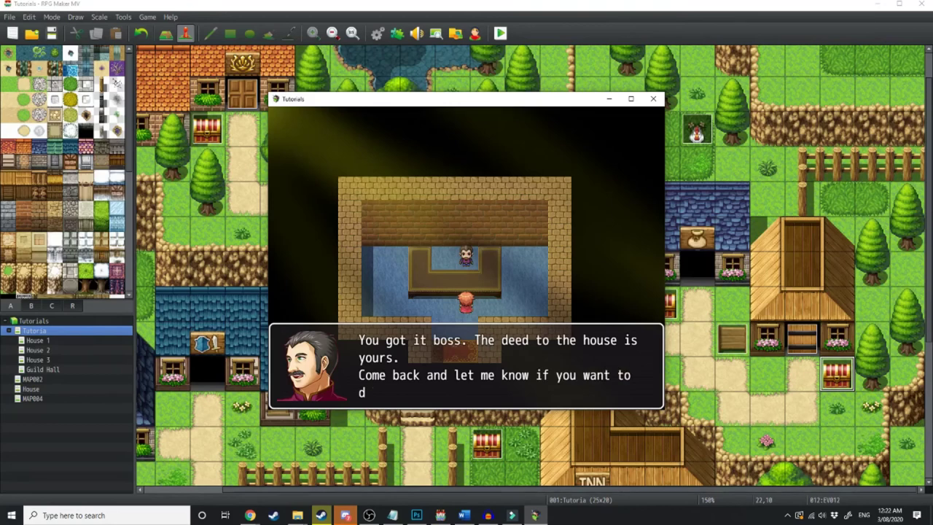
pyautogui.press('Return')
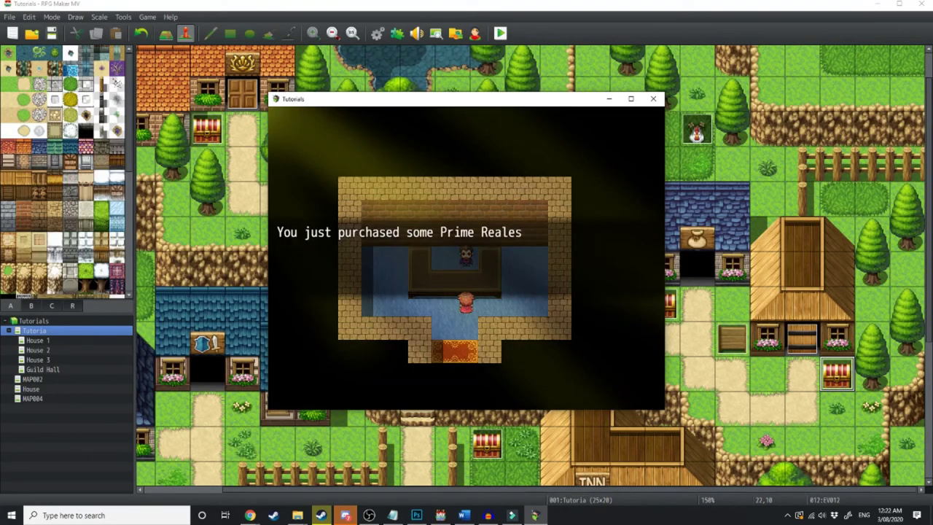
pyautogui.press('Return')
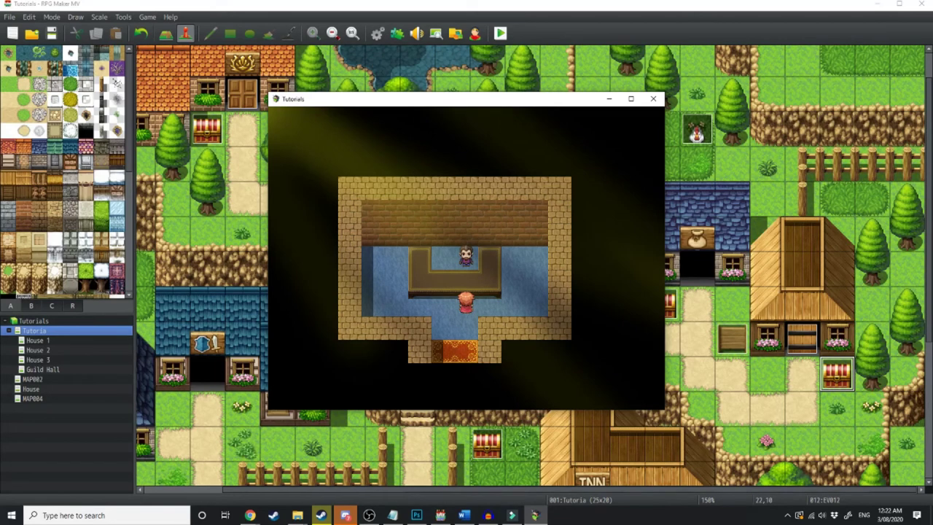
pyautogui.press('Left')
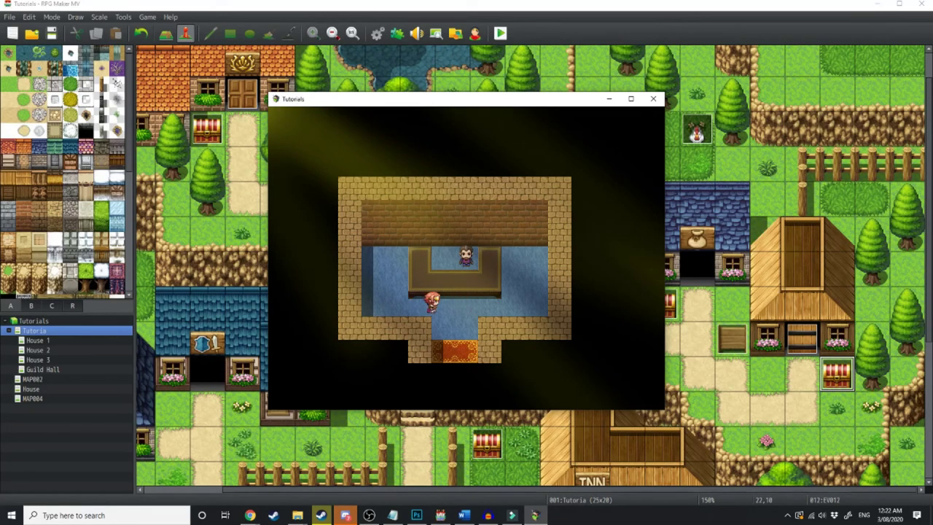
pyautogui.press('Right')
pyautogui.press('Down')
pyautogui.press('Left')
pyautogui.press('Right')
pyautogui.press('Left')
# - Leave the shop and walk across town into the purchased house
pyautogui.press('Up')
pyautogui.press('Down')
pyautogui.press('Right')
pyautogui.press('Down')
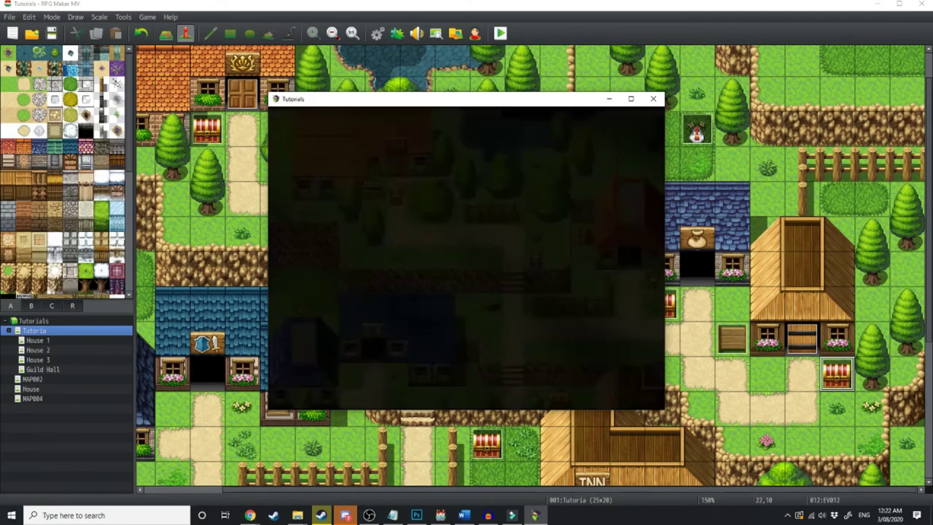
pyautogui.press('Right')
pyautogui.press('Down')
pyautogui.press('Down')
pyautogui.press('Right')
pyautogui.press('Down')
pyautogui.press('Right')
pyautogui.press('Up')
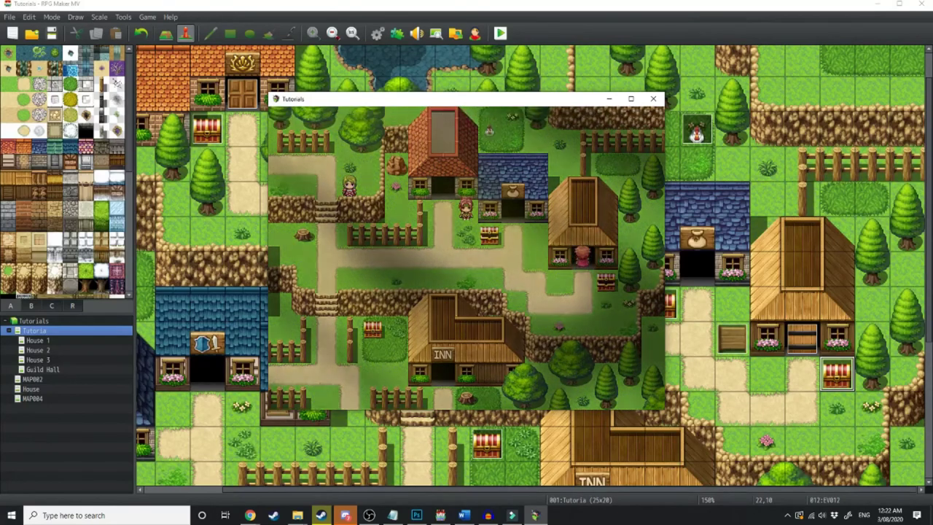
# - Explore the house's basic interior, confirm 10000 G in the game menu, and step out
pyautogui.press('Up')
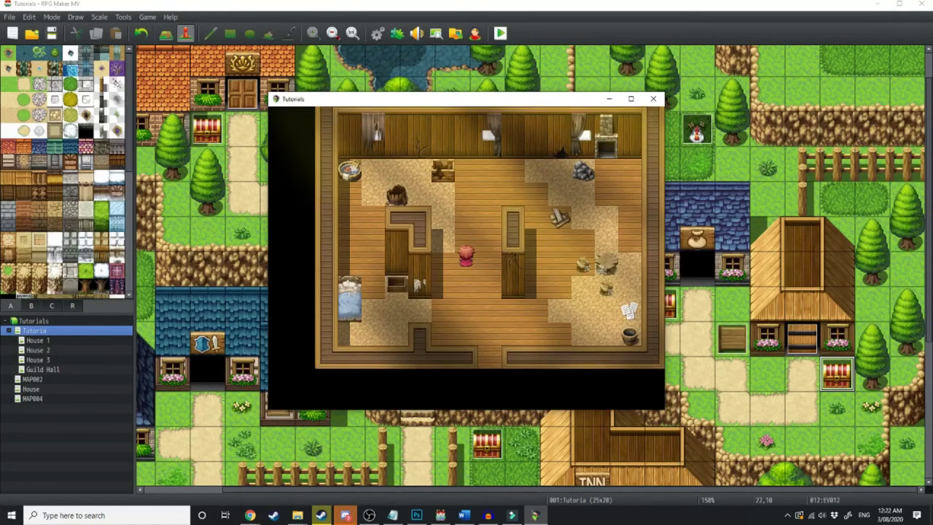
pyautogui.press('Left')
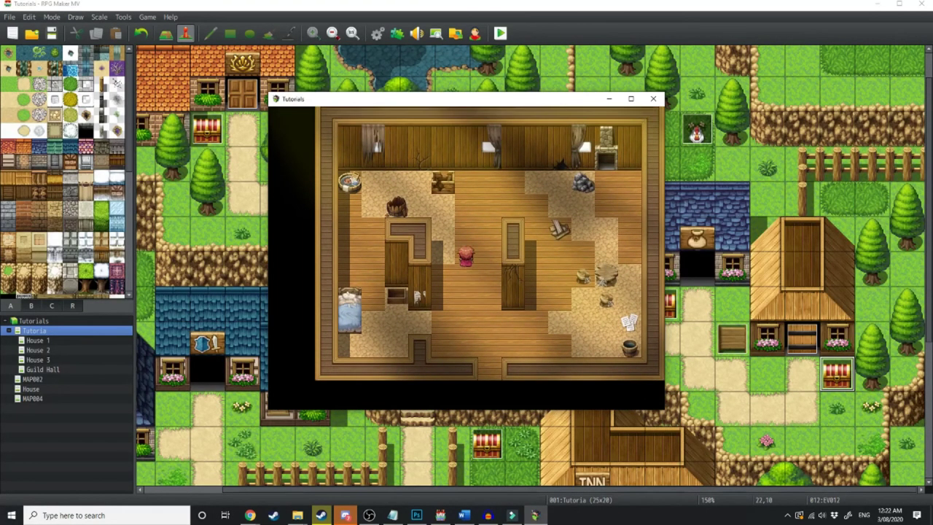
pyautogui.press('Up')
pyautogui.press('Escape')
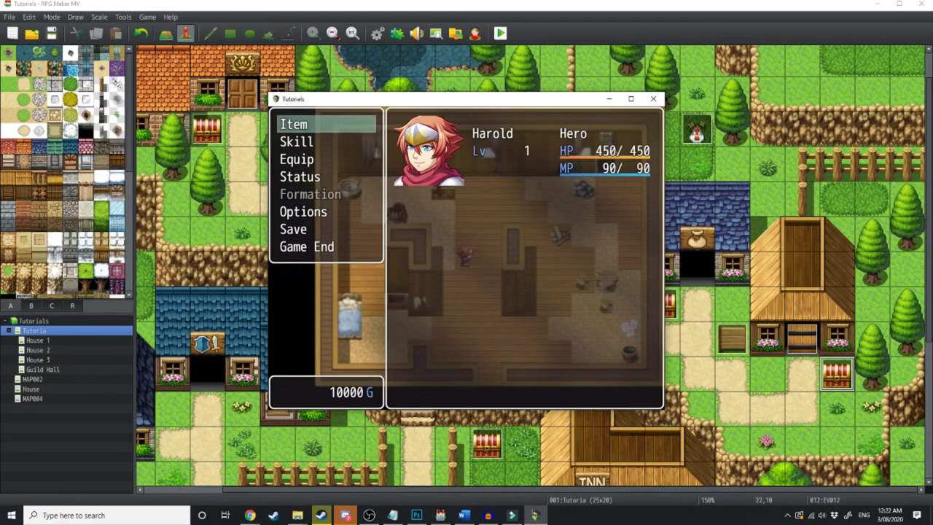
pyautogui.press('Escape')
pyautogui.press('Down')
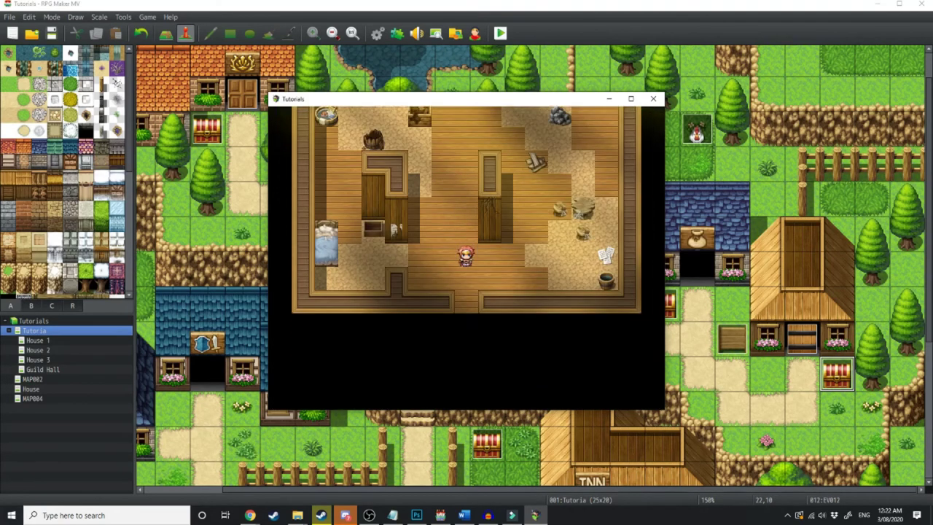
# - Walk back through town and into the shop
pyautogui.press('Up')
pyautogui.press('Left')
pyautogui.press('Left')
pyautogui.press('Up')
pyautogui.press('Left')
pyautogui.press('Up')
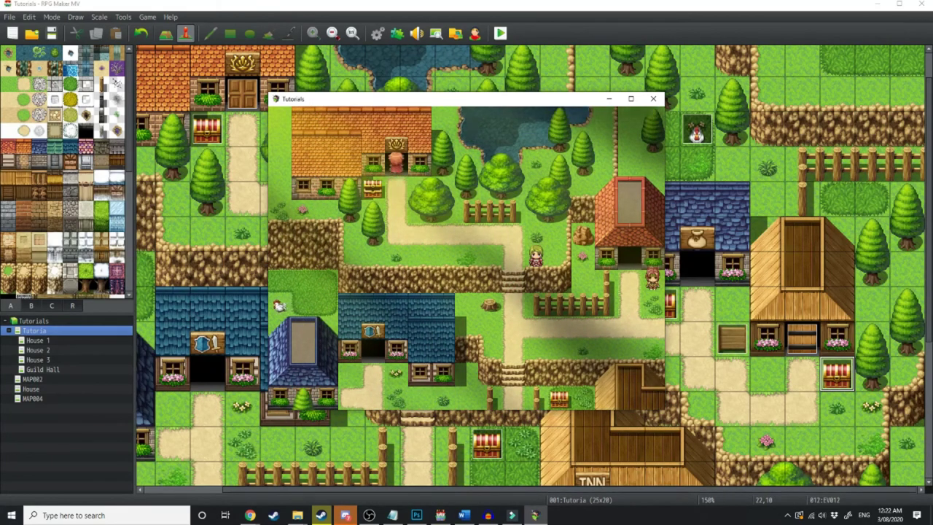
# - Buy Tim's 5000 G house upgrade and check the remaining gold in the game menu
pyautogui.press('Up')
pyautogui.press('Return')
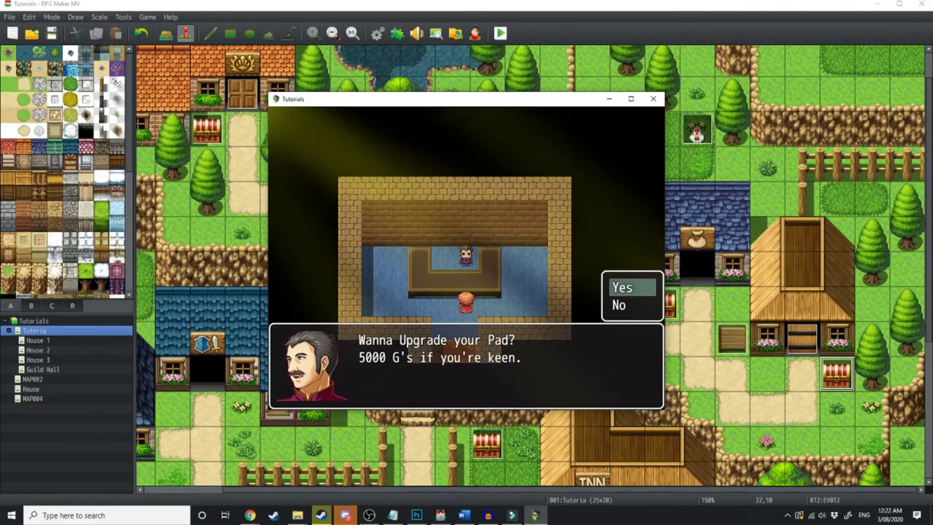
pyautogui.press('Return')
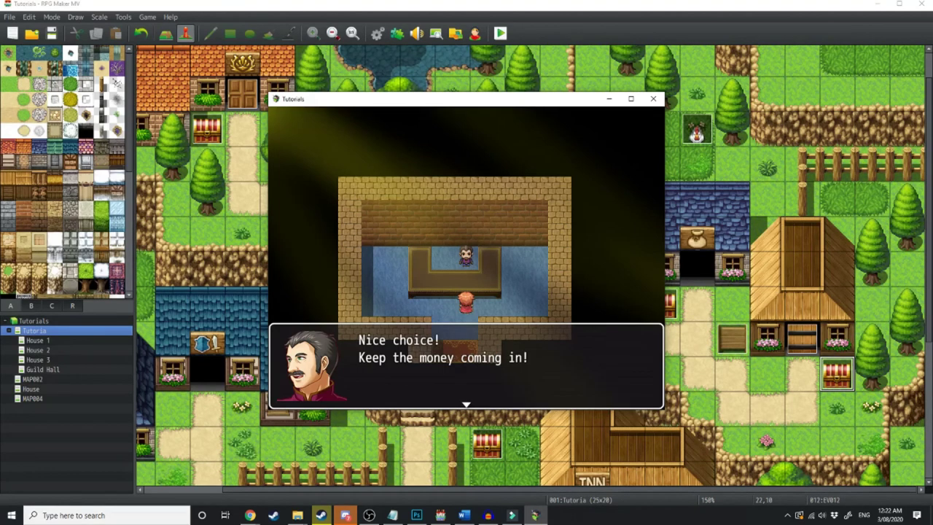
pyautogui.press('Return')
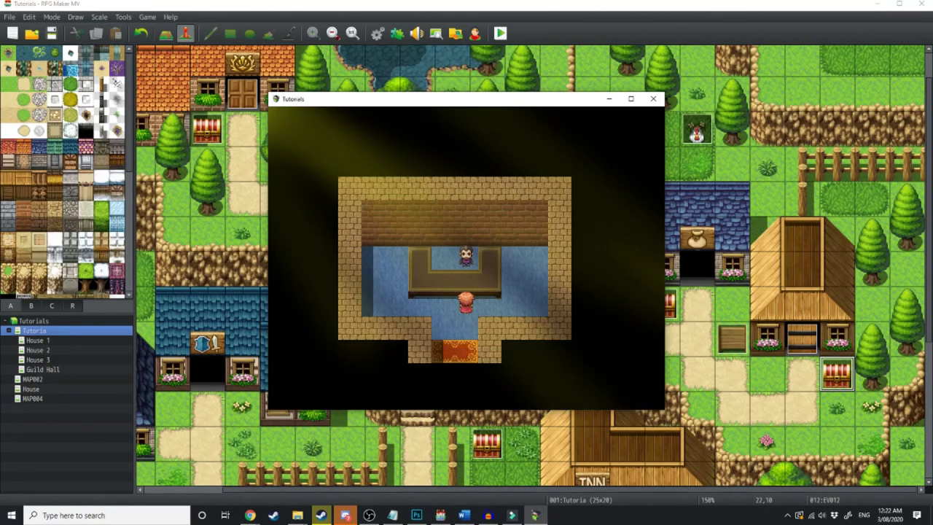
pyautogui.press('Escape')
pyautogui.press('Escape')
pyautogui.press('Down')
# - Walk from the shop to the upgraded house and go inside
pyautogui.press('Right')
pyautogui.press('Down')
pyautogui.press('Right')
pyautogui.press('Right')
pyautogui.press('Down')
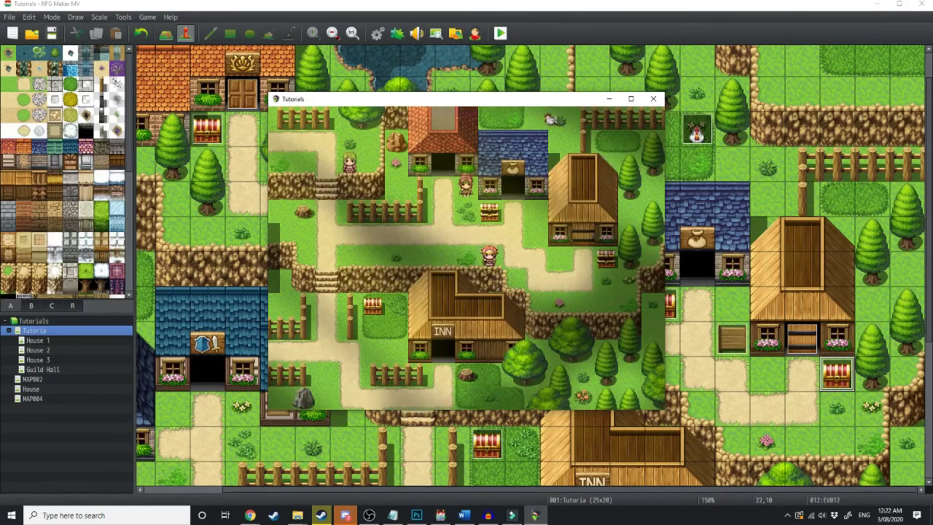
pyautogui.press('Up')
# - Explore the larger, furnished House 2 interior, including the top rooms
pyautogui.press('Up')
pyautogui.press('Right')
pyautogui.press('Down')
pyautogui.press('Up')
pyautogui.press('Left')
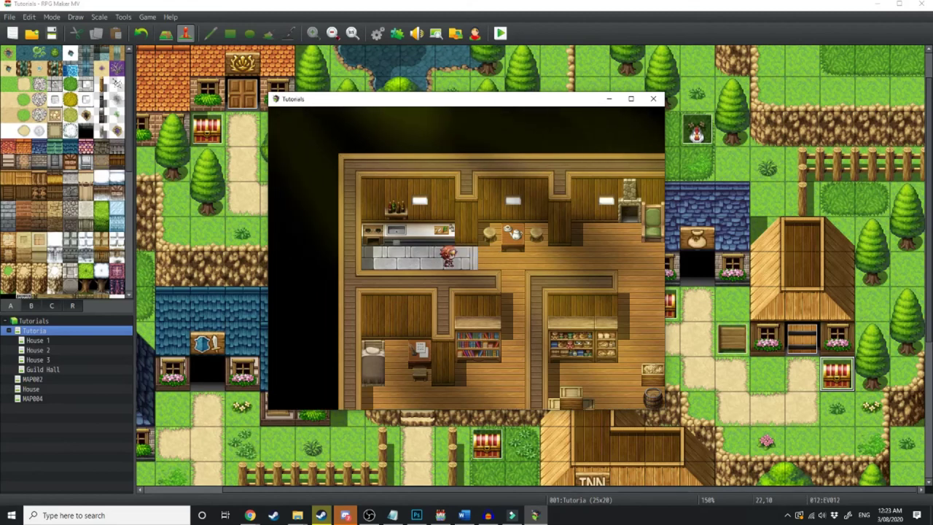
pyautogui.press('Right')
pyautogui.press('Down')
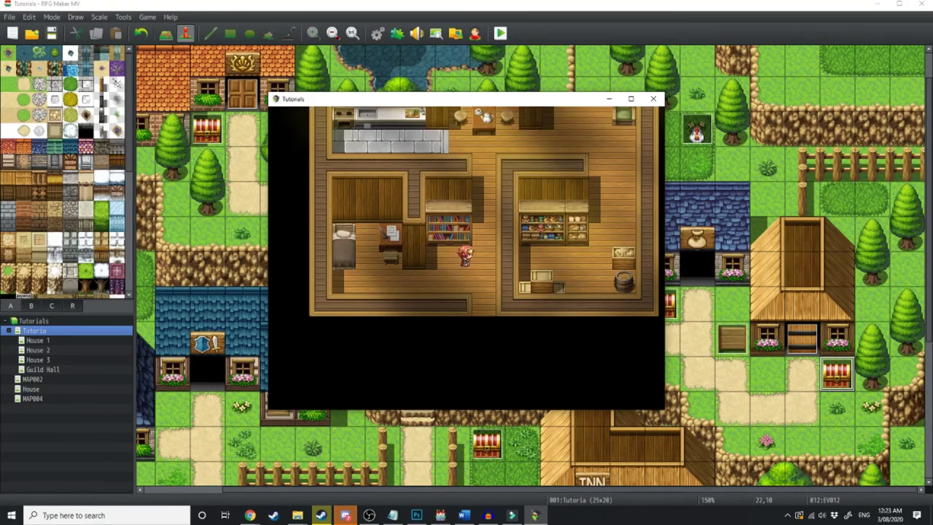
pyautogui.press('Up')
# - Leave the house and walk back to Tim's shop
pyautogui.press('Down')
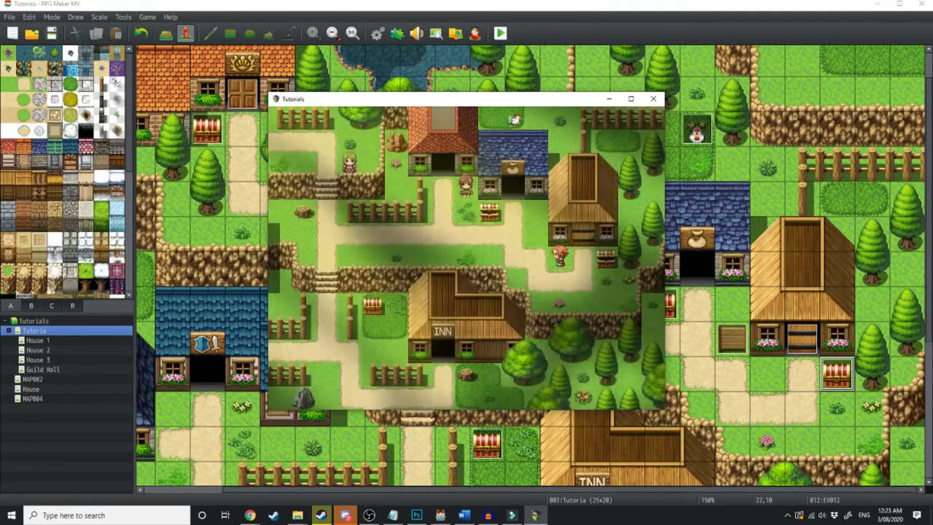
pyautogui.press('Up')
pyautogui.press('Left')
pyautogui.press('Up')
pyautogui.press('Left')
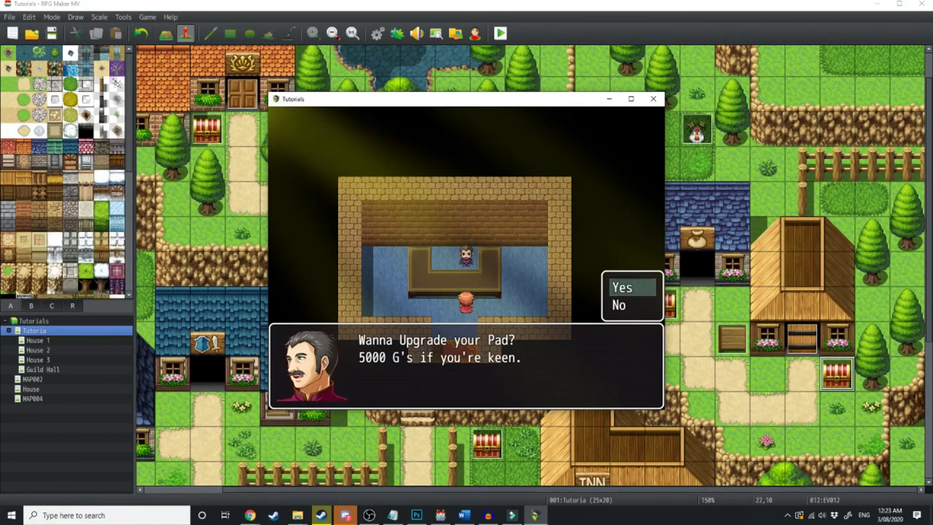
# - Accept Tim's second upgrade, try a third, get the 'No more upgrades' reply, and leave
pyautogui.press('Return')
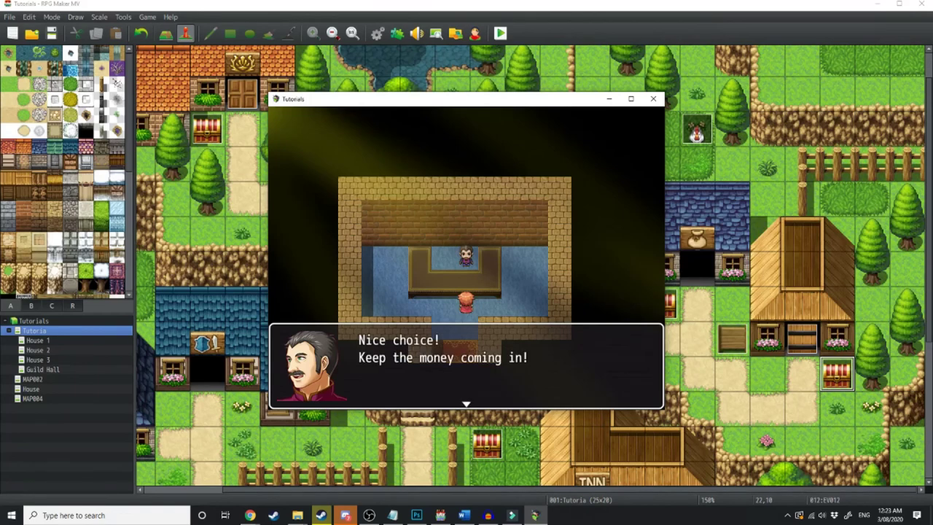
pyautogui.press('Return')
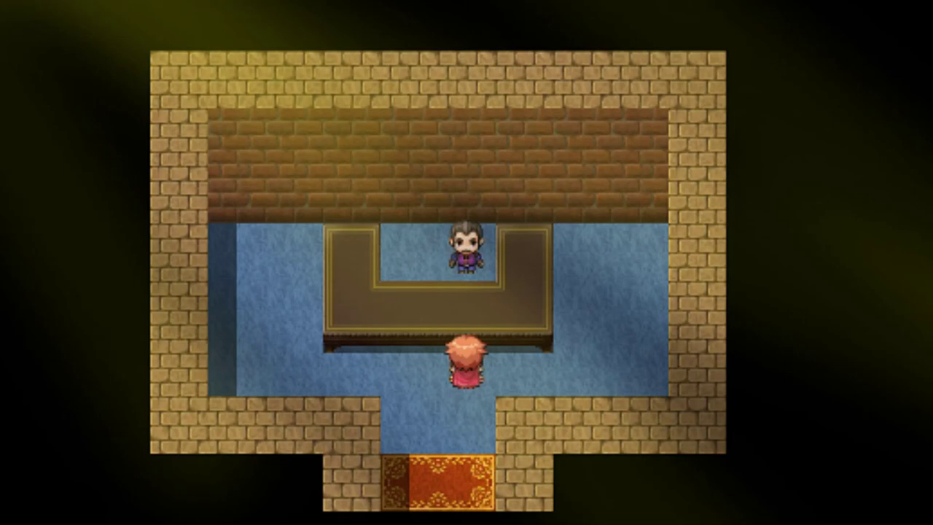
pyautogui.press('Return')
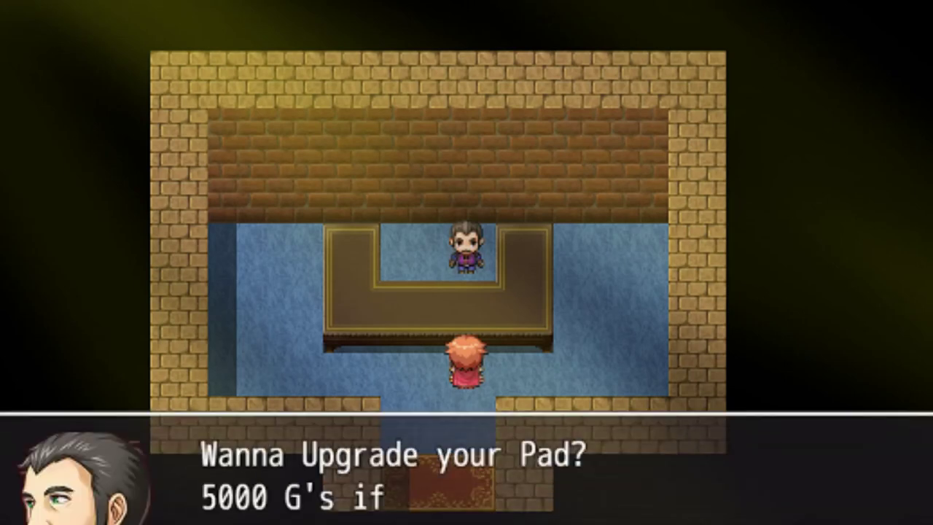
pyautogui.press('Return')
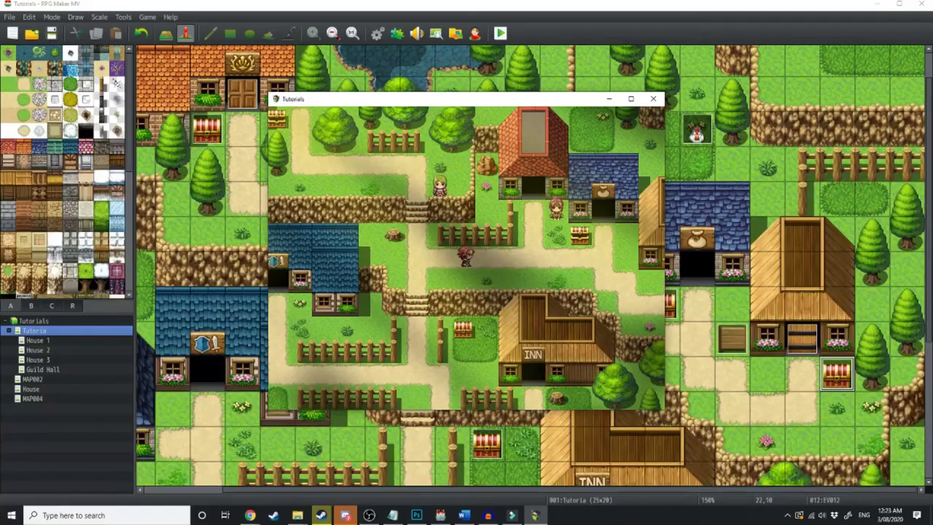
pyautogui.press('Right')
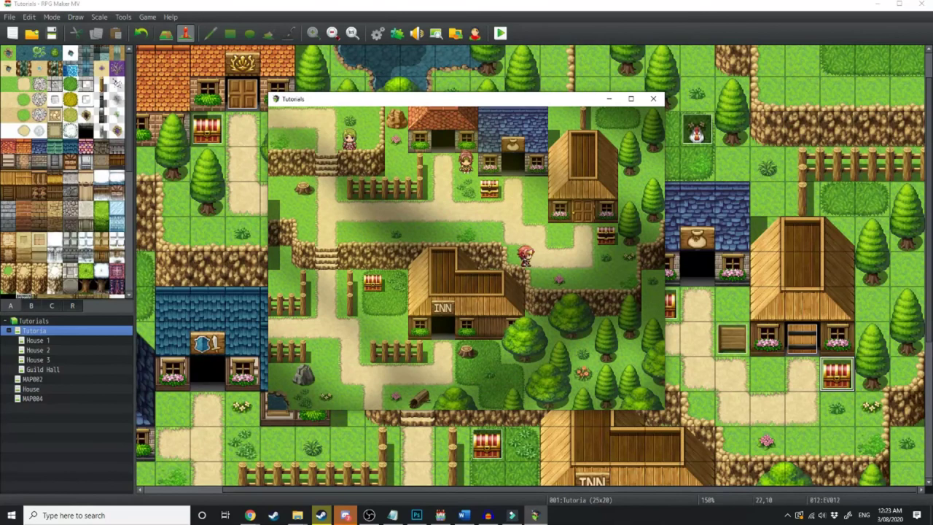
# - Enter House 3 and walk its central corridor past the kitchen, living room and bedrooms
pyautogui.press('Up')
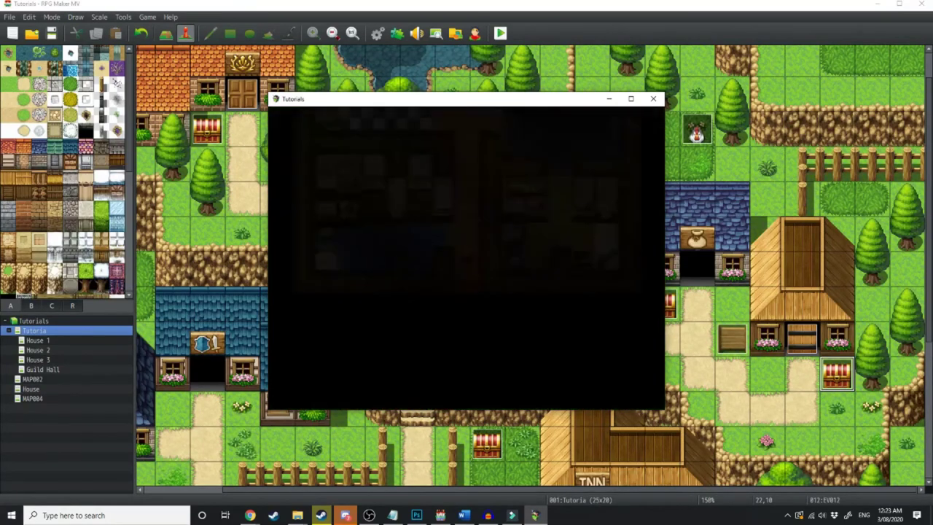
pyautogui.press('Up')
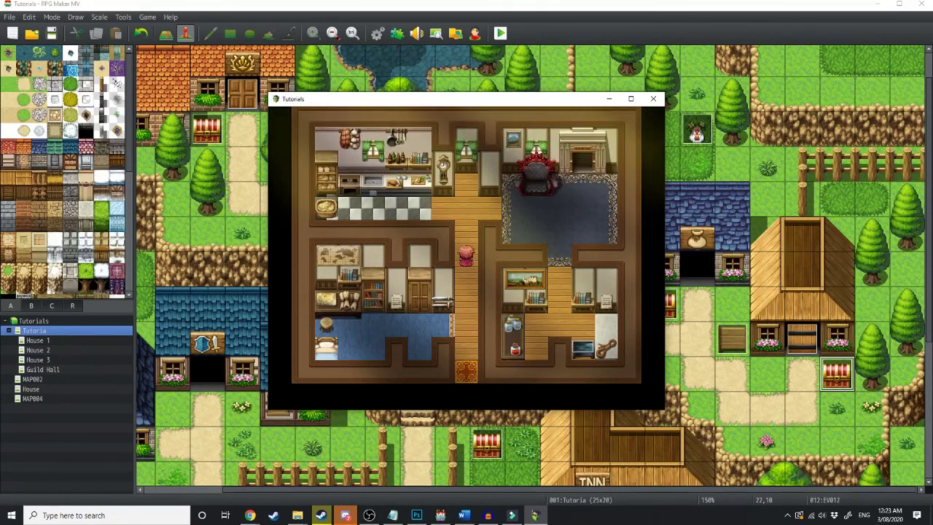
pyautogui.press('Down')
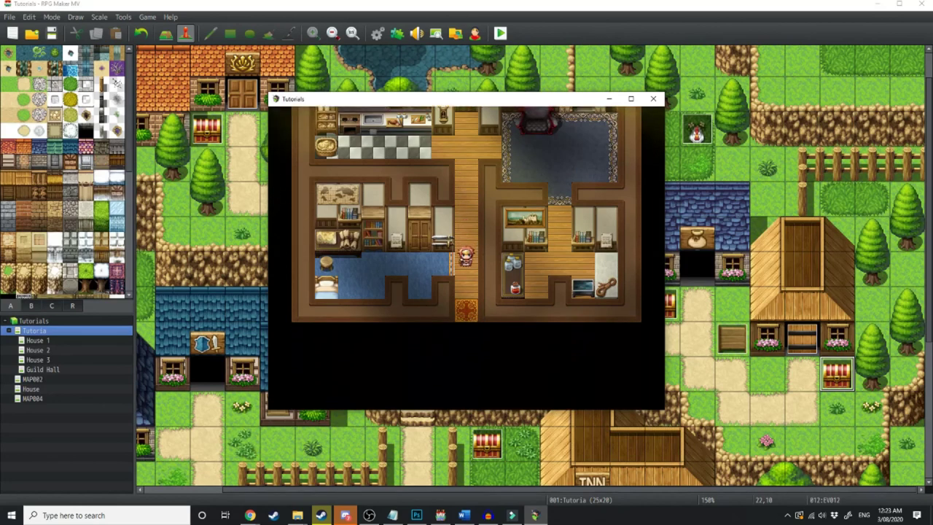
pyautogui.press('Down')
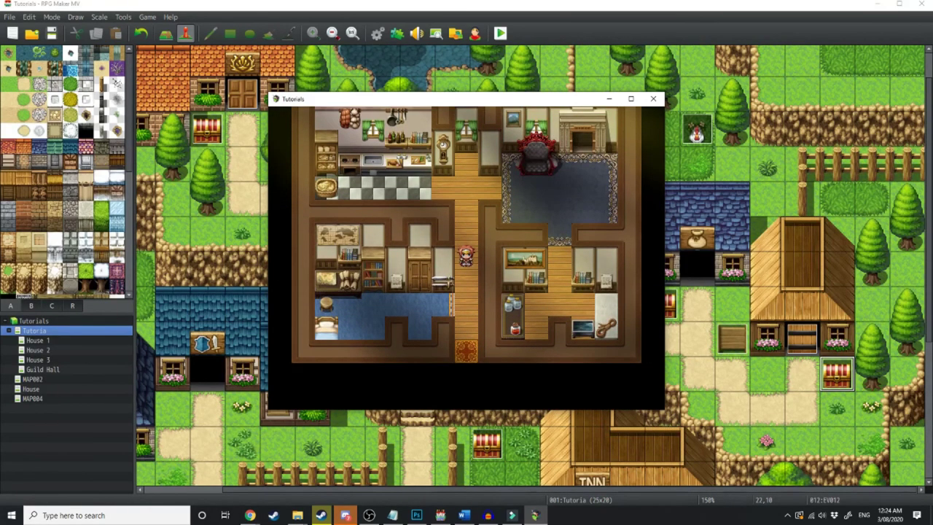